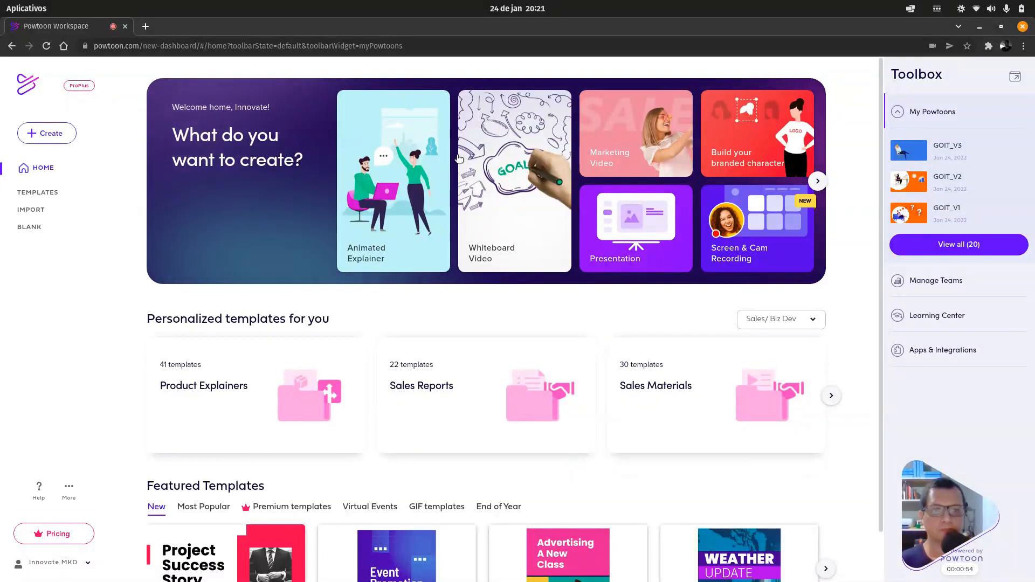
# - Look through the My Powtoons, Learning Center and Apps & Integrations sections of the Toolbox
pyautogui.click(917, 112)
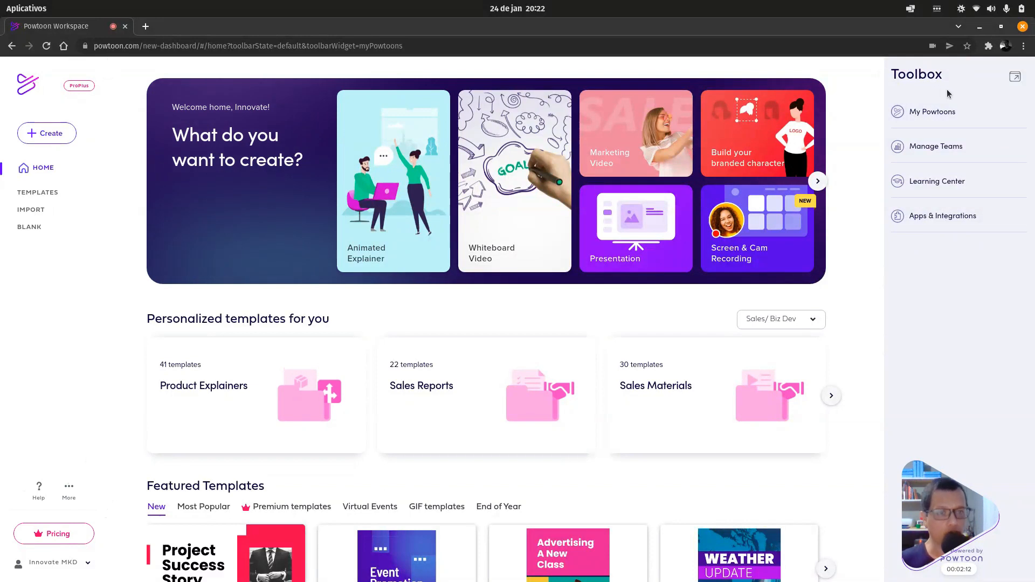
pyautogui.click(897, 113)
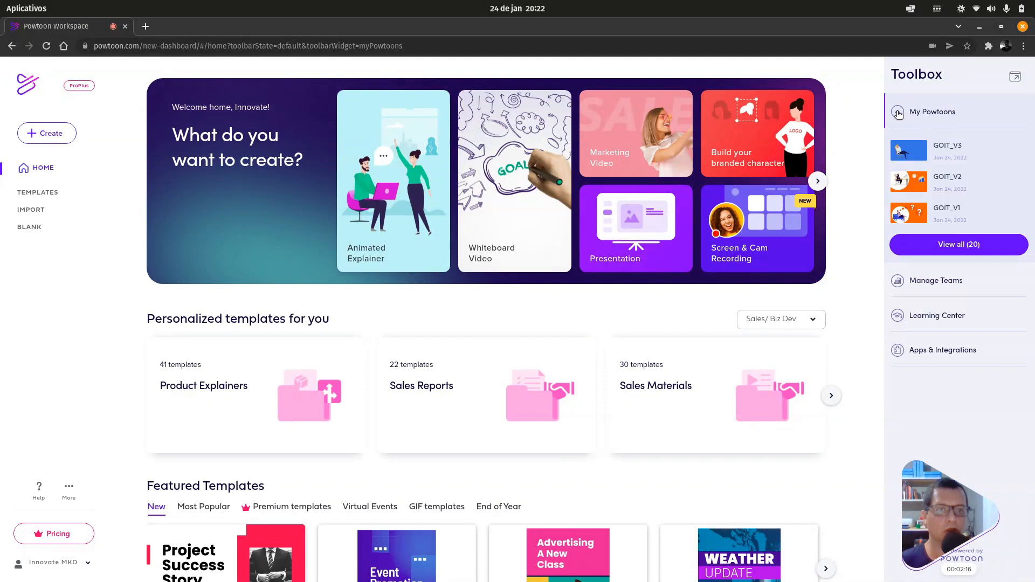
pyautogui.click(899, 113)
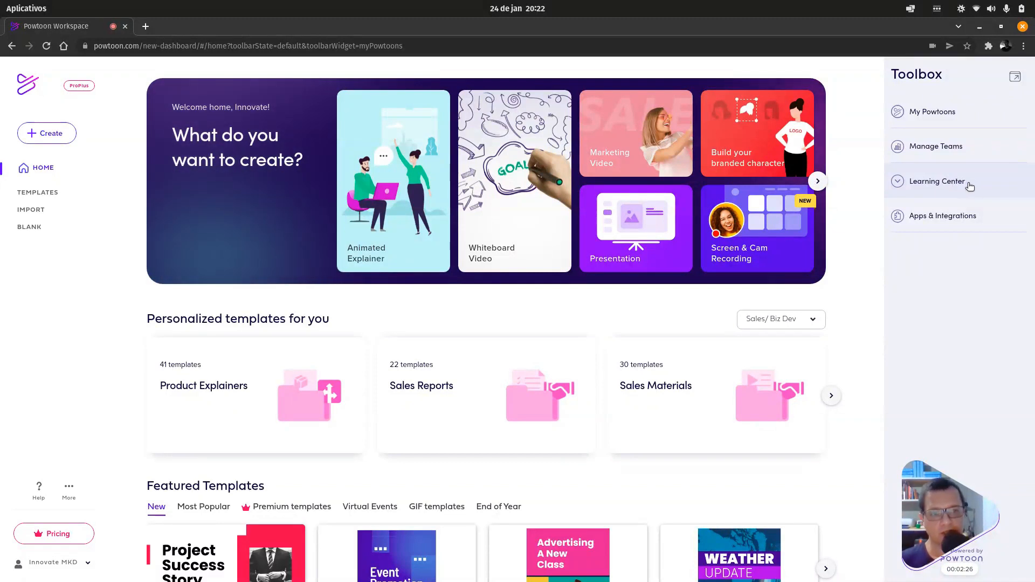
pyautogui.click(932, 181)
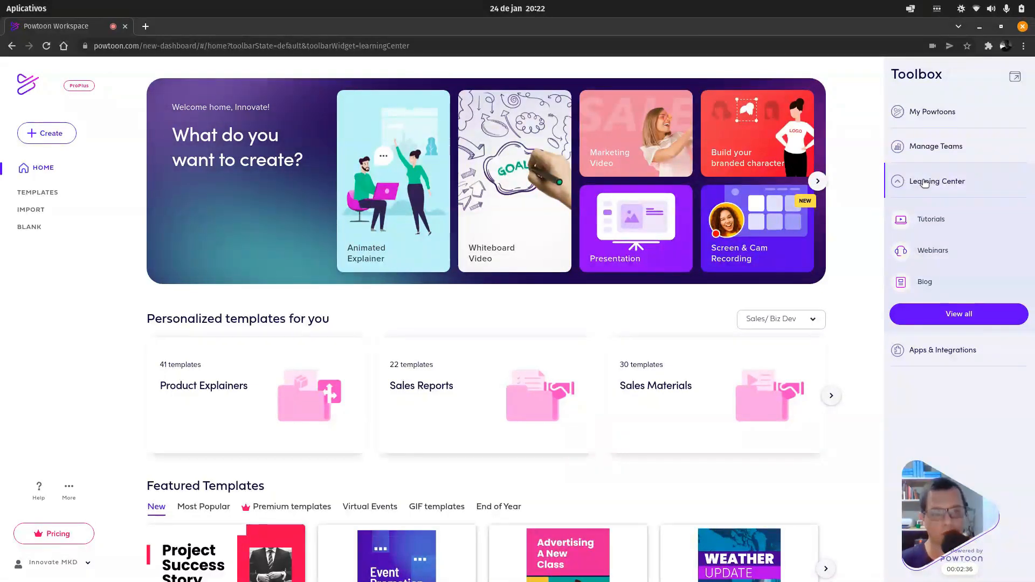
pyautogui.click(924, 183)
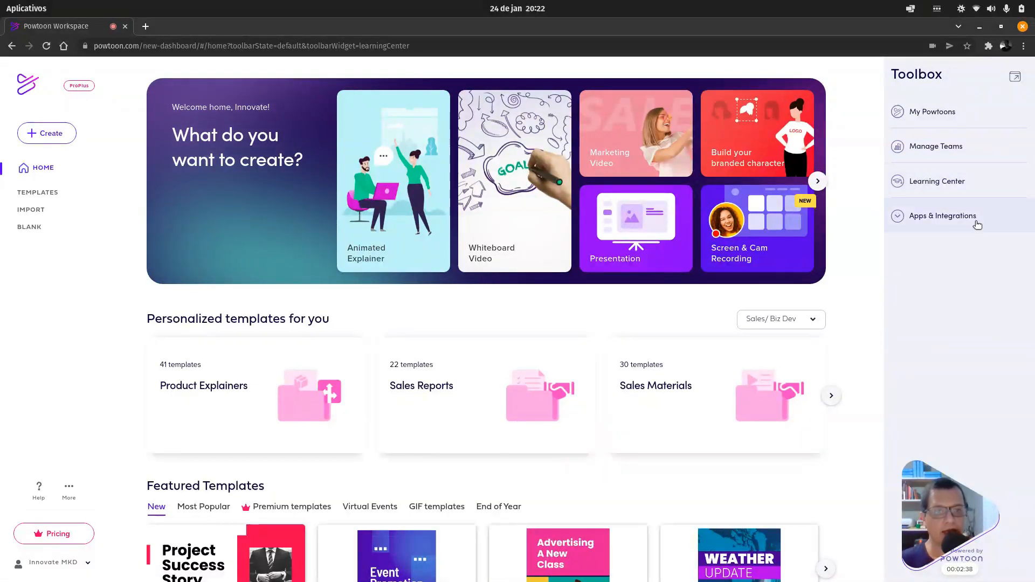
pyautogui.click(939, 218)
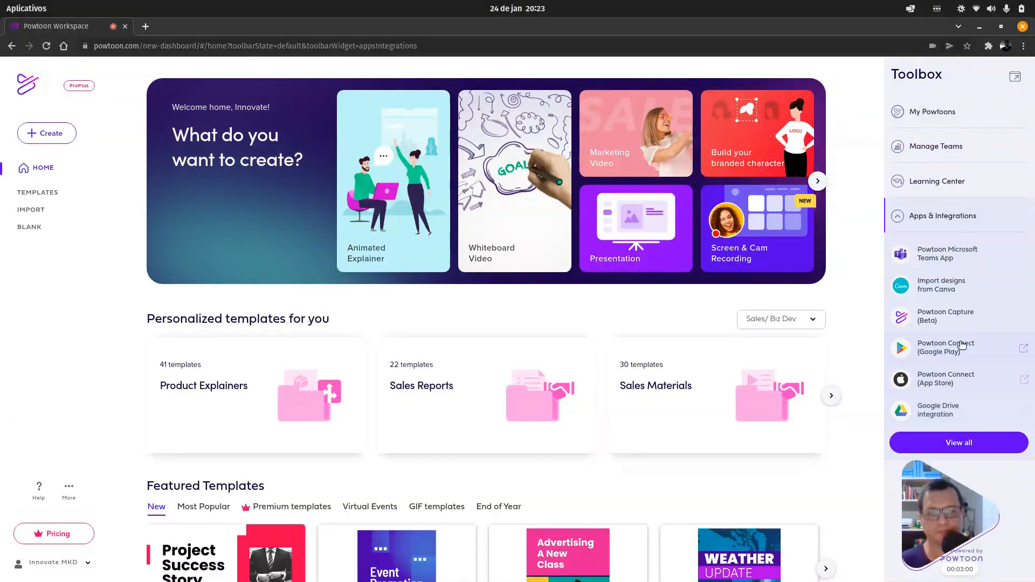
pyautogui.click(920, 216)
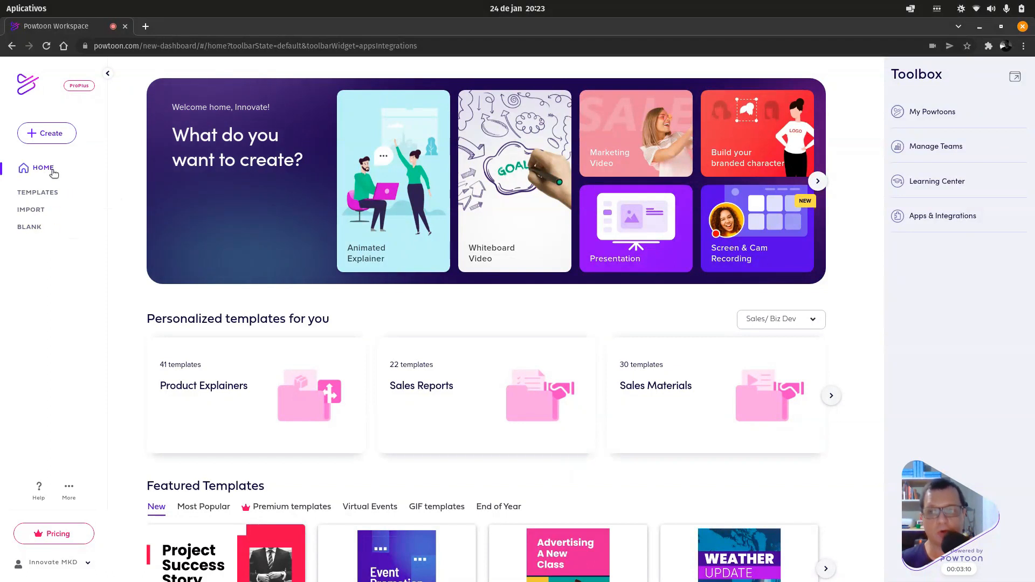
# - Create a new blank video in the Horizontal format
pyautogui.click(44, 133)
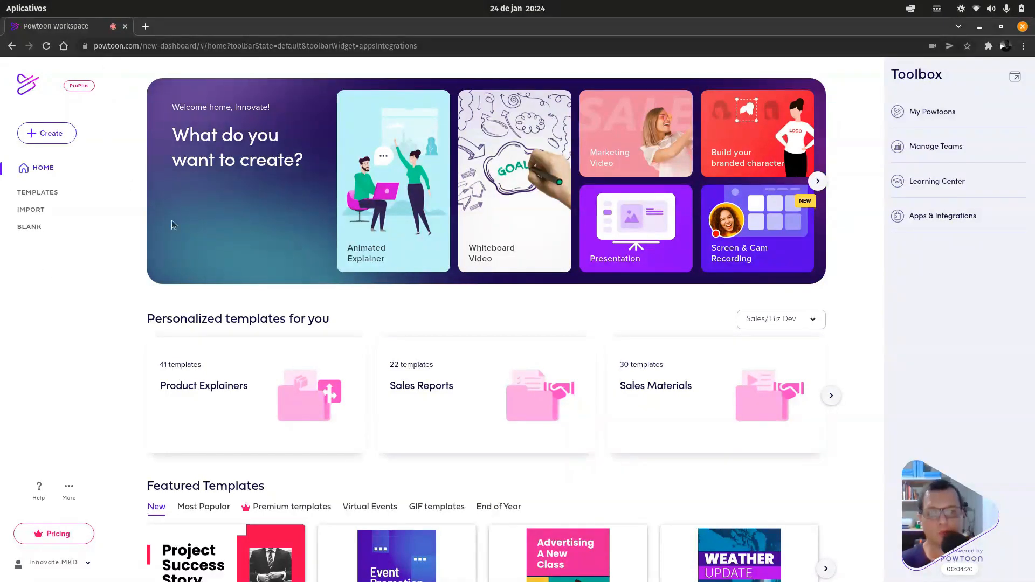
pyautogui.click(38, 227)
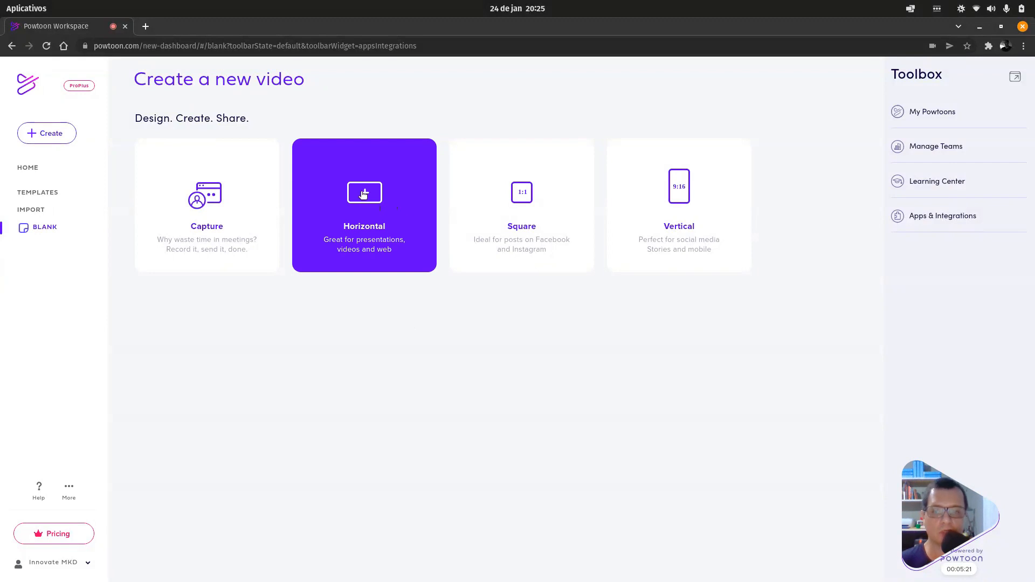
pyautogui.click(373, 205)
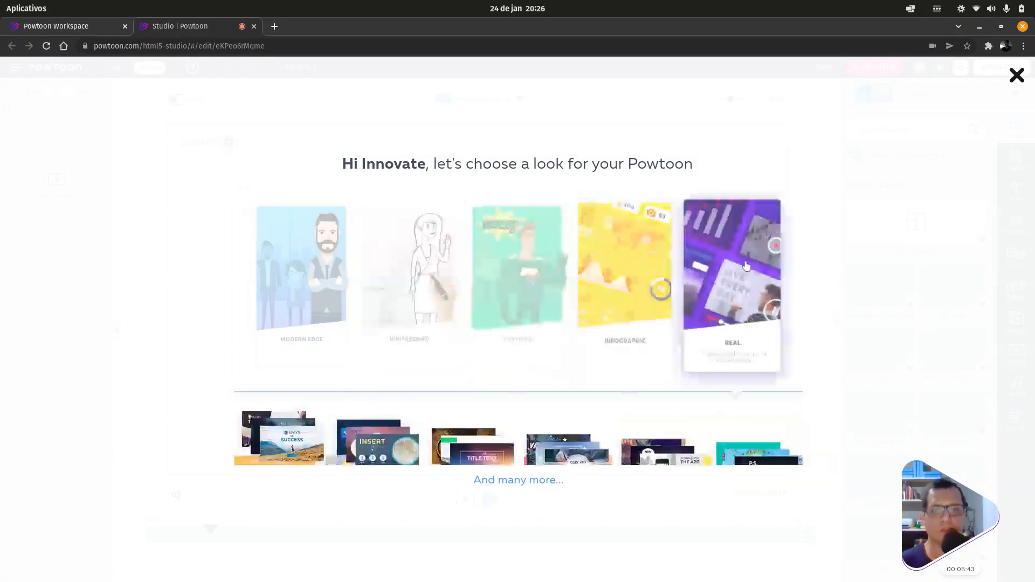
# - Compare the Modern Edge, Whiteboard, Cartoon, Infographic and Real looks and choose Modern Edge for the new Powtoon
pyautogui.moveTo(325, 270)
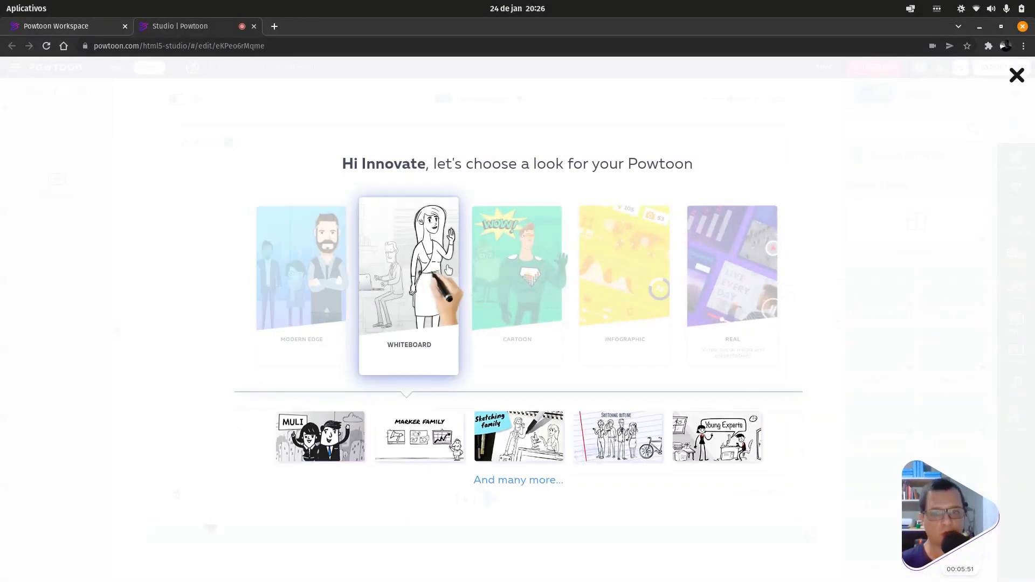
pyautogui.moveTo(545, 256)
pyautogui.moveTo(617, 257)
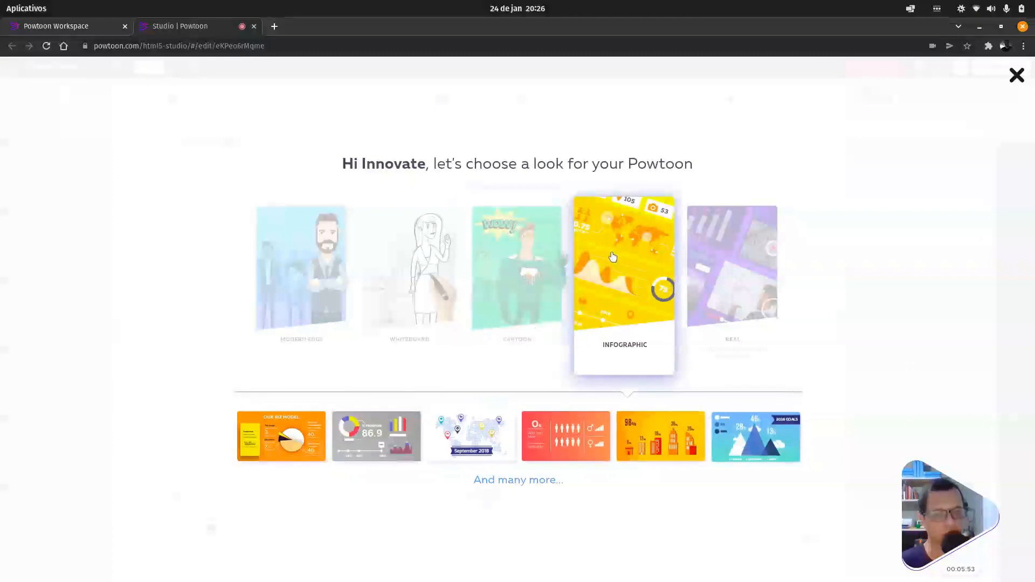
pyautogui.moveTo(735, 273)
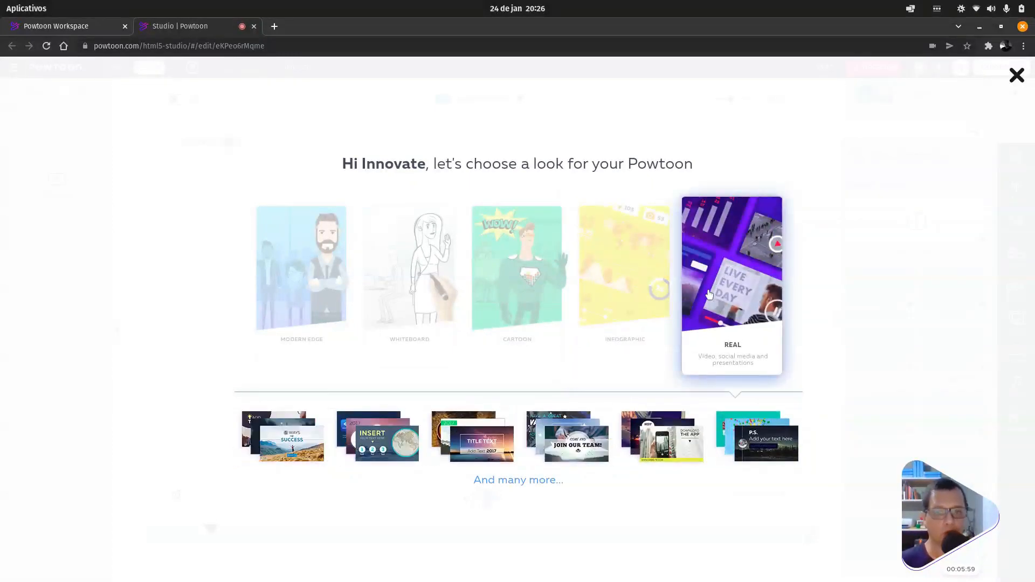
pyautogui.moveTo(282, 371)
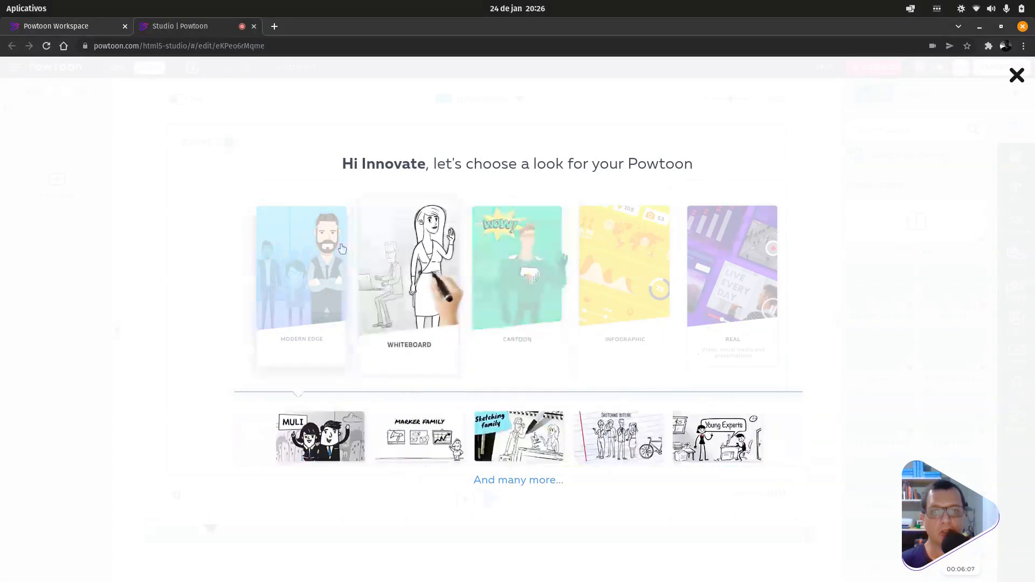
pyautogui.moveTo(314, 274)
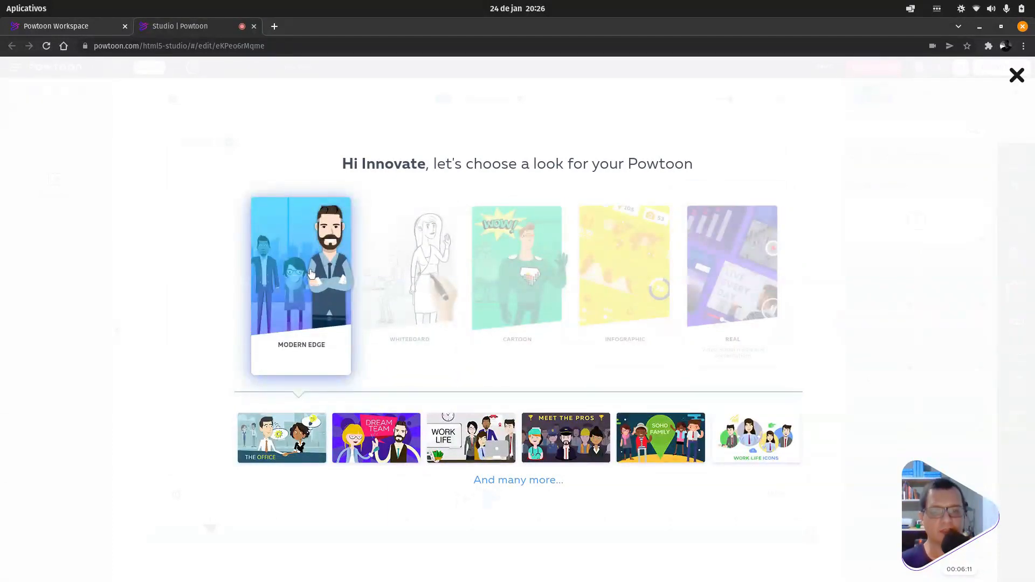
pyautogui.click(312, 276)
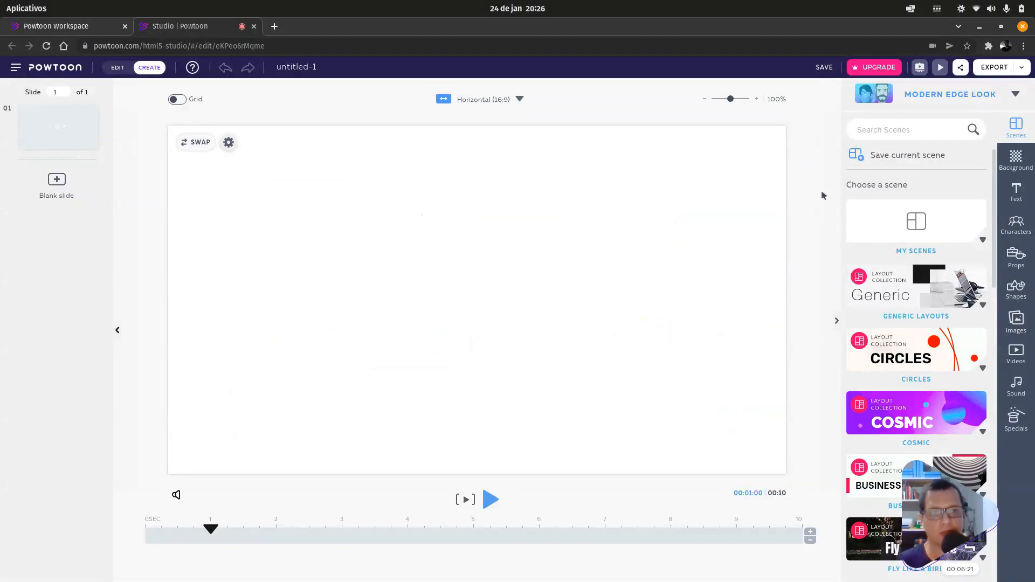
pyautogui.click(953, 98)
pyautogui.click(1016, 75)
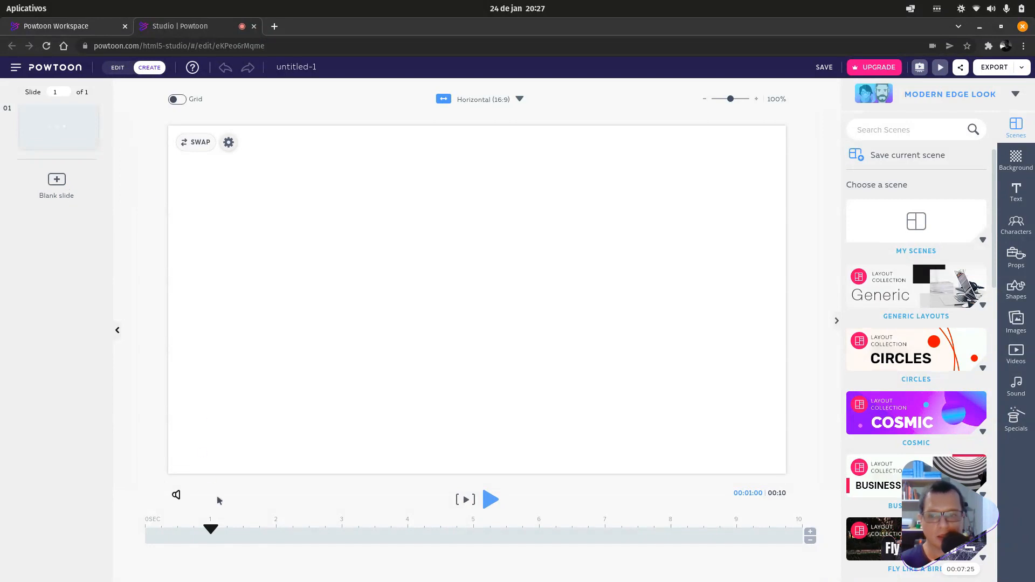
# - Move the playhead to 0 seconds, then lengthen the slide by one second and set it back to 10 seconds
pyautogui.moveTo(210, 530); pyautogui.dragTo(144, 531)
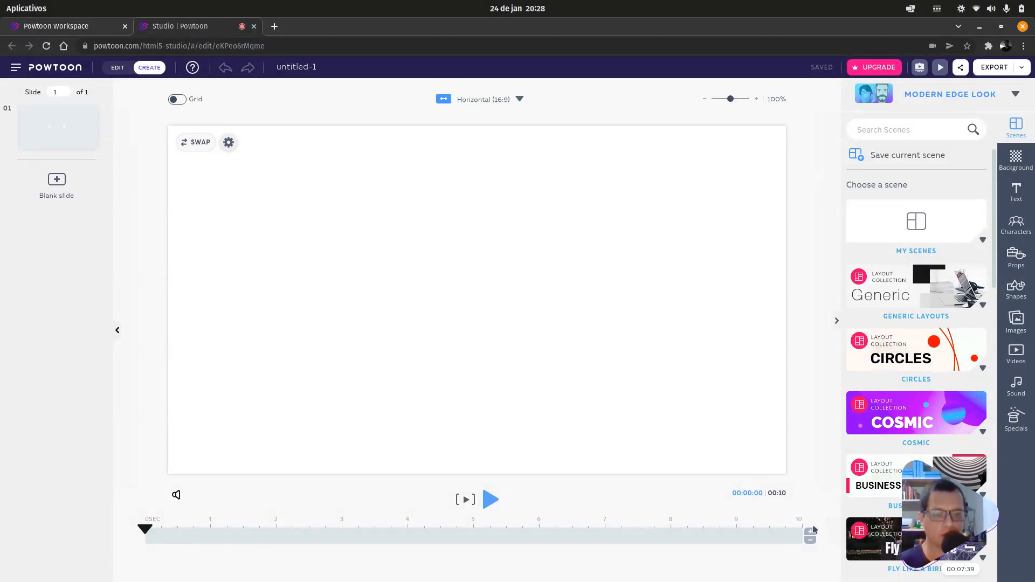
pyautogui.click(811, 532)
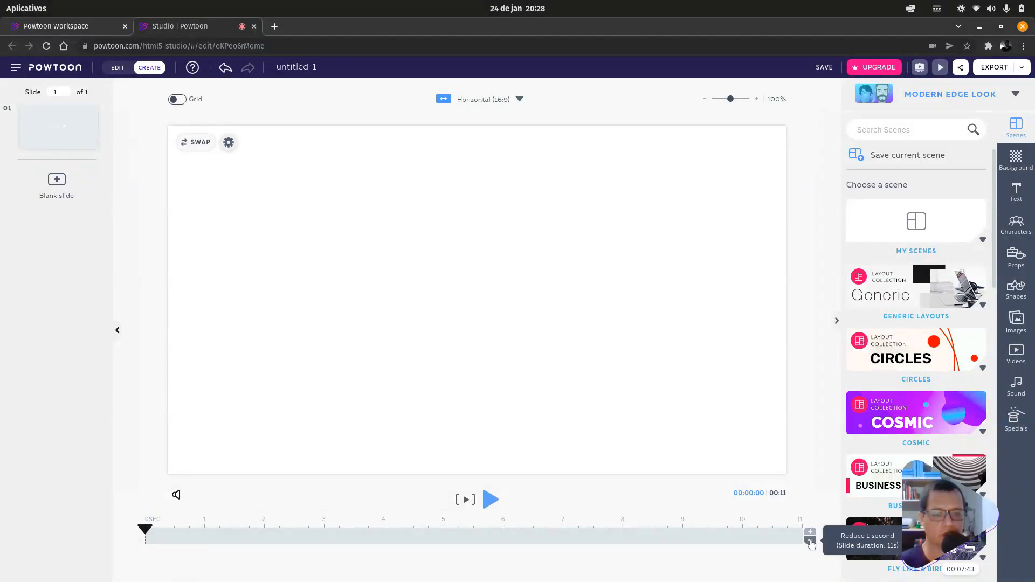
pyautogui.click(810, 541)
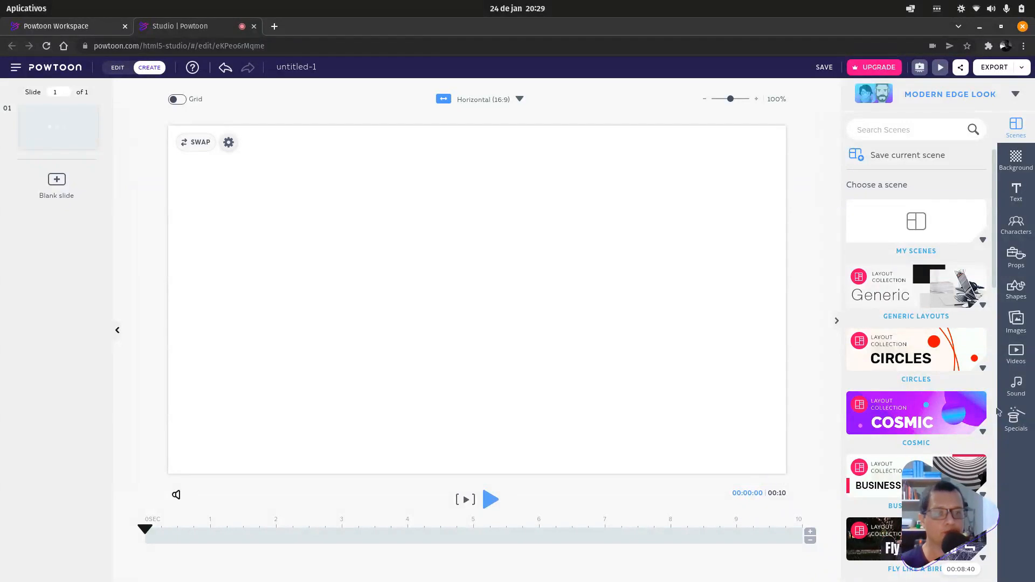
# - Add the voiceover 11N.mp3 from My Voiceovers to this slide only
pyautogui.click(1013, 387)
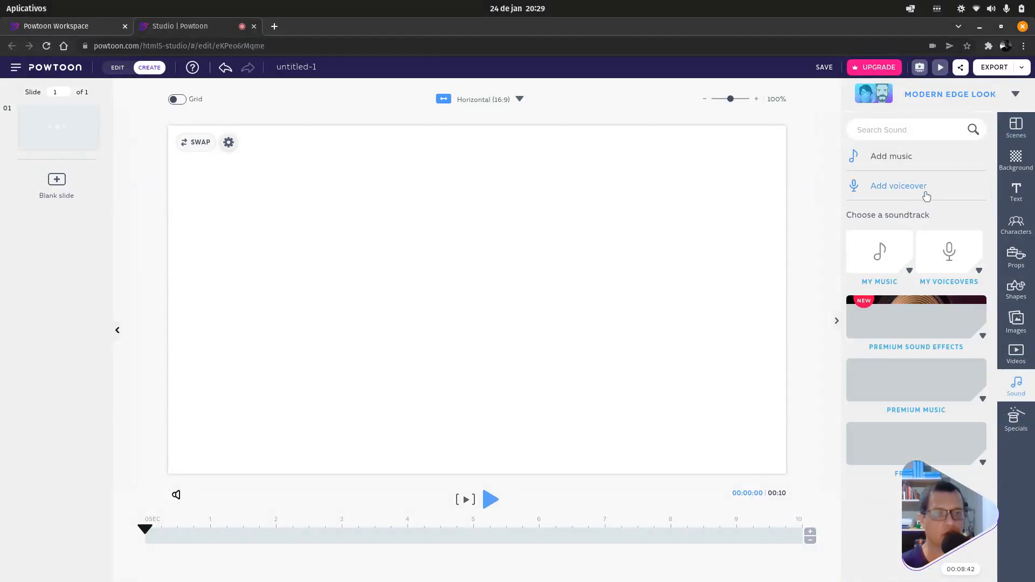
pyautogui.click(941, 269)
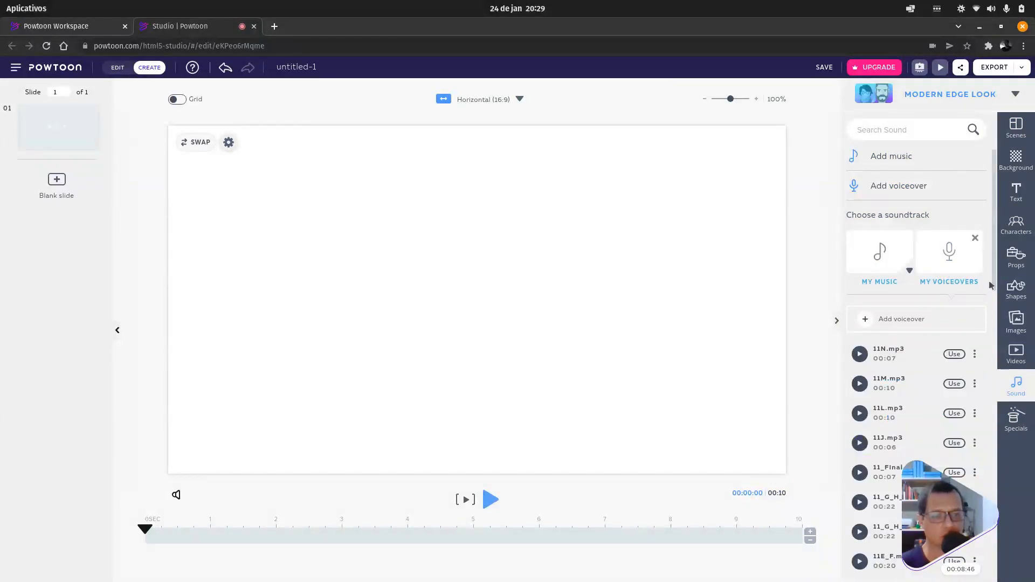
pyautogui.scroll(-1, 995, 300)
pyautogui.moveTo(996, 303); pyautogui.dragTo(997, 348)
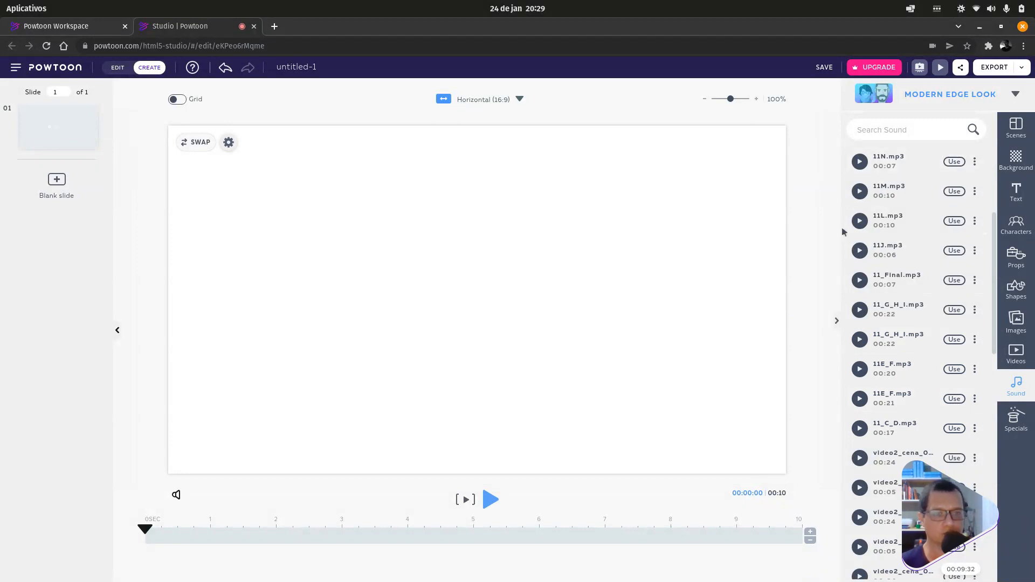
pyautogui.click(954, 163)
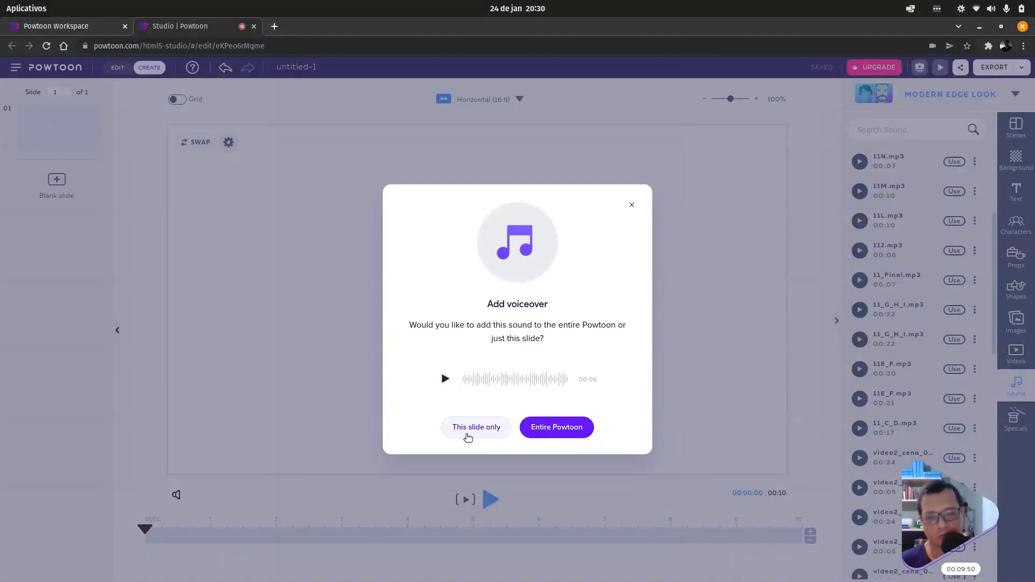
pyautogui.click(473, 430)
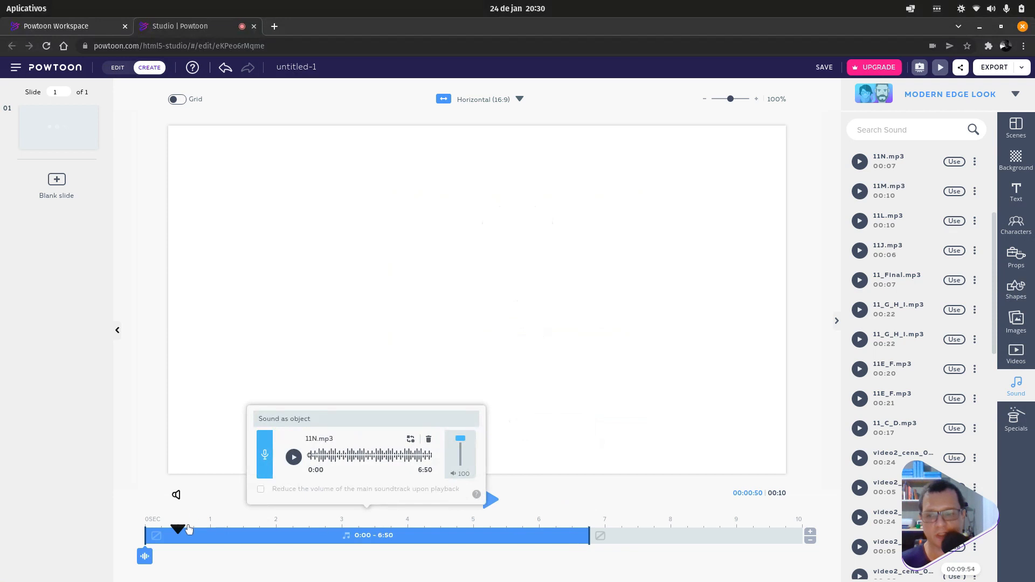
# - Return the playhead to the start of the timeline and set the voiceover volume to 100
pyautogui.moveTo(179, 530); pyautogui.dragTo(145, 532)
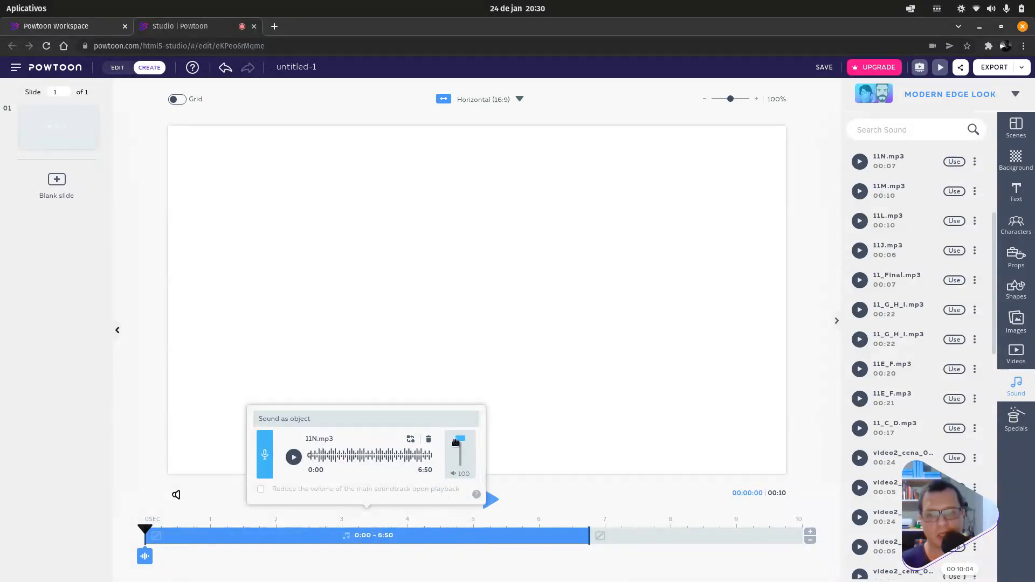
pyautogui.moveTo(462, 440)
pyautogui.mouseDown()
pyautogui.moveTo(468, 457)
pyautogui.moveTo(465, 438)
pyautogui.mouseUp()
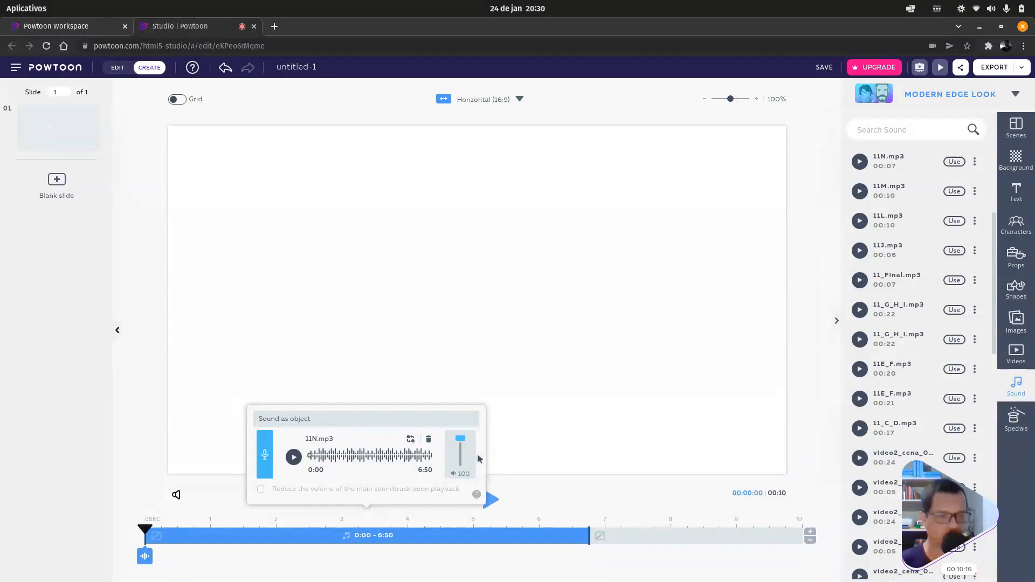
pyautogui.click(426, 528)
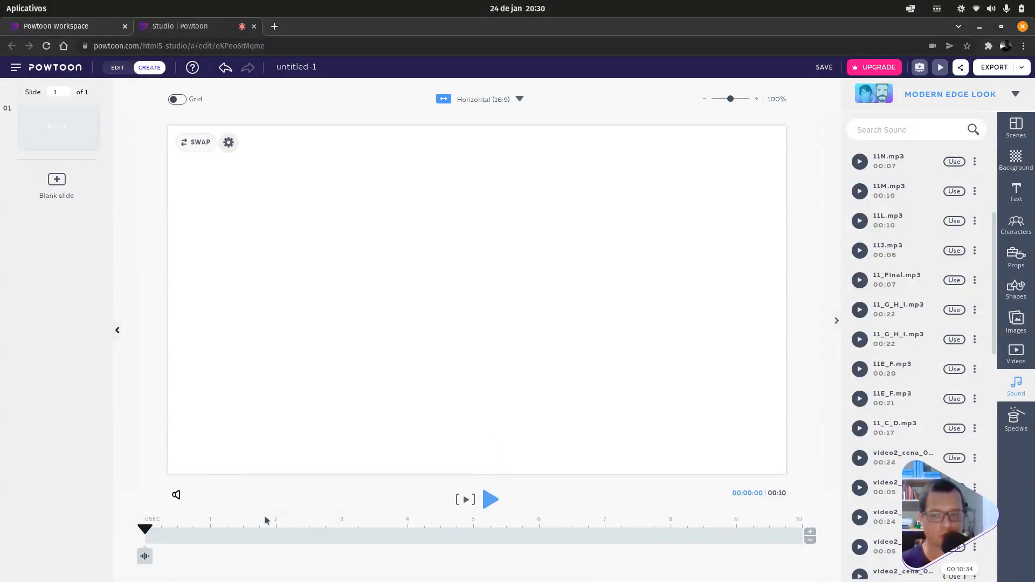
# - Trim the end of the 11N.mp3 voiceover to 6:25 on the timeline and return the playhead to 0 seconds
pyautogui.click(146, 556)
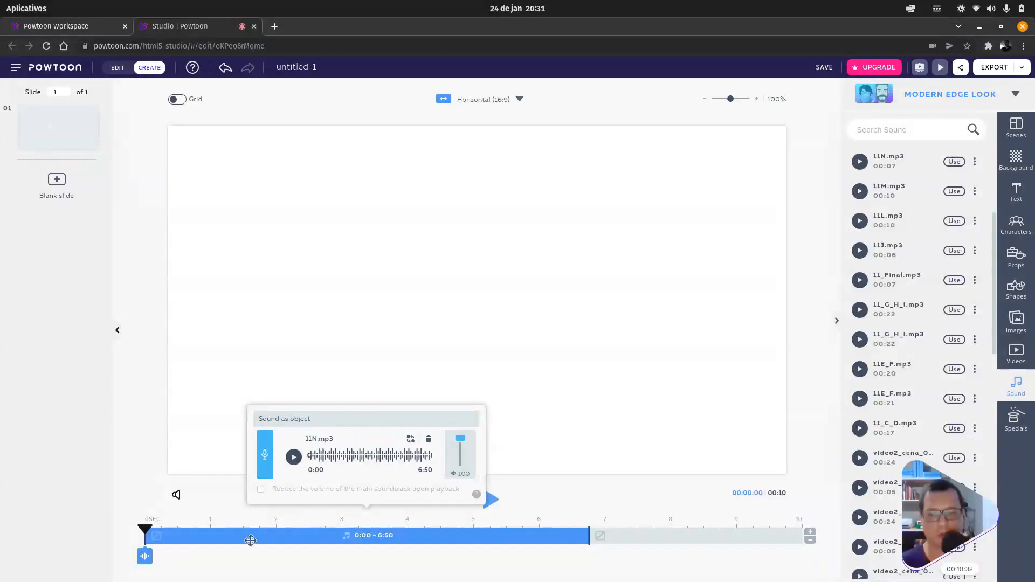
pyautogui.moveTo(370, 535)
pyautogui.mouseDown()
pyautogui.moveTo(558, 534)
pyautogui.moveTo(357, 531)
pyautogui.mouseUp()
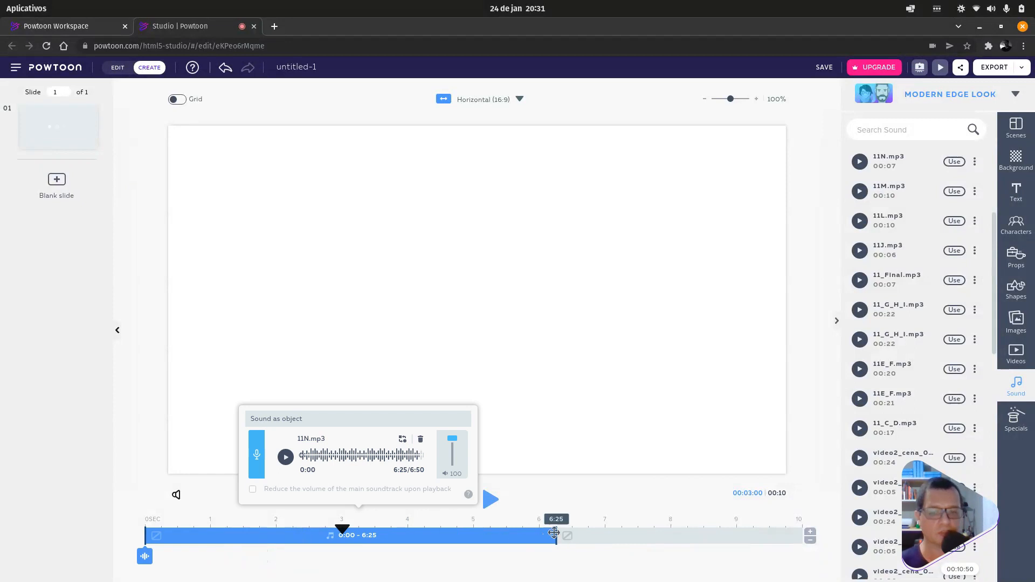
pyautogui.click(572, 498)
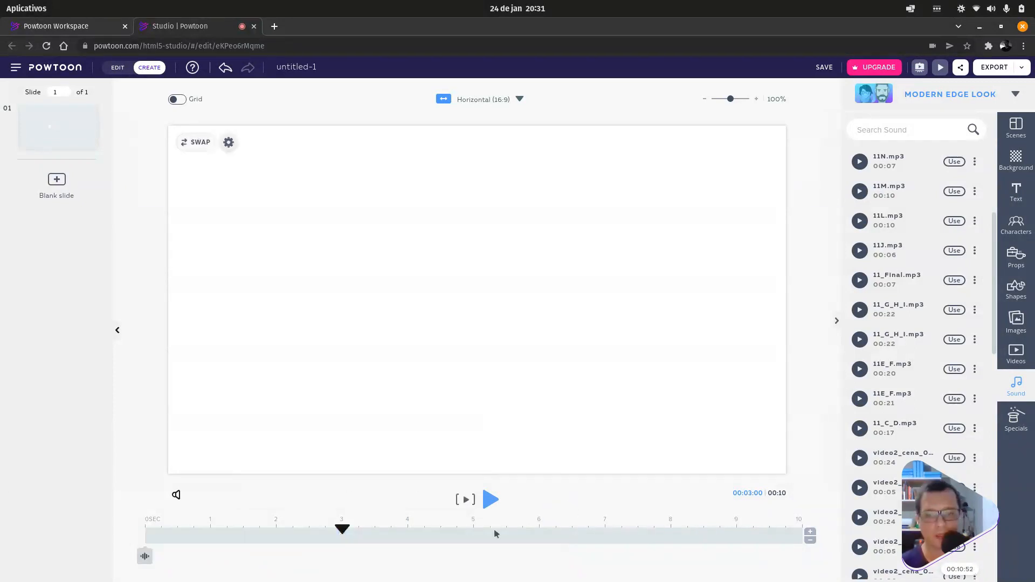
pyautogui.moveTo(325, 532); pyautogui.dragTo(144, 526)
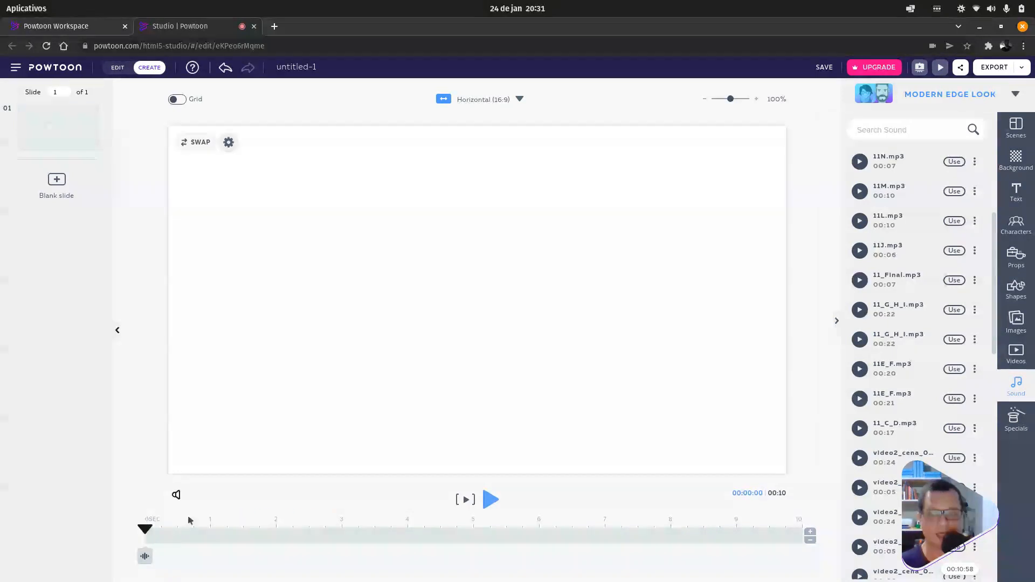
pyautogui.click(145, 530)
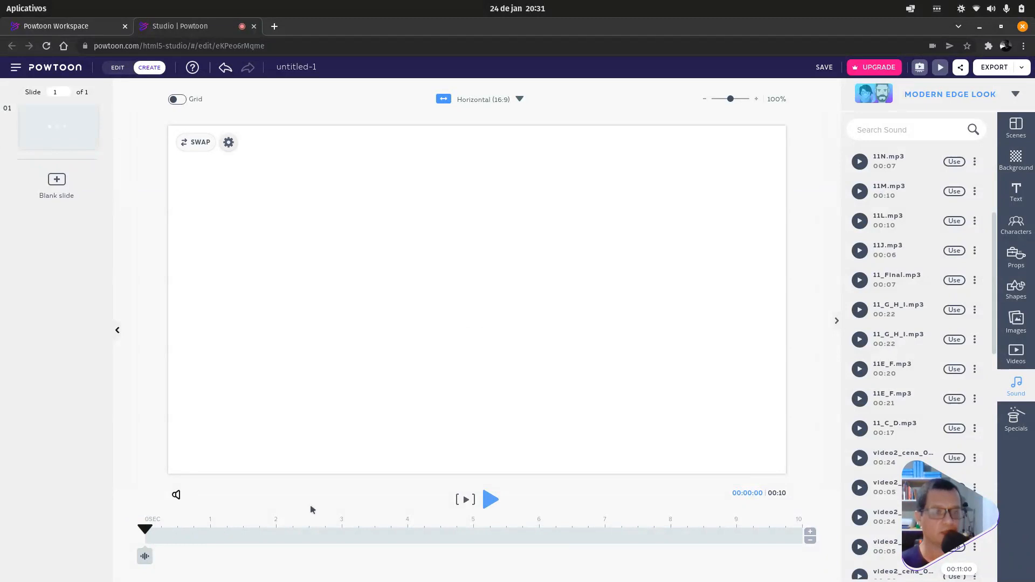
# - Look through the scene collections and the full list of background categories in the library
pyautogui.scroll(4, 994, 225)
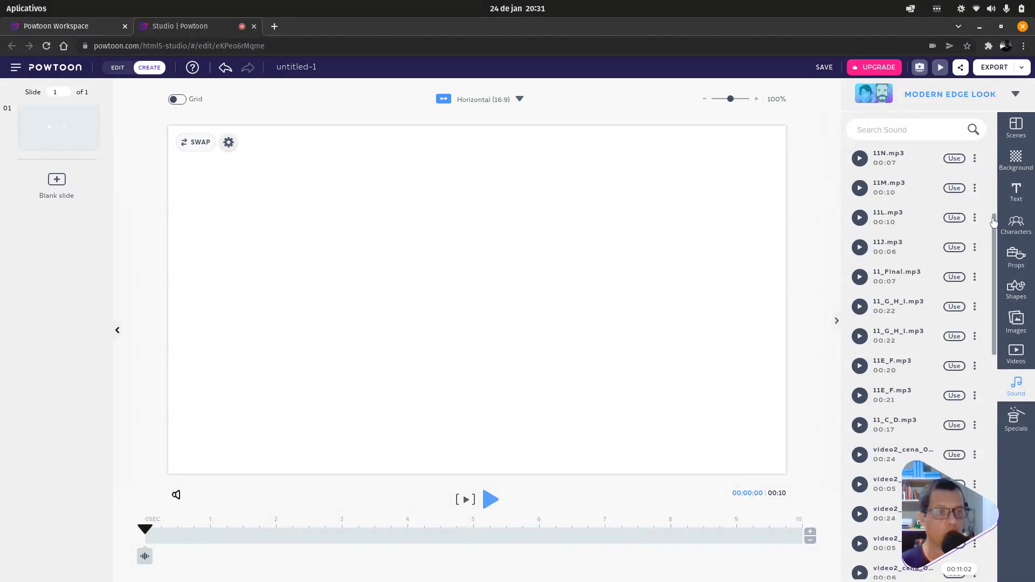
pyautogui.click(1014, 159)
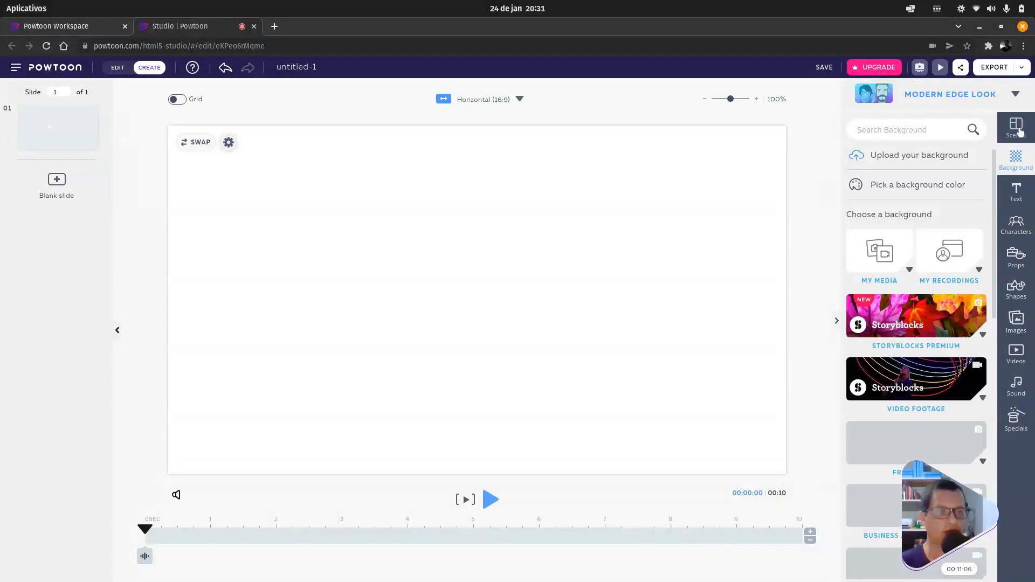
pyautogui.click(1013, 158)
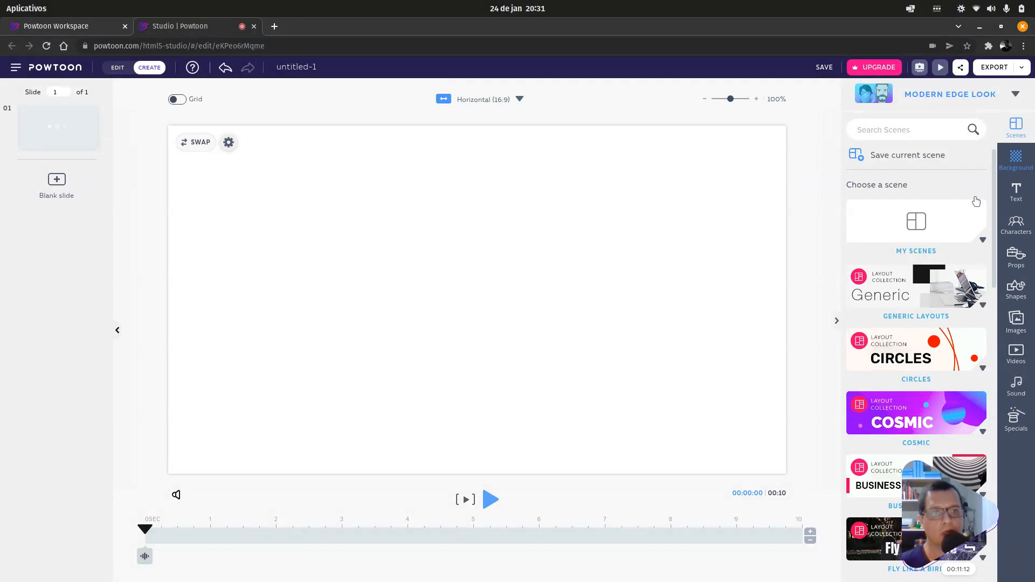
pyautogui.click(1015, 161)
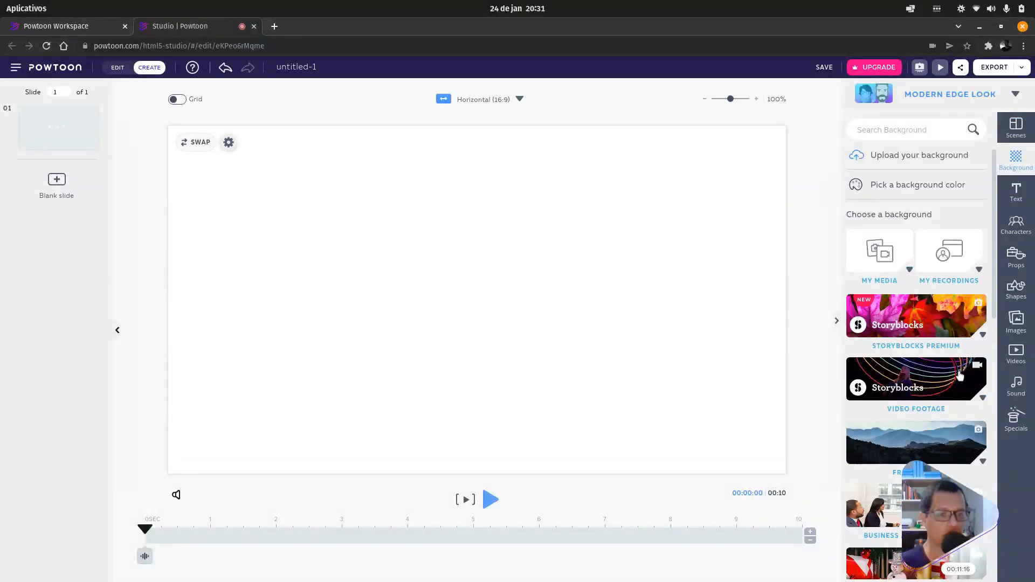
pyautogui.scroll(-5, 968, 386)
pyautogui.scroll(-5, 976, 398)
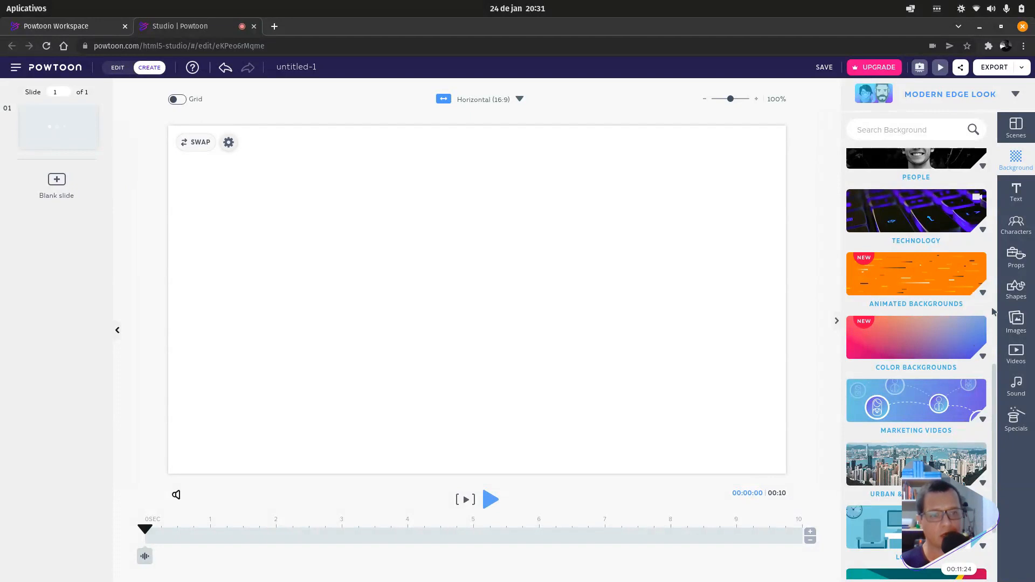
pyautogui.moveTo(994, 371); pyautogui.dragTo(996, 424)
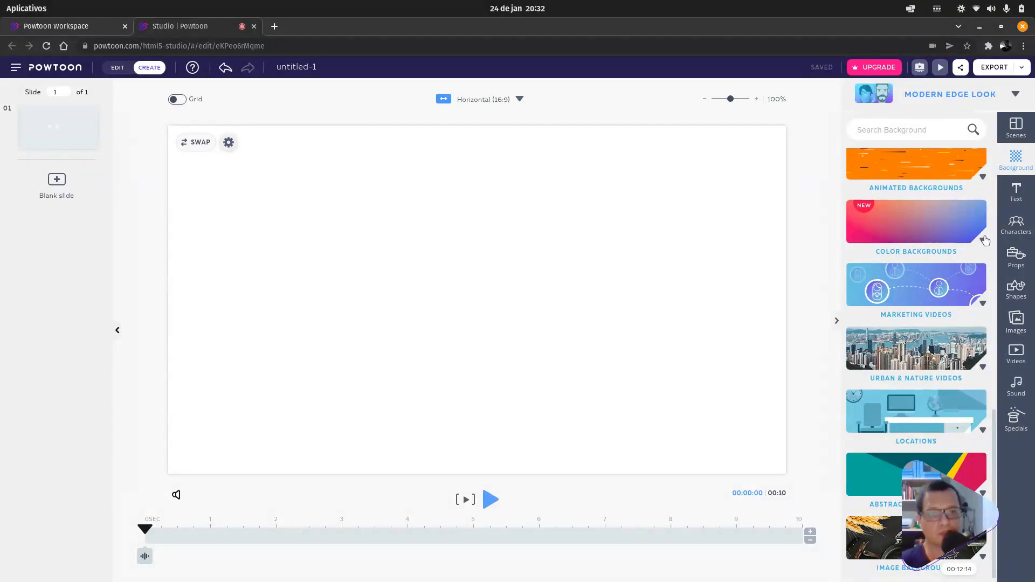
pyautogui.moveTo(992, 442); pyautogui.dragTo(1023, 153)
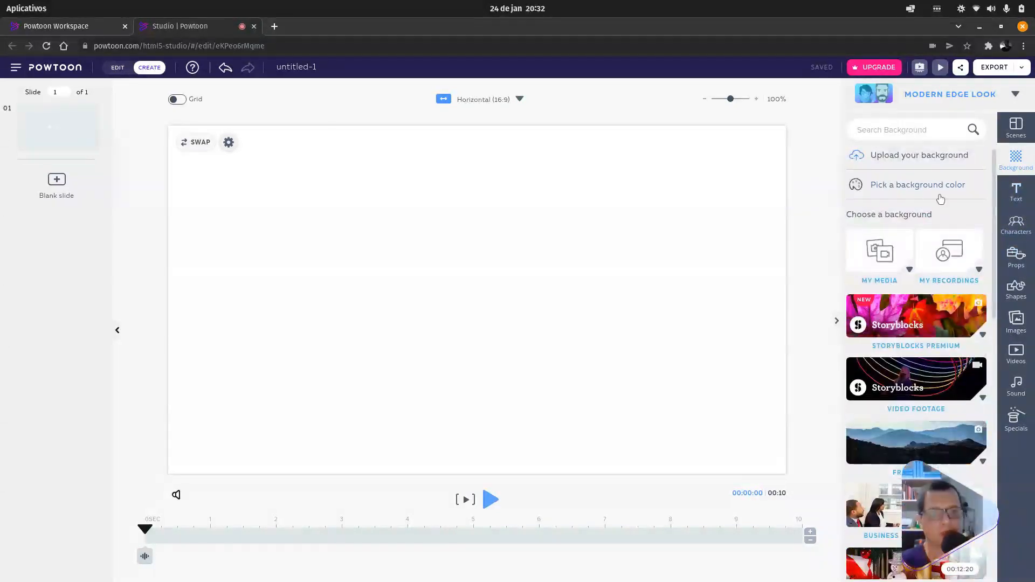
# - Try purple, light grey, orange and light blue as the slide's background color, and settle on the medium blue basic color
pyautogui.click(909, 191)
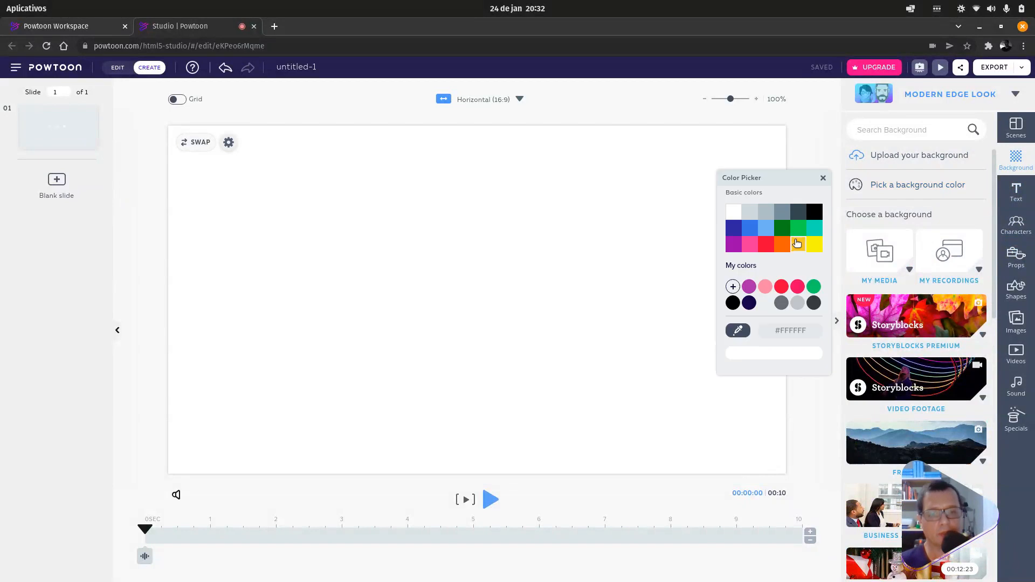
pyautogui.click(749, 287)
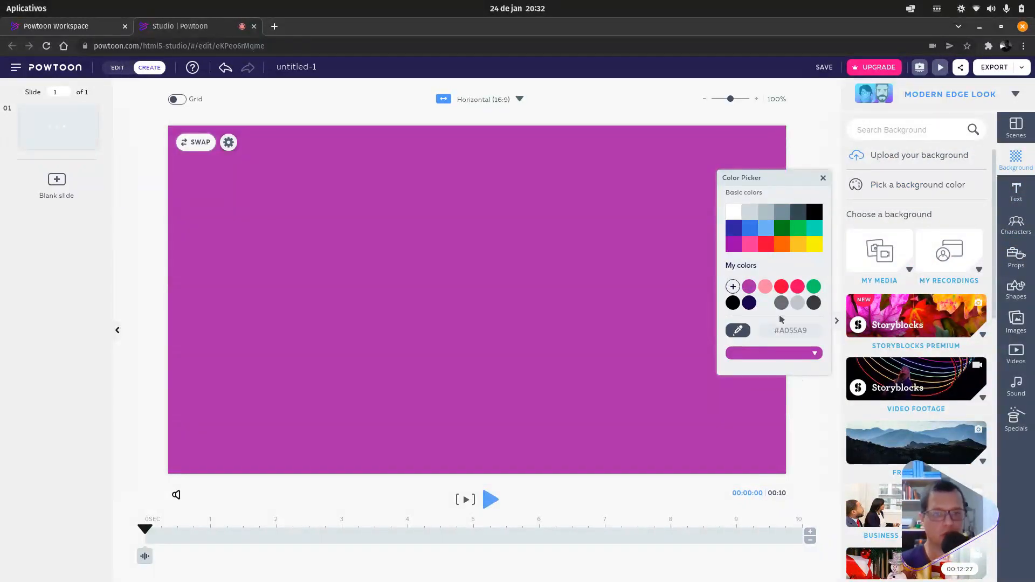
pyautogui.click(765, 303)
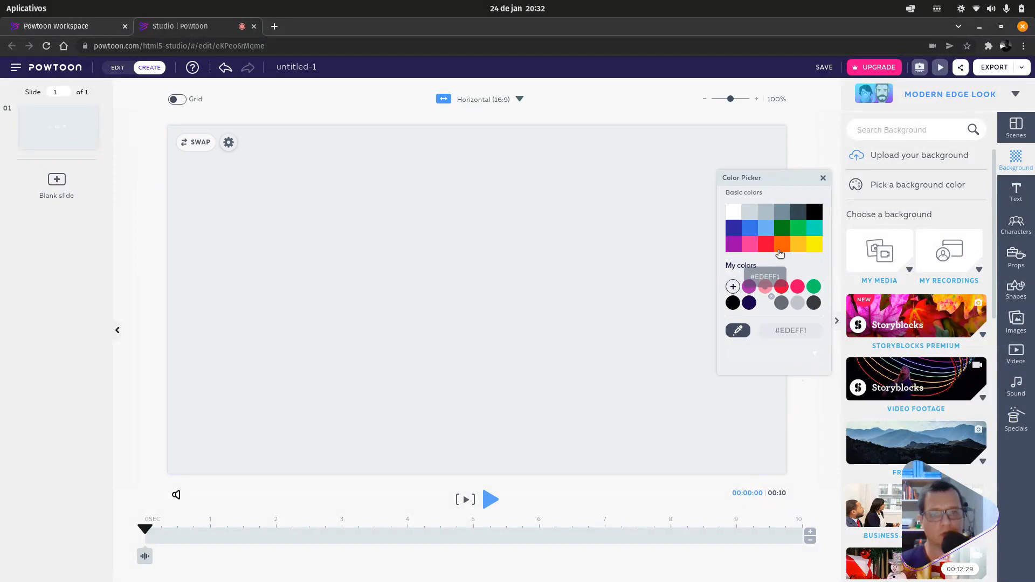
pyautogui.click(778, 247)
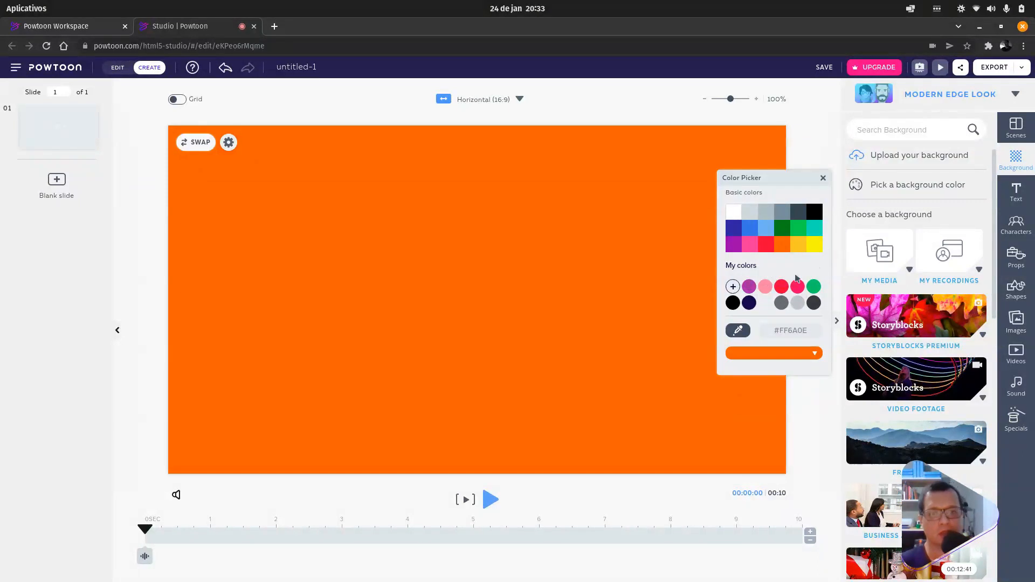
pyautogui.click(765, 228)
pyautogui.click(750, 228)
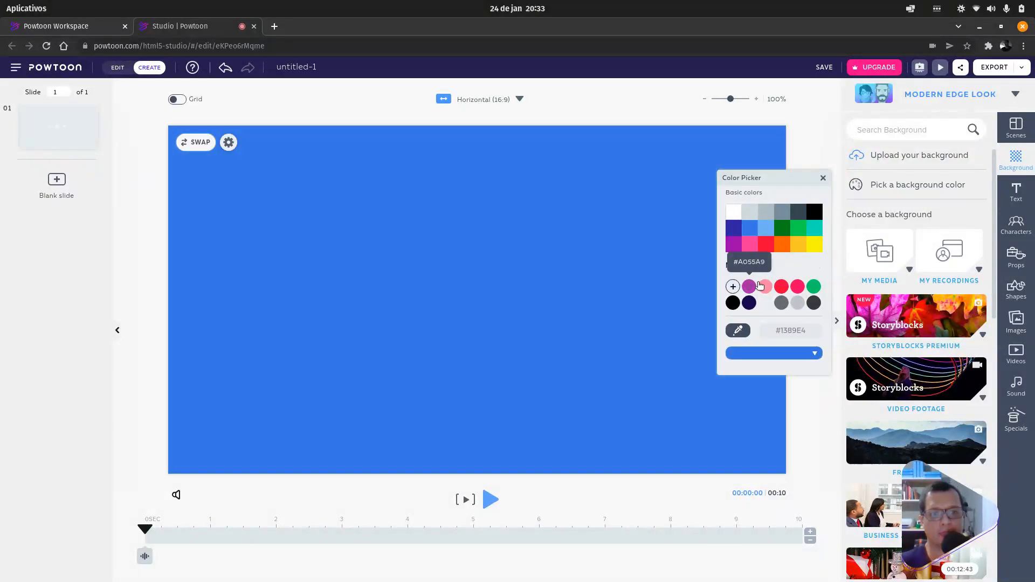
pyautogui.click(807, 137)
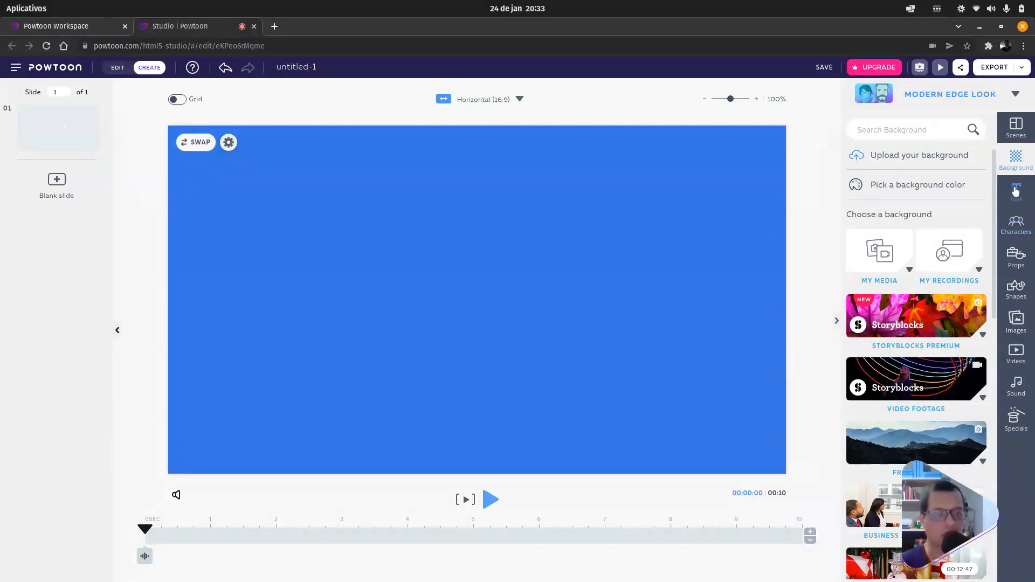
# - Add a title text to the slide and set its color to white
pyautogui.click(1016, 192)
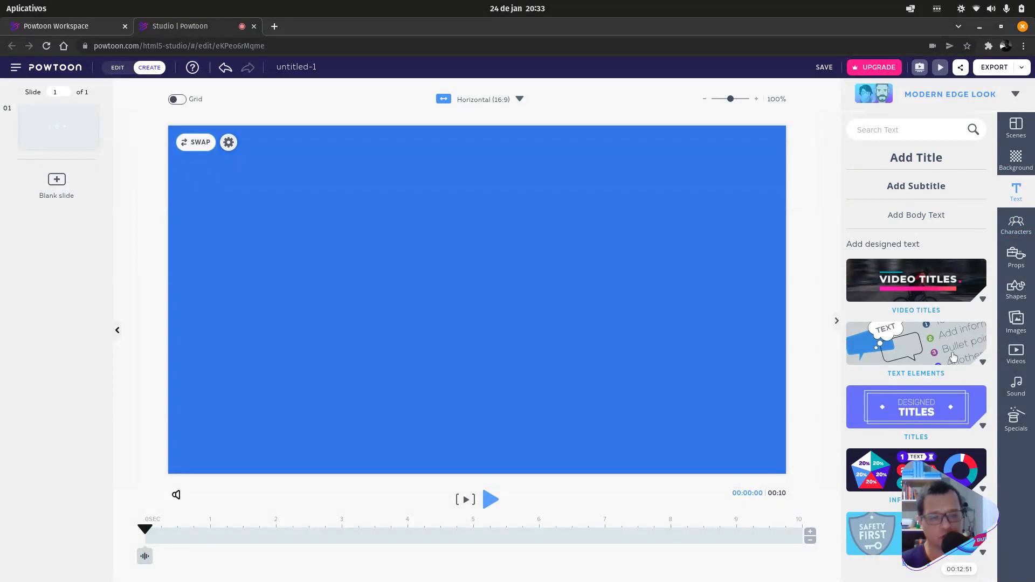
pyautogui.click(915, 158)
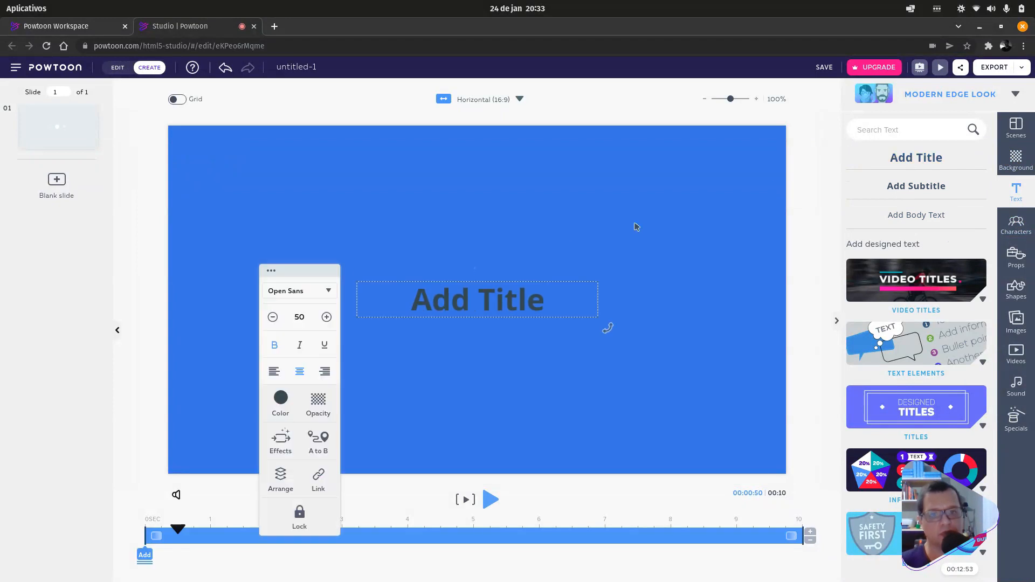
pyautogui.doubleClick(448, 303)
pyautogui.click(281, 399)
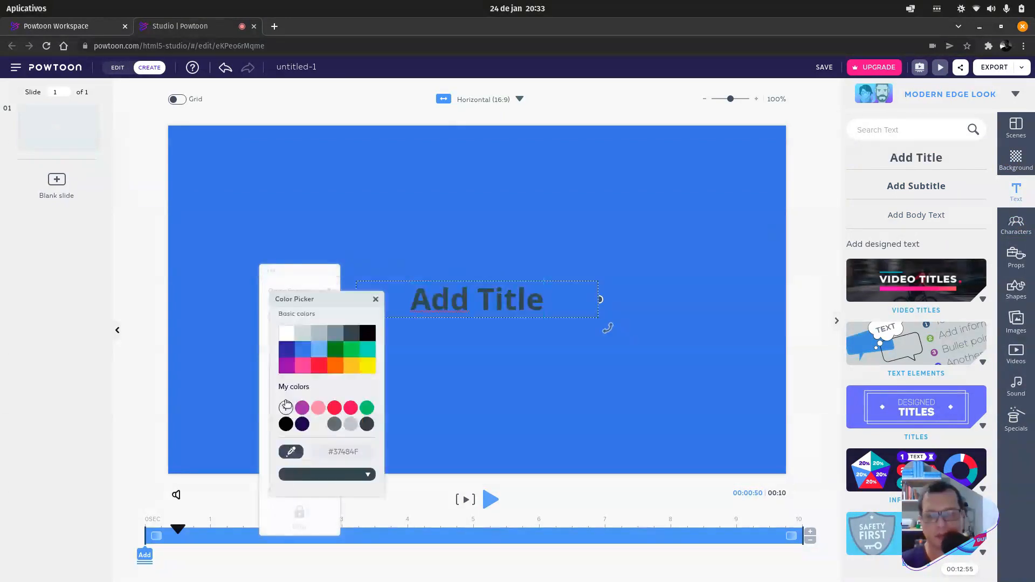
pyautogui.click(288, 332)
pyautogui.click(469, 300)
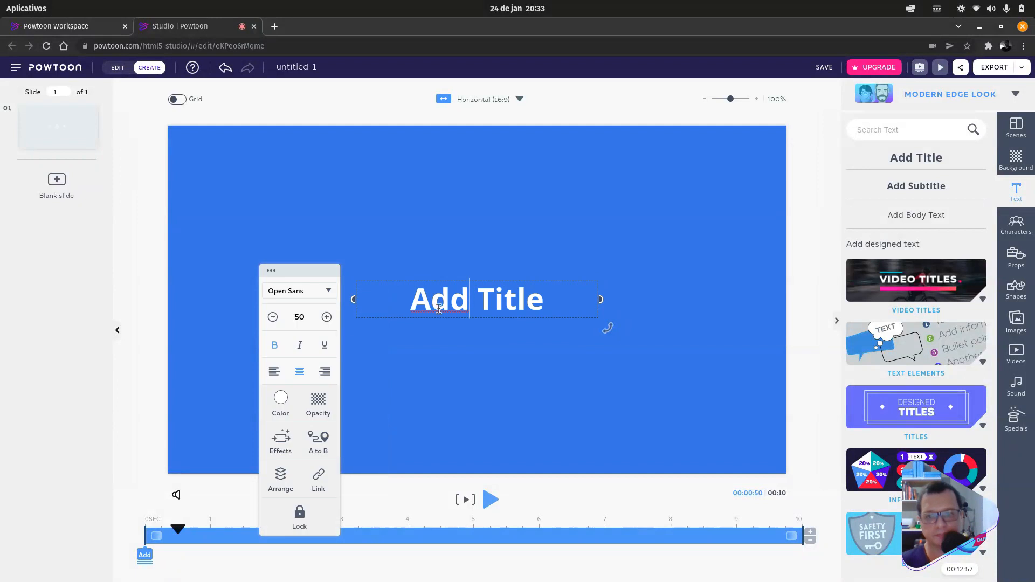
# - Replace the title's placeholder with "My text" and narrow its text box to fit the words
pyautogui.moveTo(411, 299); pyautogui.dragTo(526, 324)
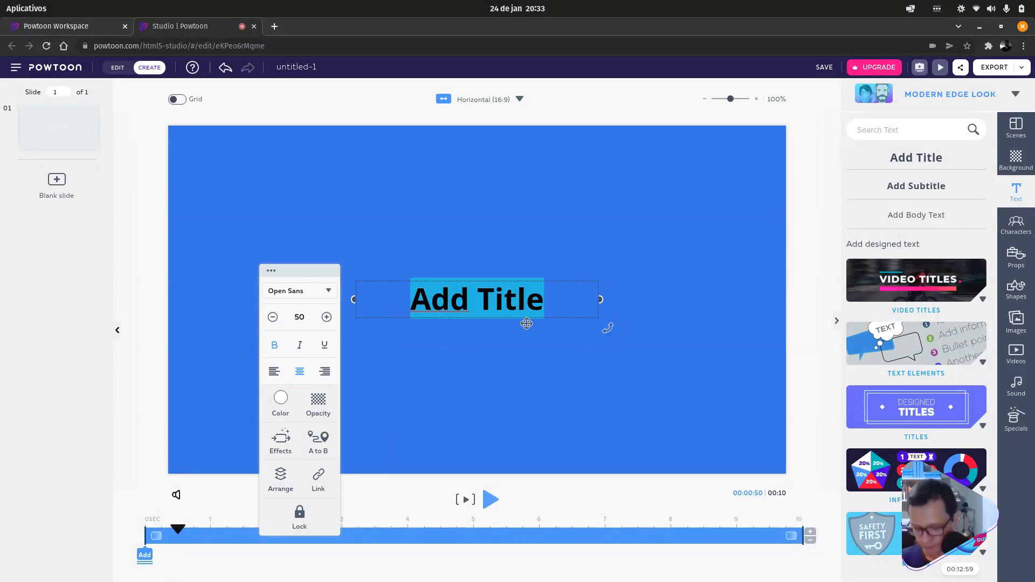
pyautogui.write('My star')
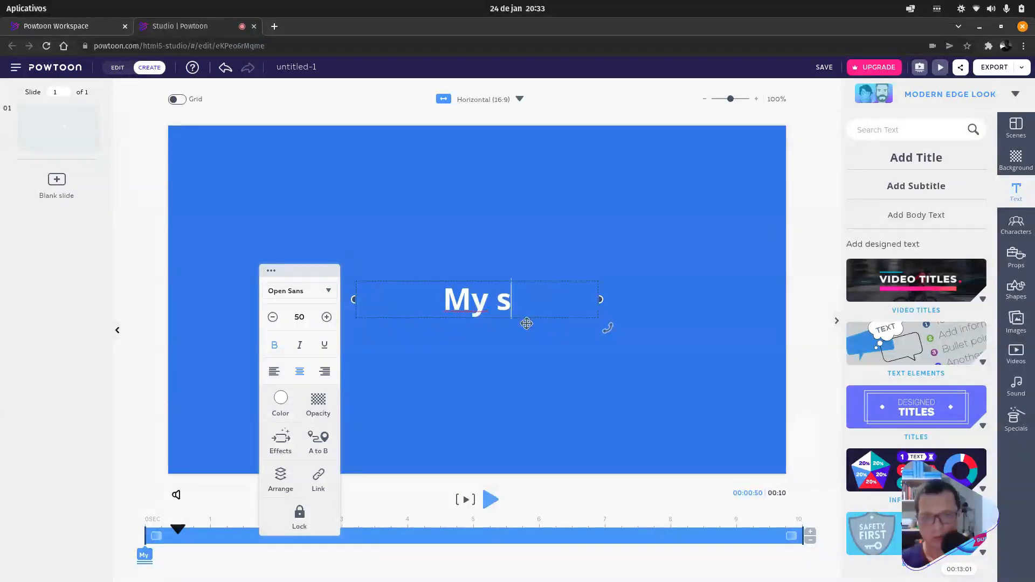
pyautogui.press('BackSpace')
pyautogui.press('BackSpace')
pyautogui.press('BackSpace')
pyautogui.press('BackSpace')
pyautogui.write('tes')
pyautogui.press('BackSpace')
pyautogui.write('xt')
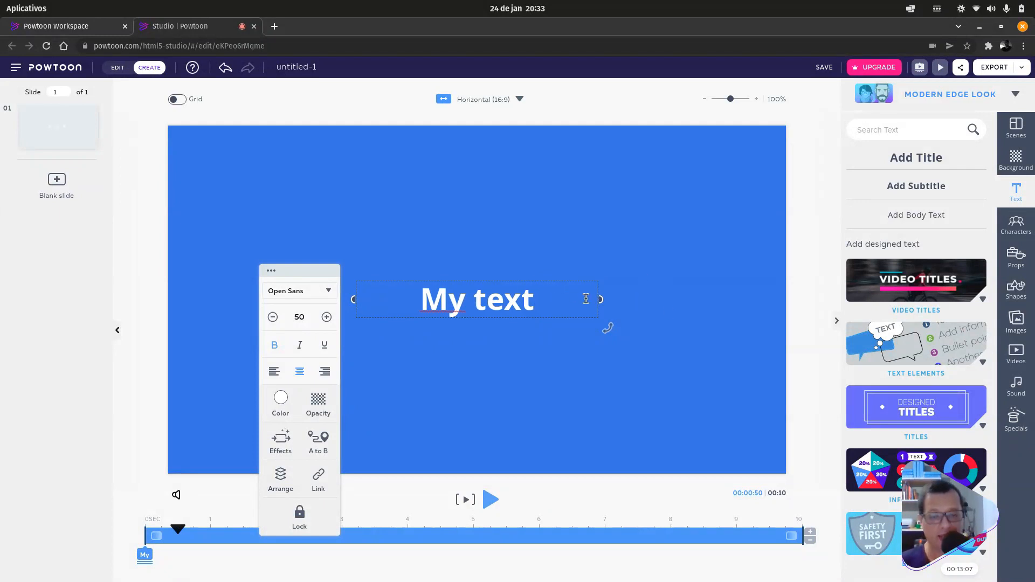
pyautogui.moveTo(601, 298); pyautogui.dragTo(484, 285)
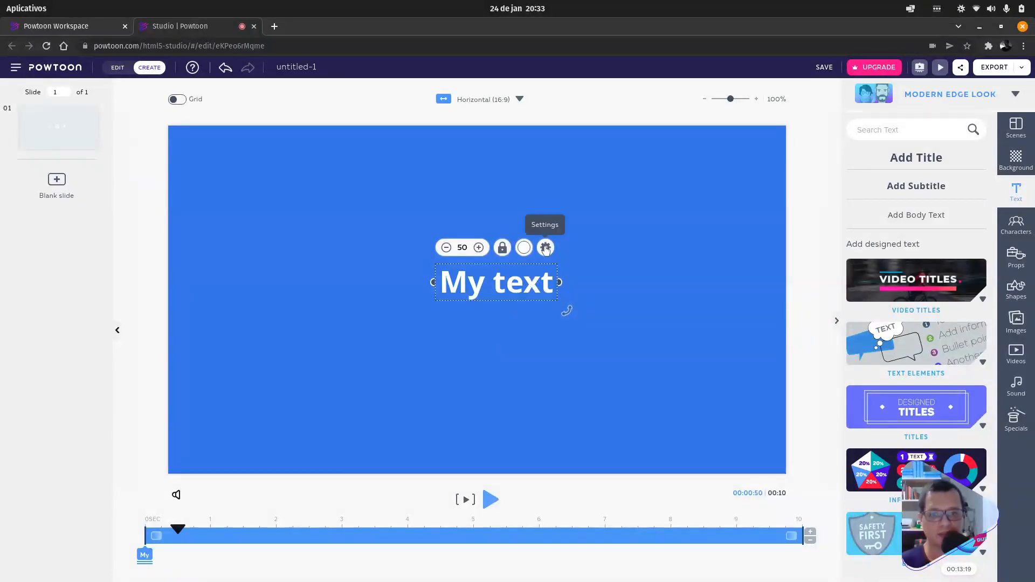
# - Set the title's font to Massive (Paytone One) and its size to 48
pyautogui.click(546, 248)
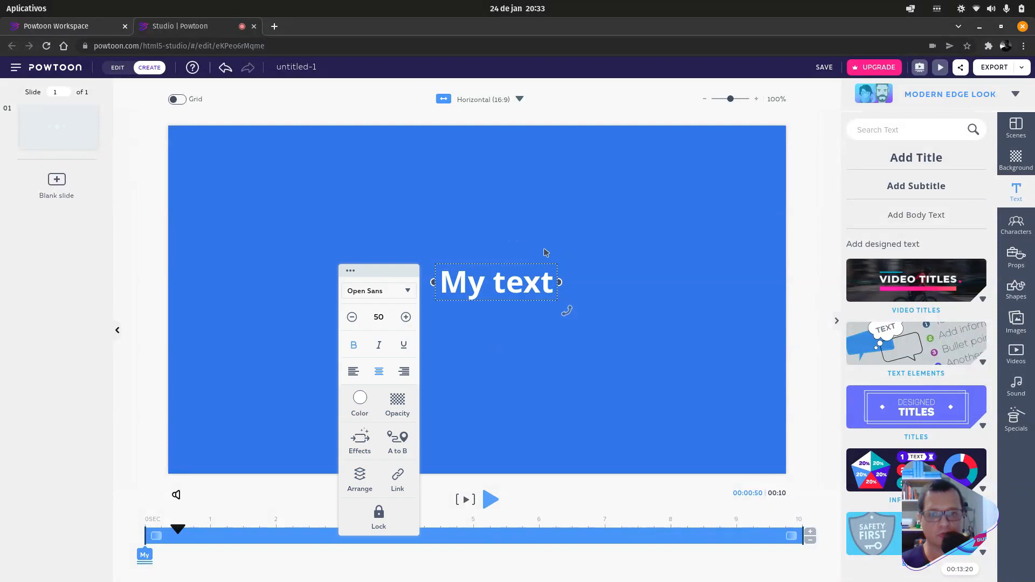
pyautogui.click(381, 294)
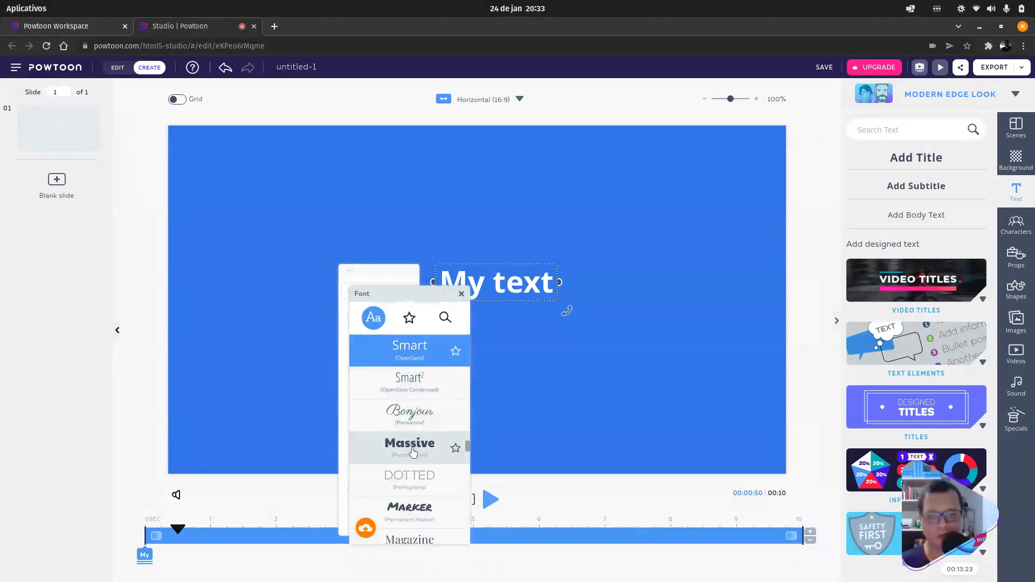
pyautogui.click(415, 451)
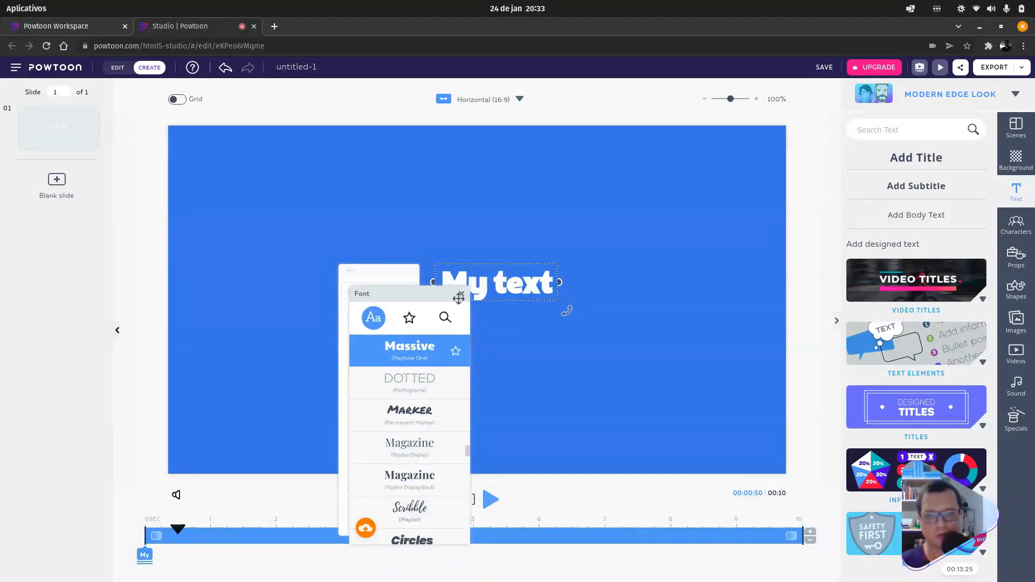
pyautogui.click(460, 295)
pyautogui.click(352, 318)
pyautogui.click(351, 318)
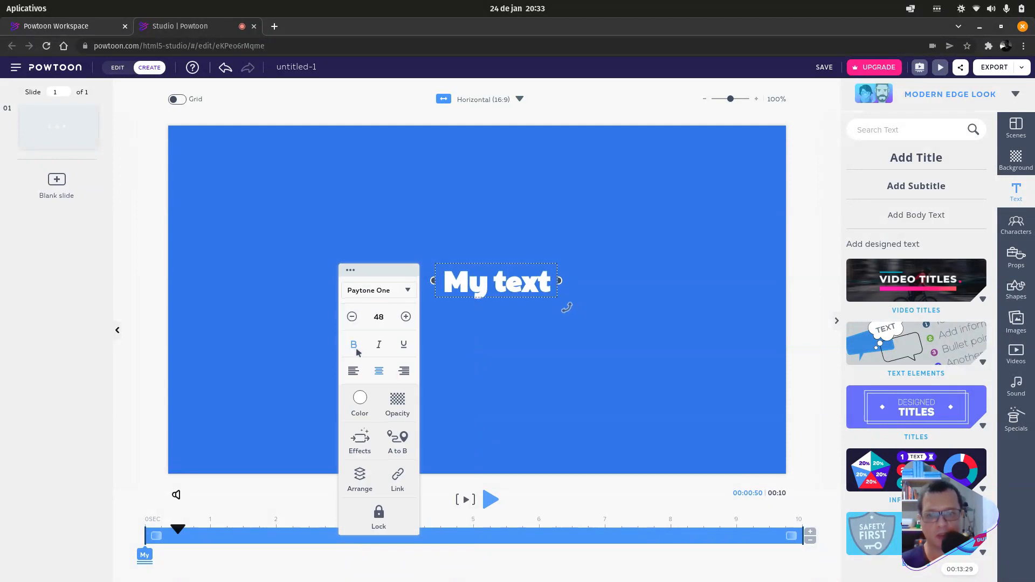
# - Try italic and underline on the title, and leave it with bold, italic and underline all off
pyautogui.click(380, 346)
pyautogui.click(406, 349)
pyautogui.click(405, 349)
pyautogui.click(355, 345)
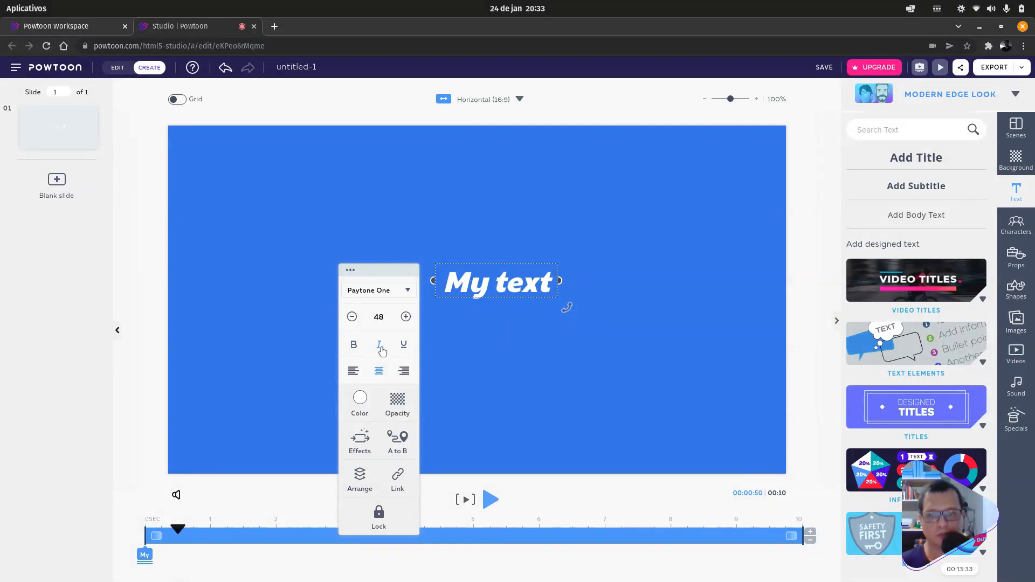
pyautogui.click(378, 348)
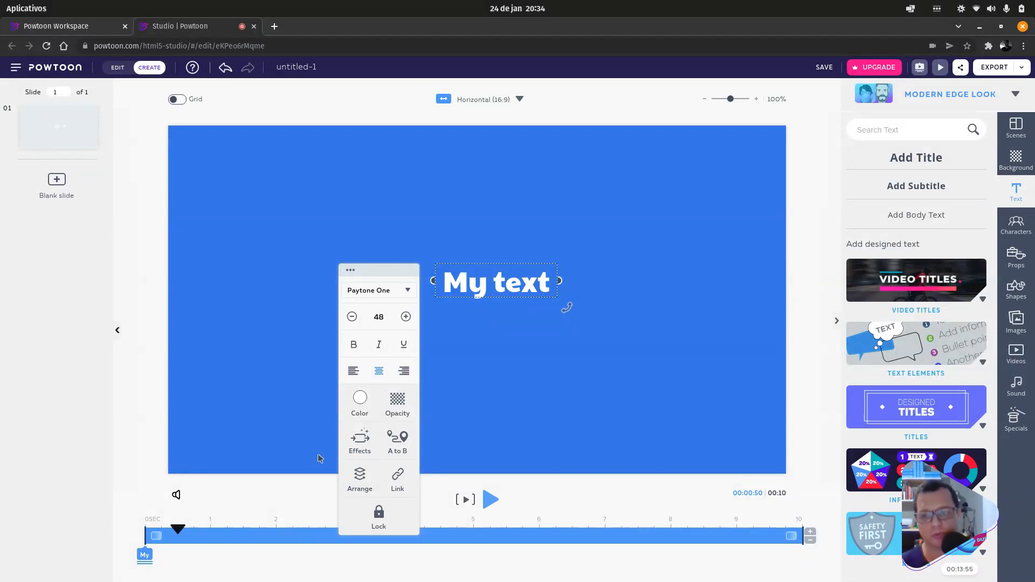
# - Set the "My text" title to enter at 2 seconds and exit at 6 seconds on the timeline
pyautogui.doubleClick(474, 281)
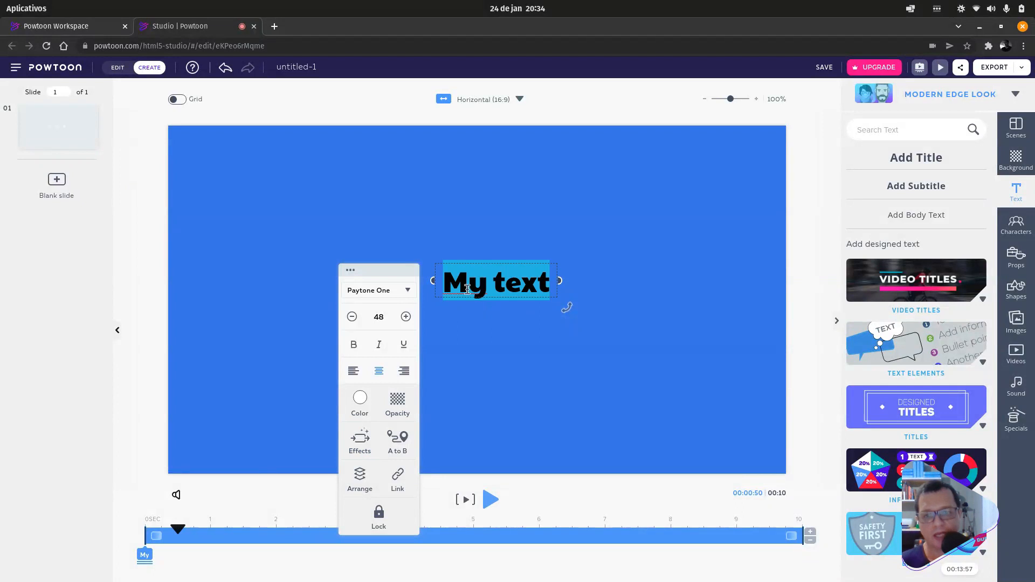
pyautogui.click(478, 328)
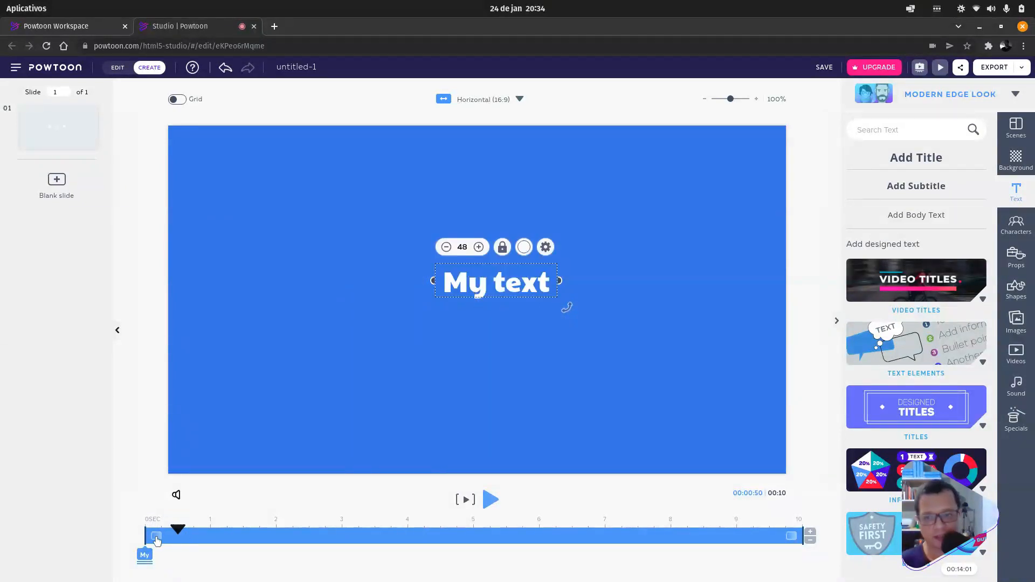
pyautogui.moveTo(159, 540); pyautogui.dragTo(277, 535)
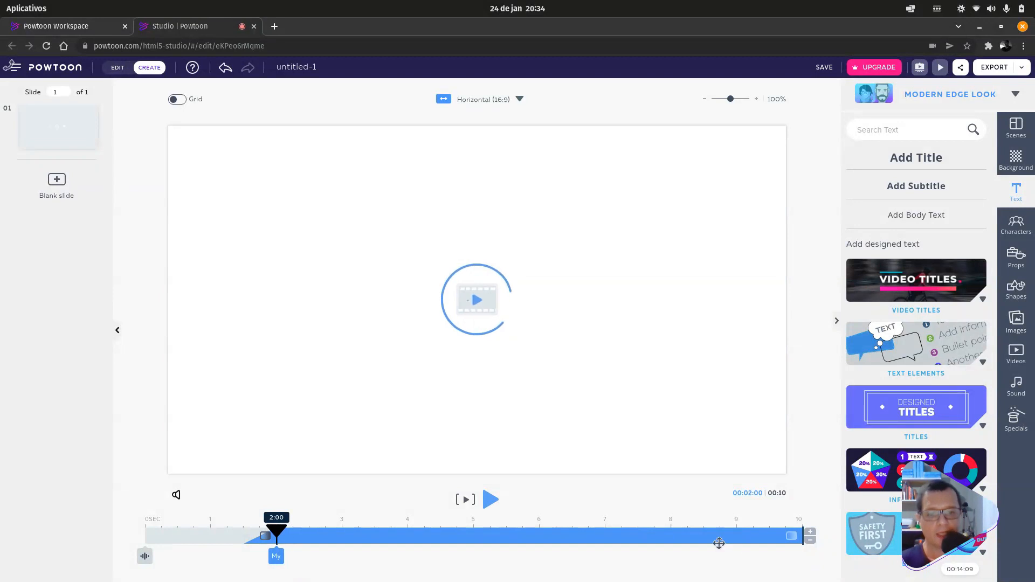
pyautogui.moveTo(800, 541); pyautogui.dragTo(539, 530)
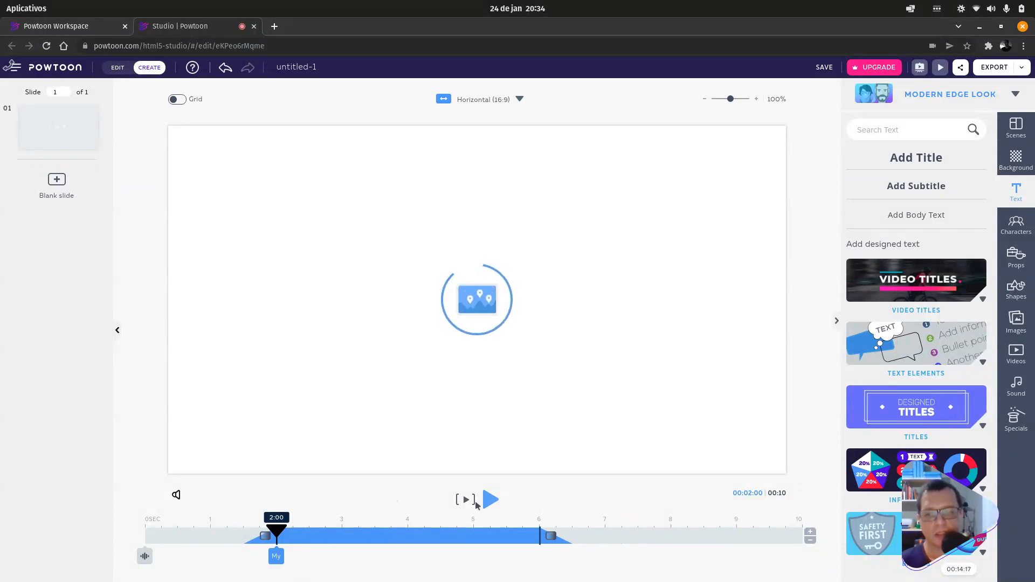
# - Preview the slide from 1:50 on the timeline to check the title's entrance and exit, and reselect the title at 2 seconds
pyautogui.moveTo(276, 532)
pyautogui.mouseDown()
pyautogui.moveTo(254, 531)
pyautogui.moveTo(331, 526)
pyautogui.moveTo(261, 529)
pyautogui.mouseUp()
pyautogui.click(277, 556)
pyautogui.click(277, 556)
pyautogui.click(459, 499)
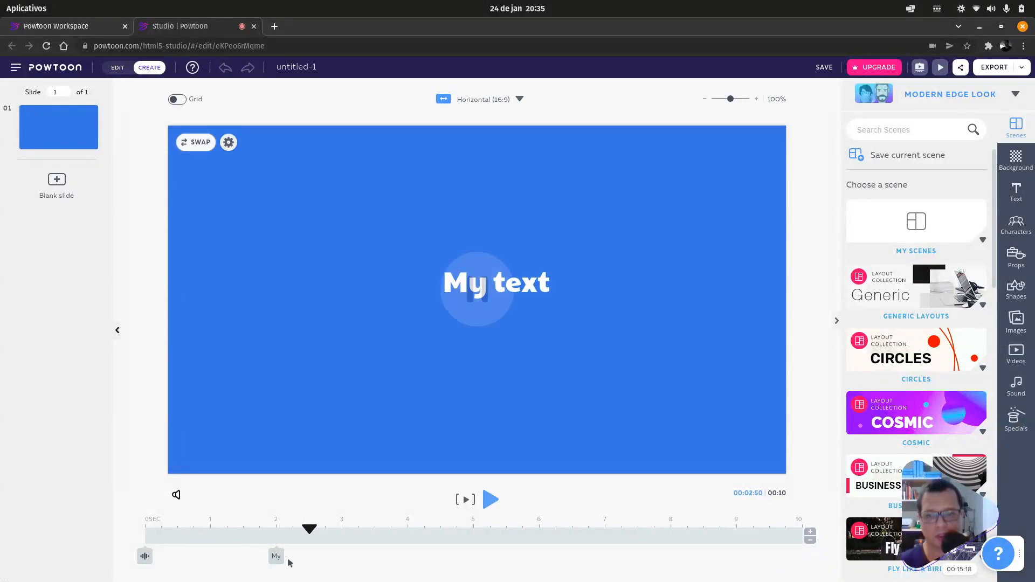
pyautogui.moveTo(309, 529); pyautogui.dragTo(257, 532)
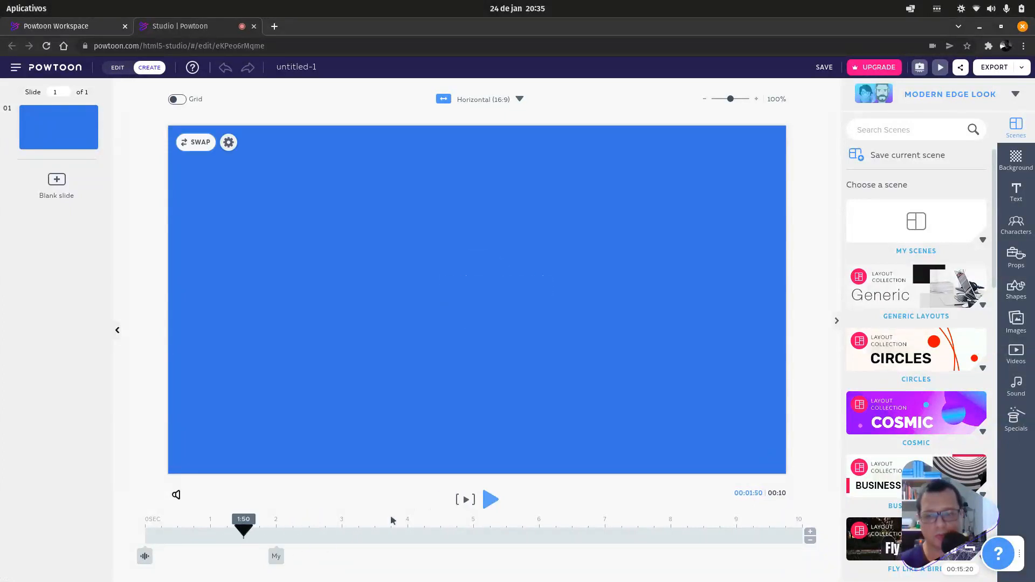
pyautogui.click(467, 499)
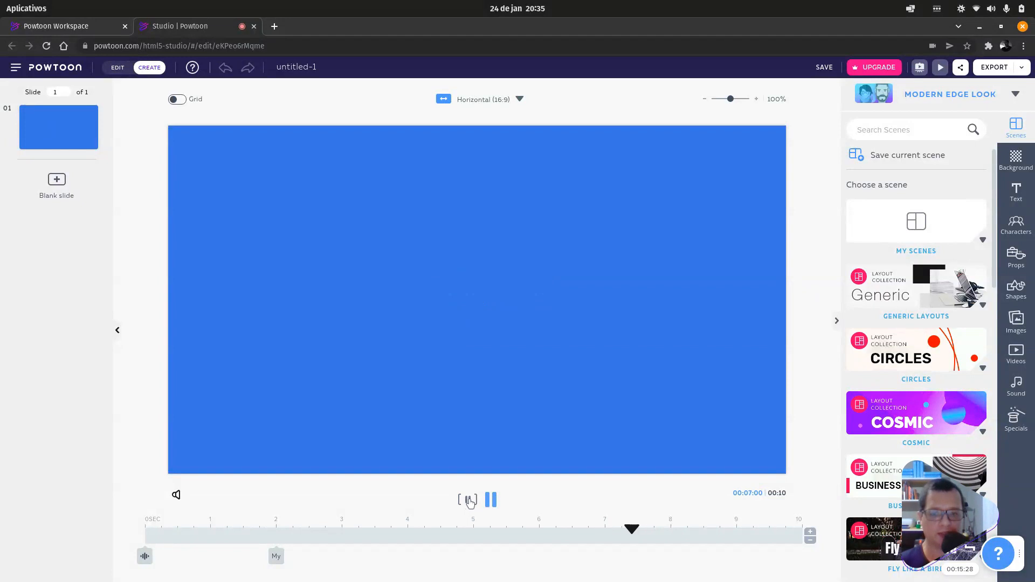
pyautogui.click(469, 502)
pyautogui.click(277, 558)
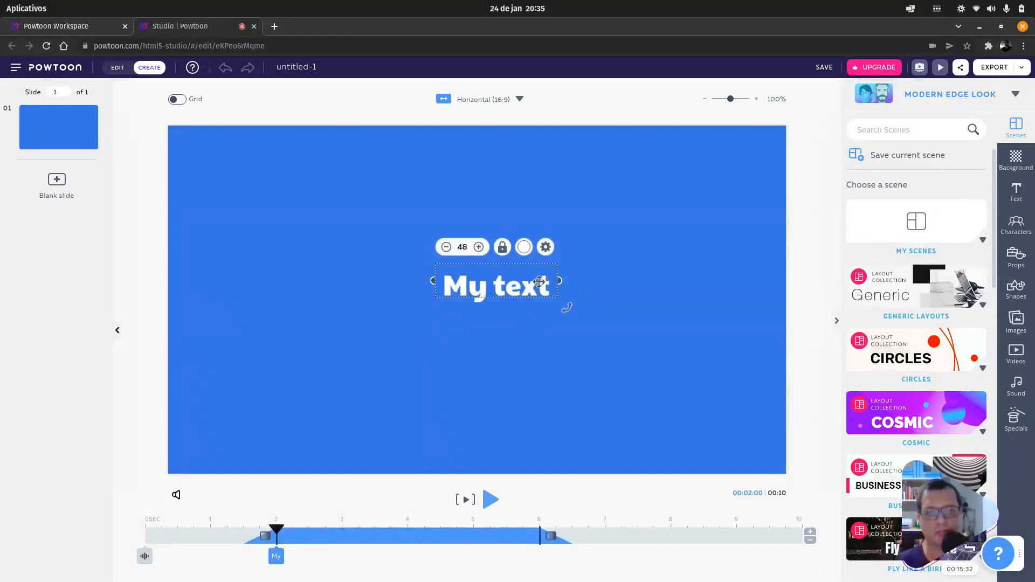
# - Examine the enter and exit effects available for the "My text" title
pyautogui.click(546, 247)
pyautogui.click(361, 441)
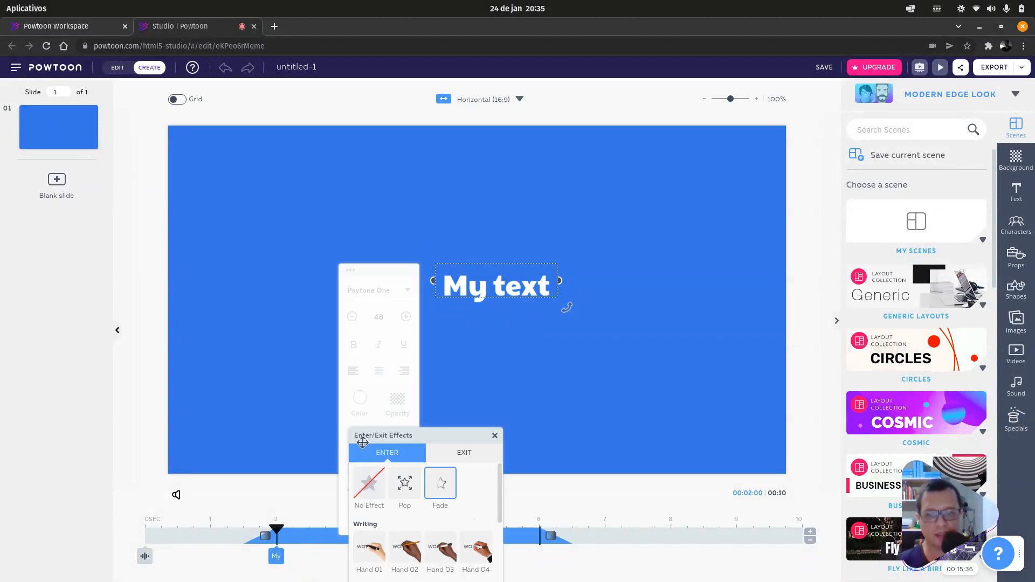
pyautogui.moveTo(418, 436); pyautogui.dragTo(382, 243)
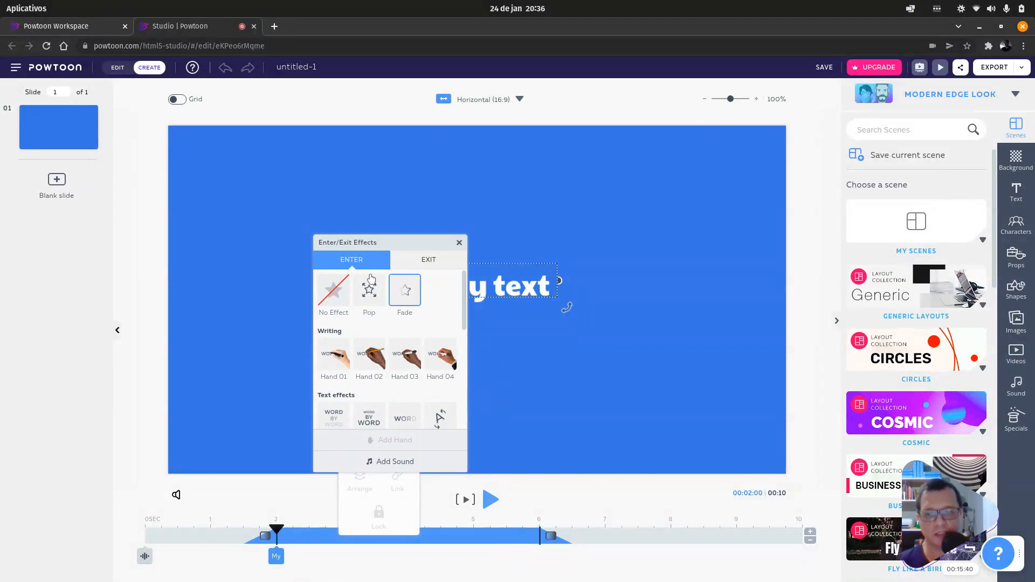
pyautogui.click(430, 263)
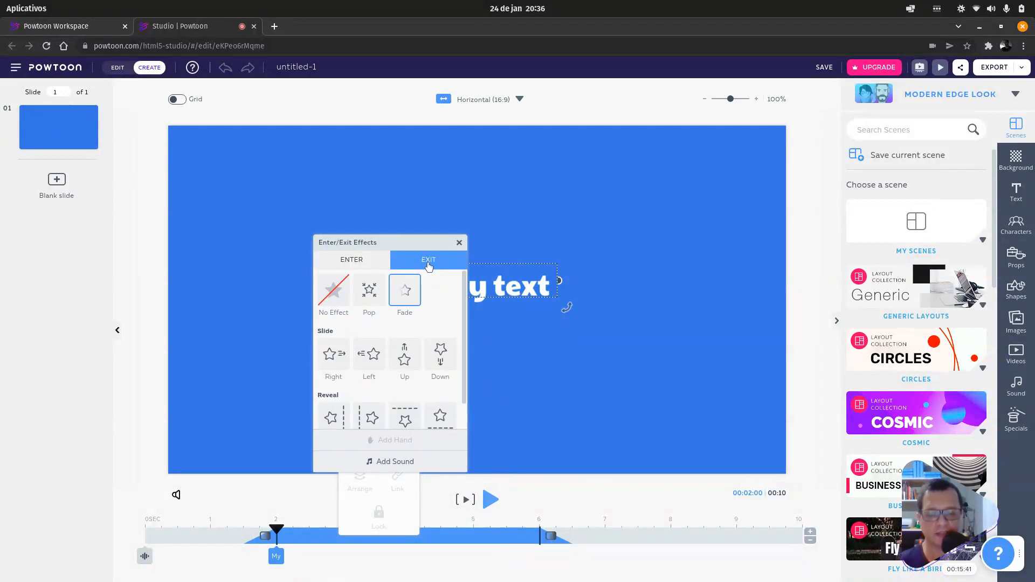
pyautogui.click(370, 261)
pyautogui.click(460, 243)
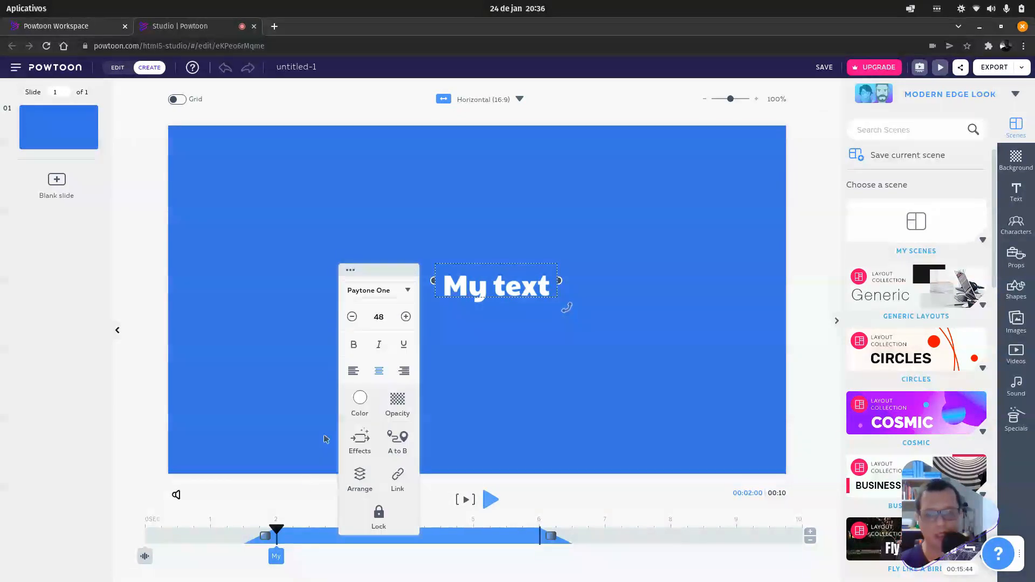
pyautogui.click(581, 519)
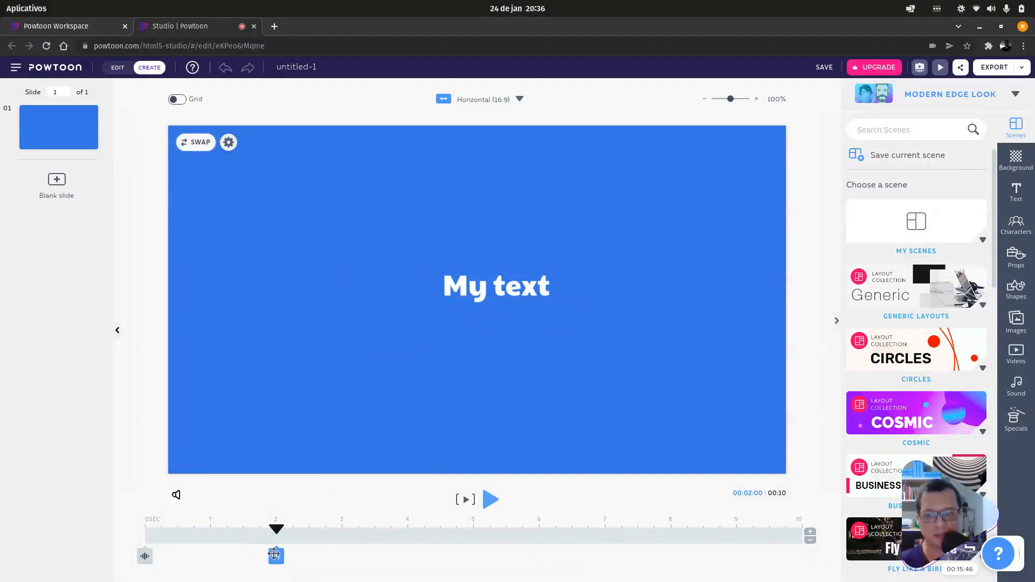
# - Give the "My text" title a Pop enter effect and a Slide Right exit effect
pyautogui.click(277, 554)
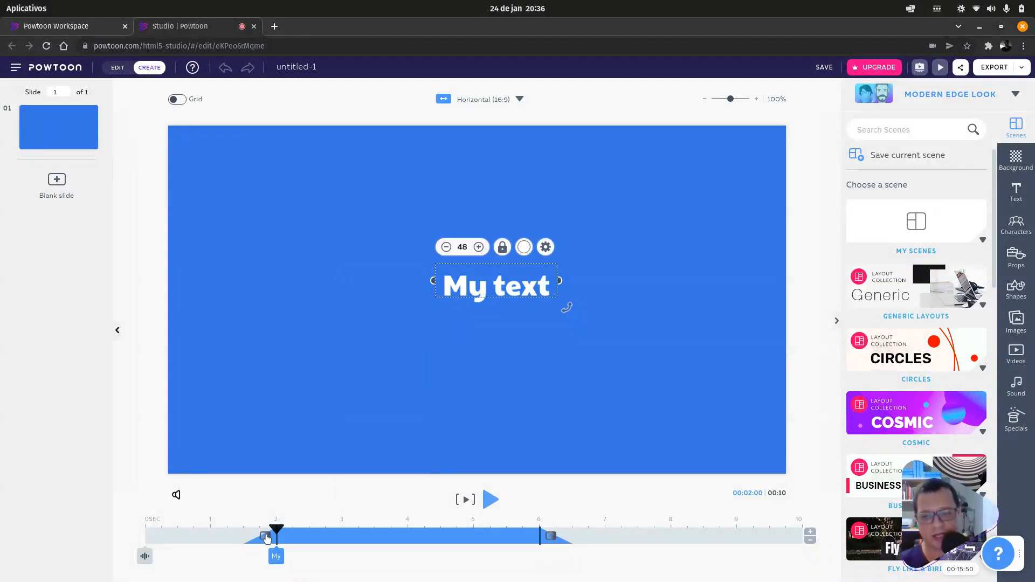
pyautogui.click(264, 538)
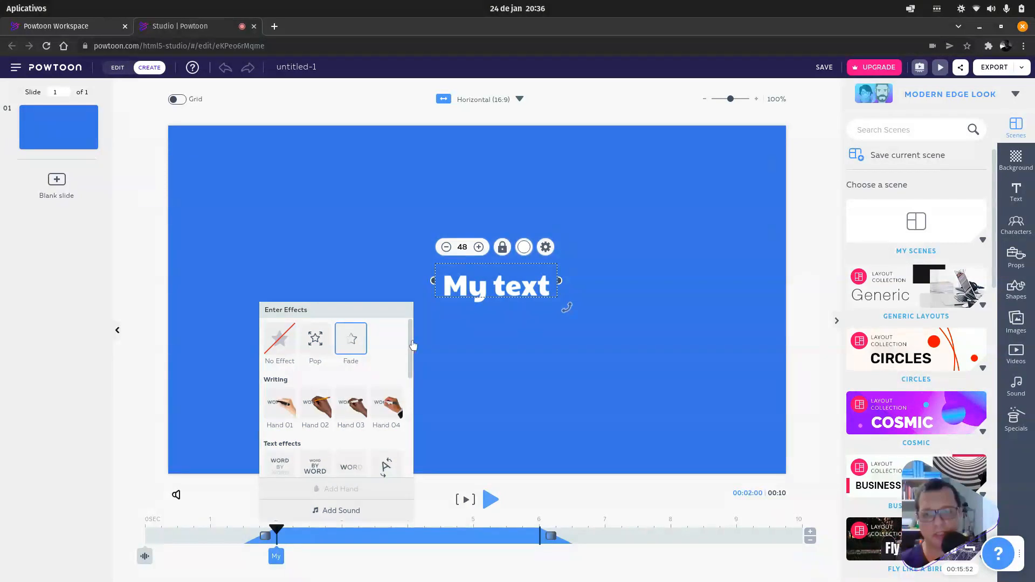
pyautogui.scroll(-1, 377, 367)
pyautogui.scroll(1, 345, 361)
pyautogui.click(328, 356)
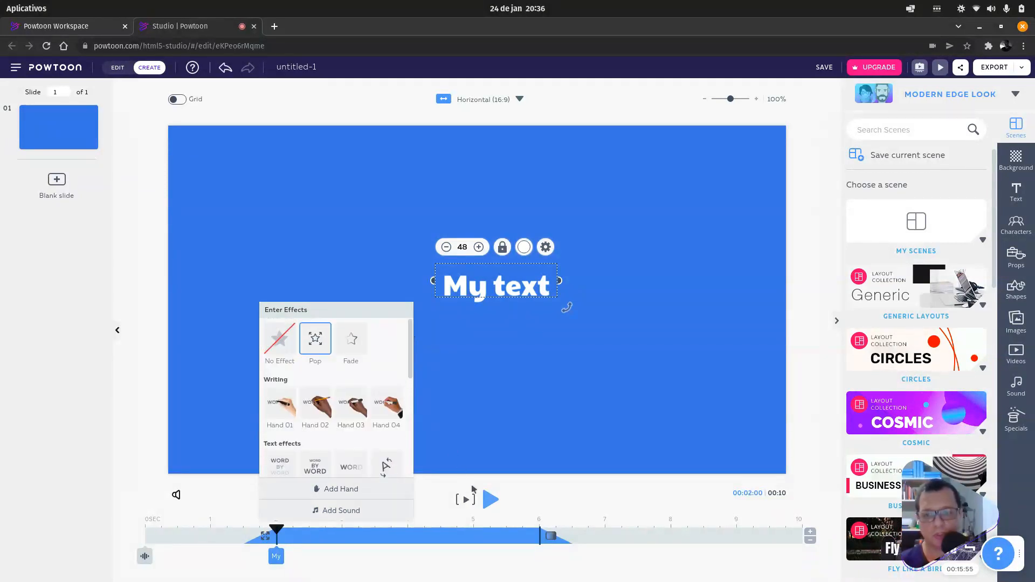
pyautogui.click(551, 536)
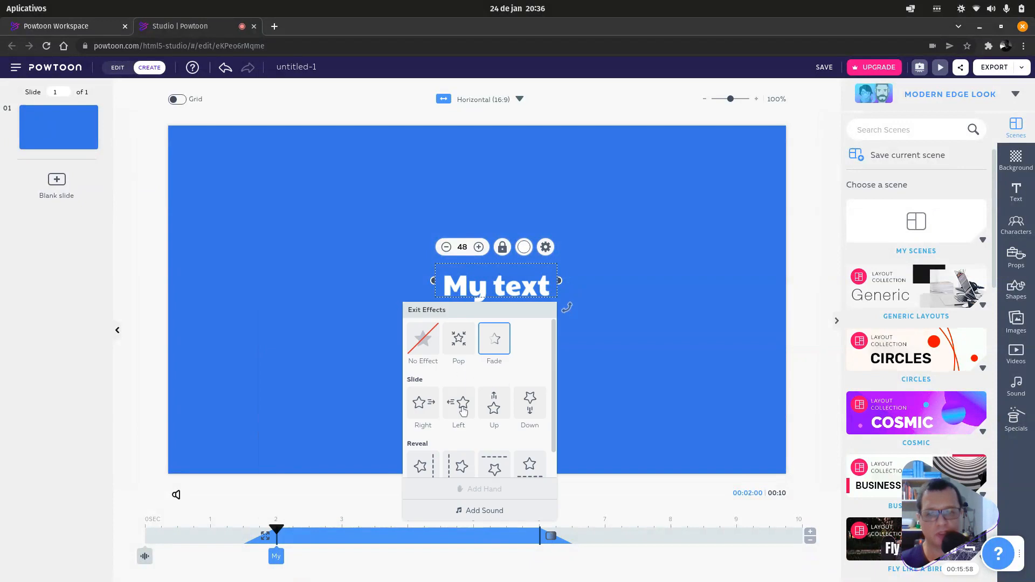
pyautogui.click(424, 405)
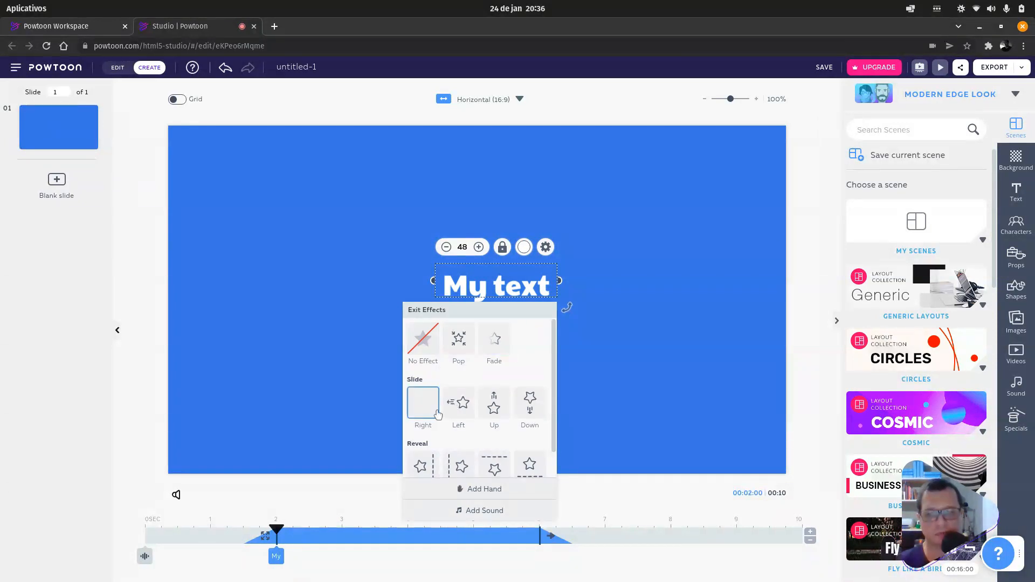
# - Preview the slide from 1:50 on the timeline to check the title's enter and exit effects, and pause the playback
pyautogui.click(607, 506)
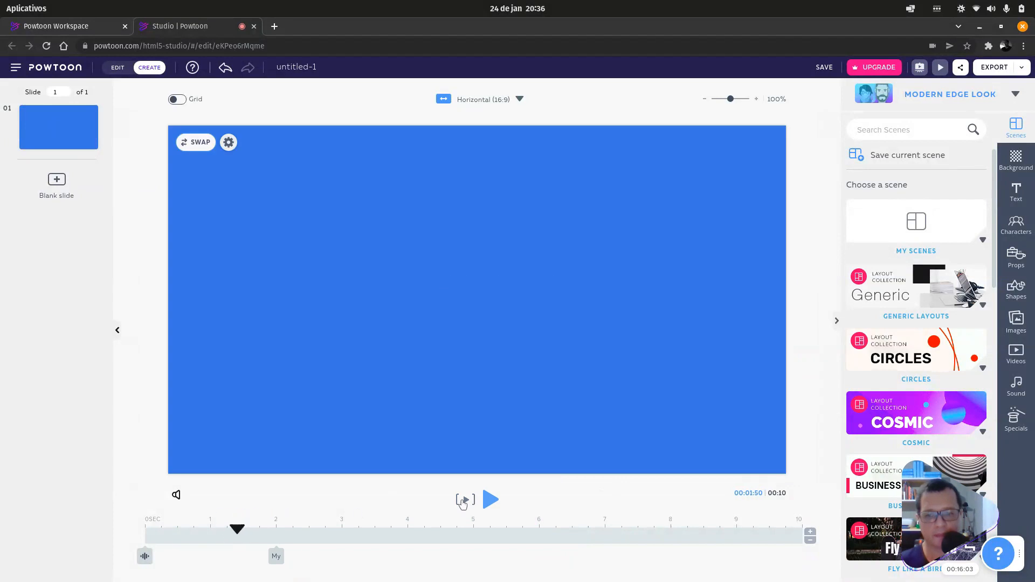
pyautogui.click(467, 500)
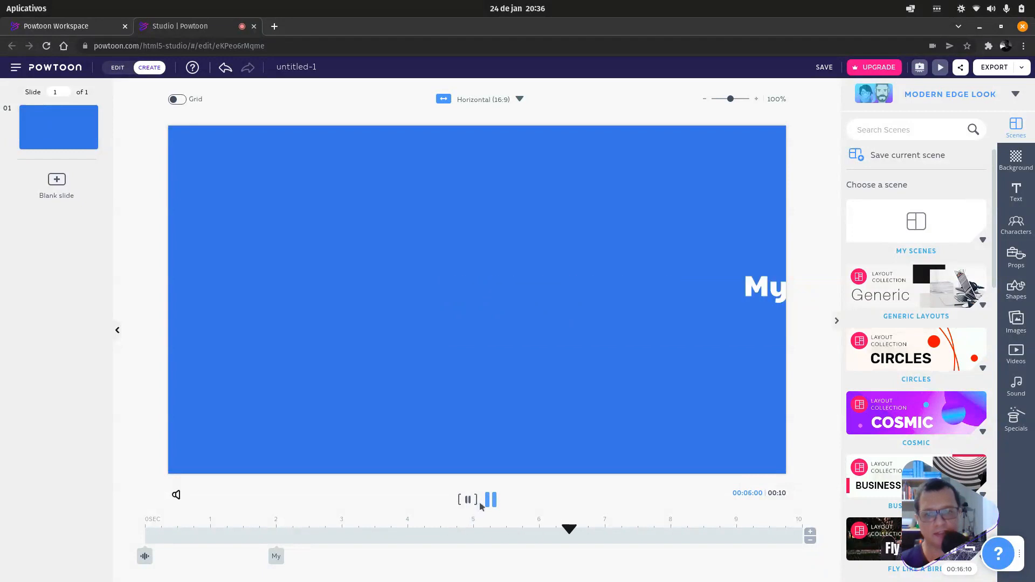
pyautogui.click(491, 500)
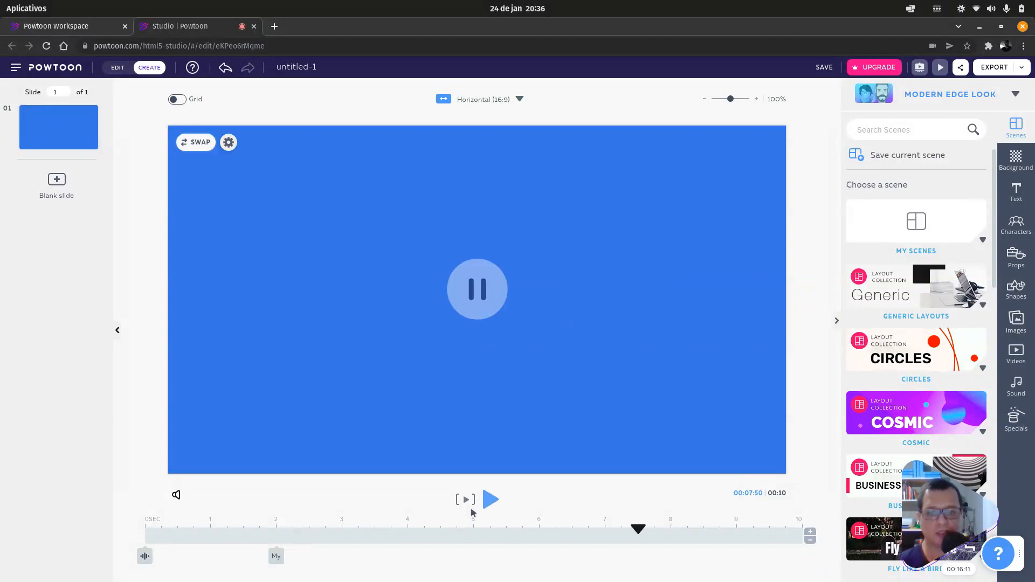
# - Shift the title's time span earlier on the timeline so it enters at 1.5 seconds and exits at 5.5 seconds
pyautogui.click(279, 556)
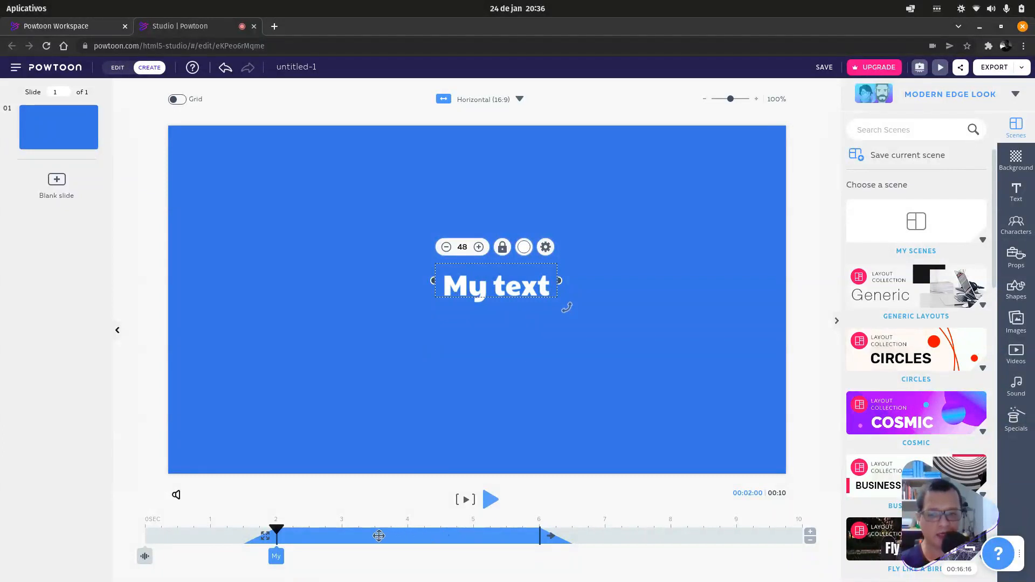
pyautogui.moveTo(413, 535); pyautogui.dragTo(448, 534)
pyautogui.moveTo(448, 535); pyautogui.dragTo(377, 532)
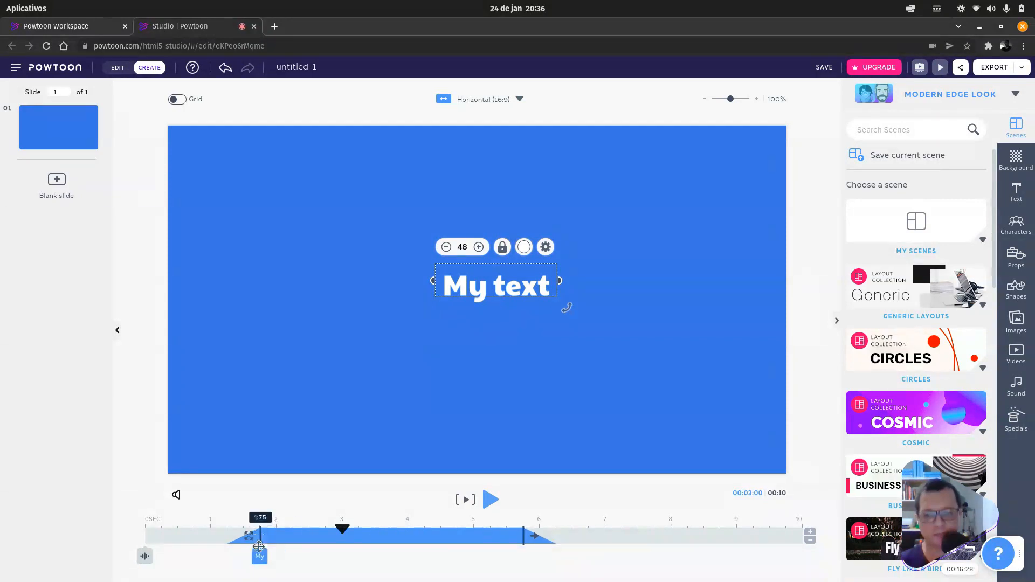
pyautogui.moveTo(260, 556)
pyautogui.mouseDown()
pyautogui.moveTo(239, 556)
pyautogui.moveTo(294, 556)
pyautogui.moveTo(247, 555)
pyautogui.mouseUp()
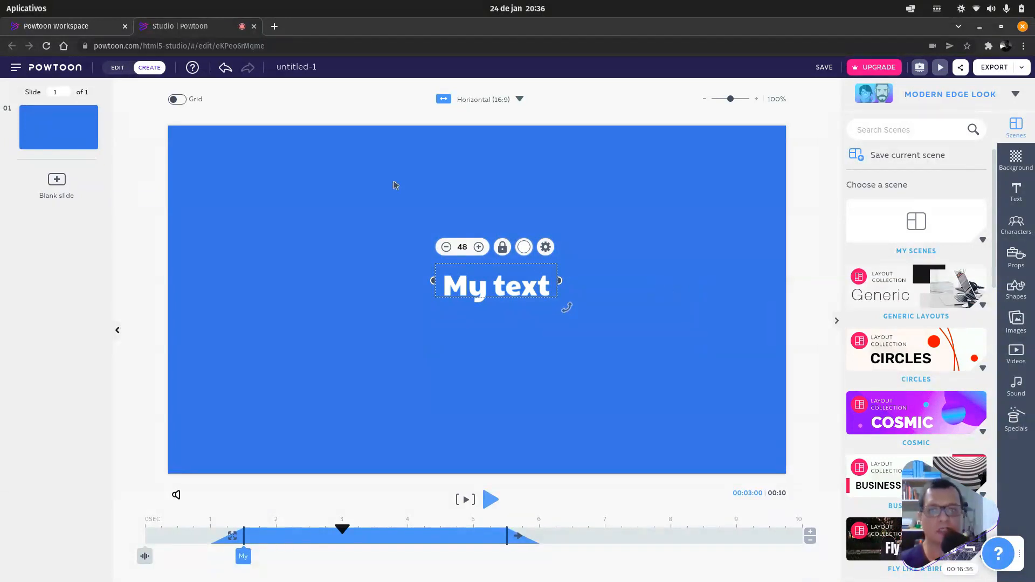
# - Centre the title on the slide with the help of the grid, and lock the title
pyautogui.moveTo(496, 293); pyautogui.dragTo(483, 310)
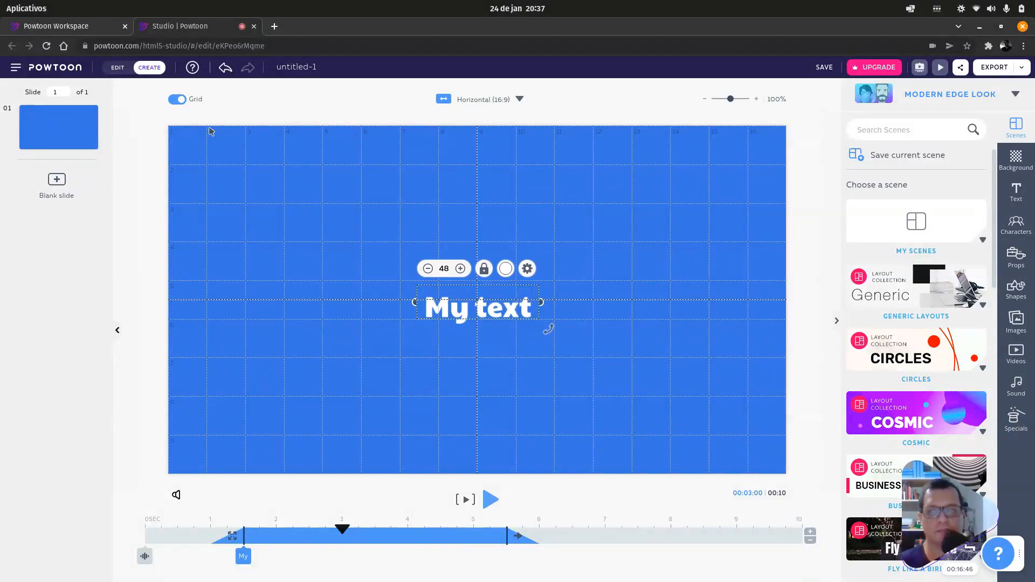
pyautogui.click(179, 102)
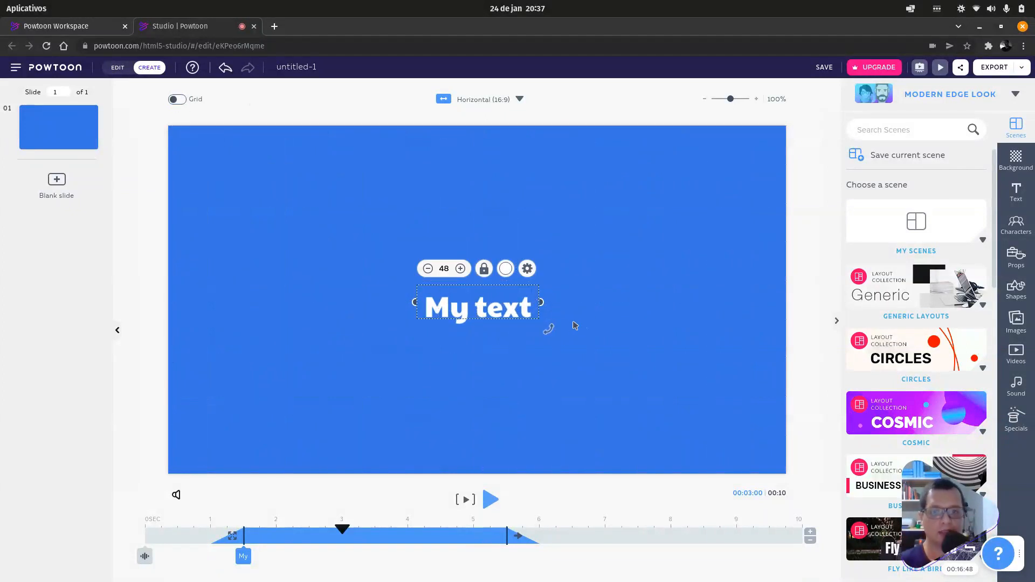
pyautogui.click(485, 273)
pyautogui.click(759, 338)
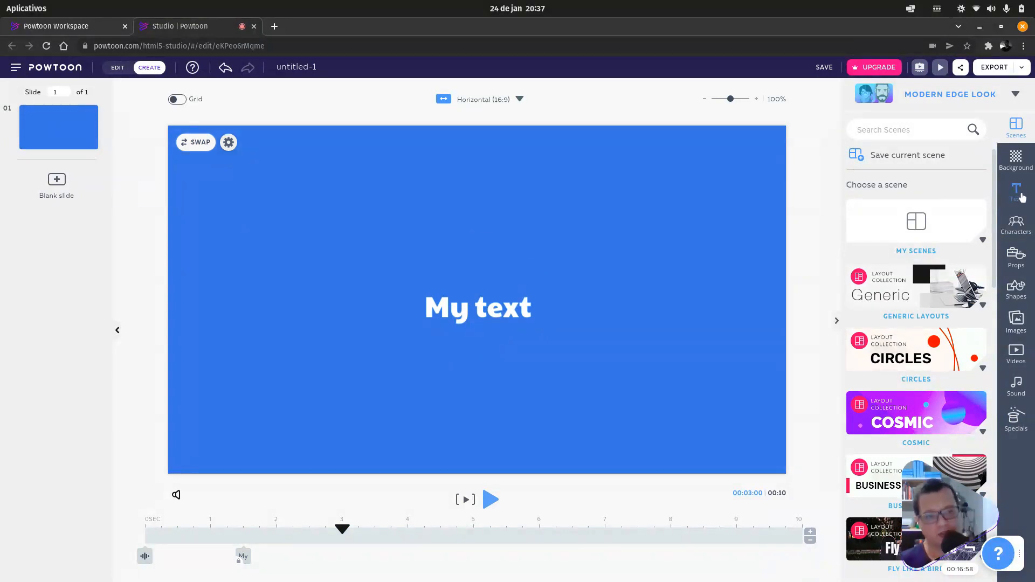
# - Add the Boho woman with the orange top and purple trousers, plus a second copy of her in the Hello pose
pyautogui.click(1017, 226)
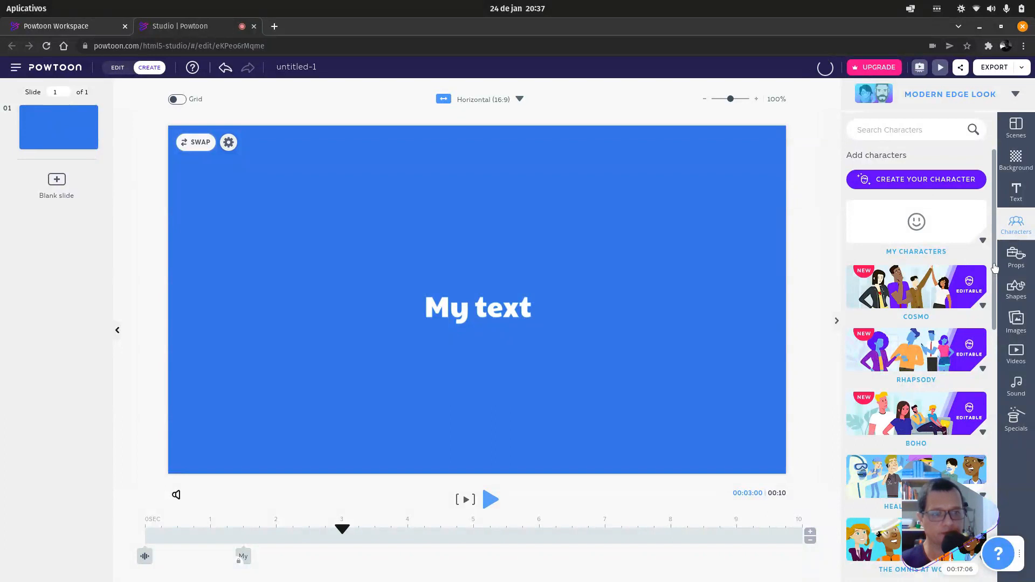
pyautogui.scroll(-1, 995, 268)
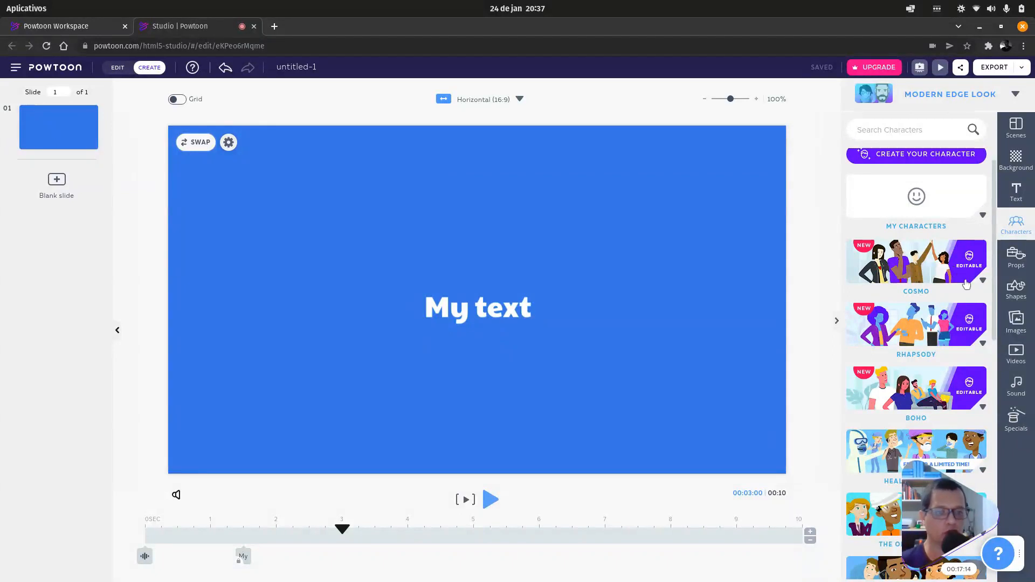
pyautogui.moveTo(996, 283)
pyautogui.mouseDown()
pyautogui.moveTo(997, 332)
pyautogui.moveTo(996, 268)
pyautogui.mouseUp()
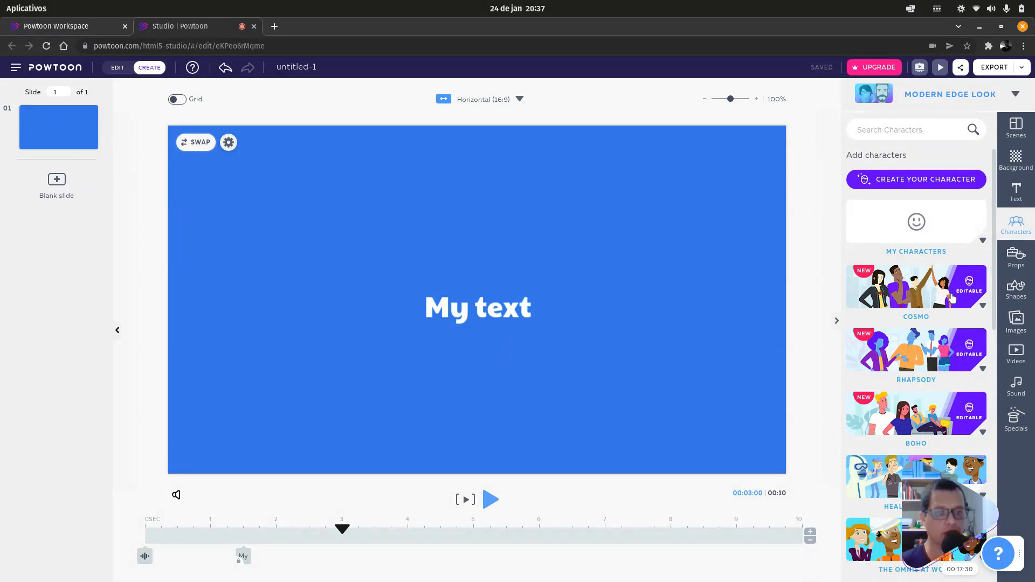
pyautogui.click(919, 410)
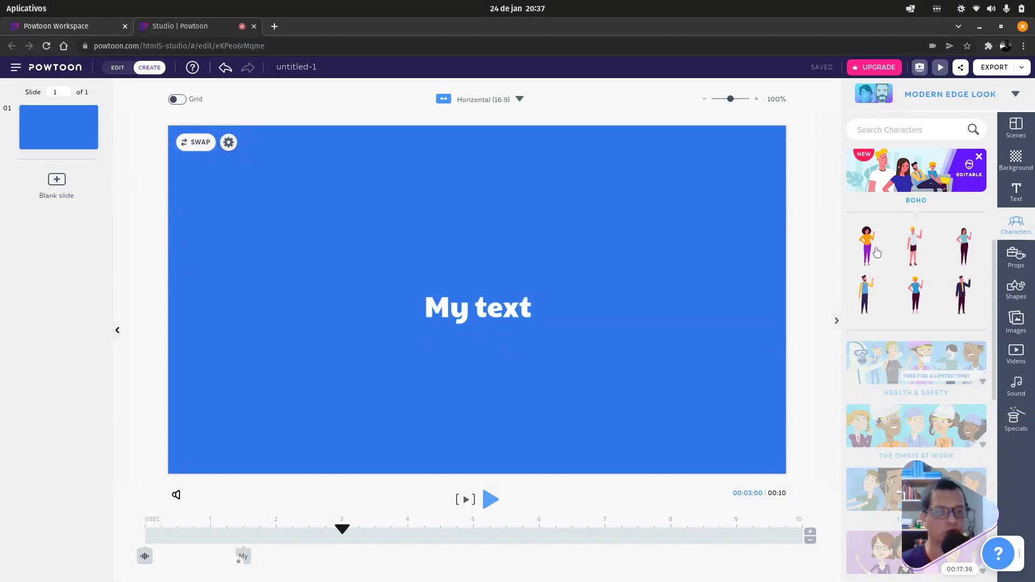
pyautogui.click(867, 241)
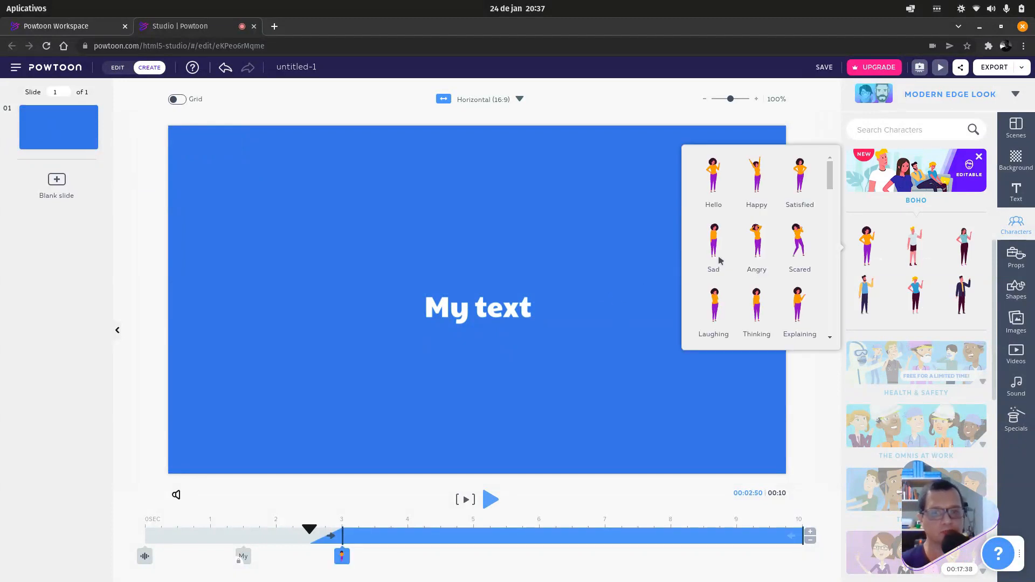
pyautogui.click(713, 188)
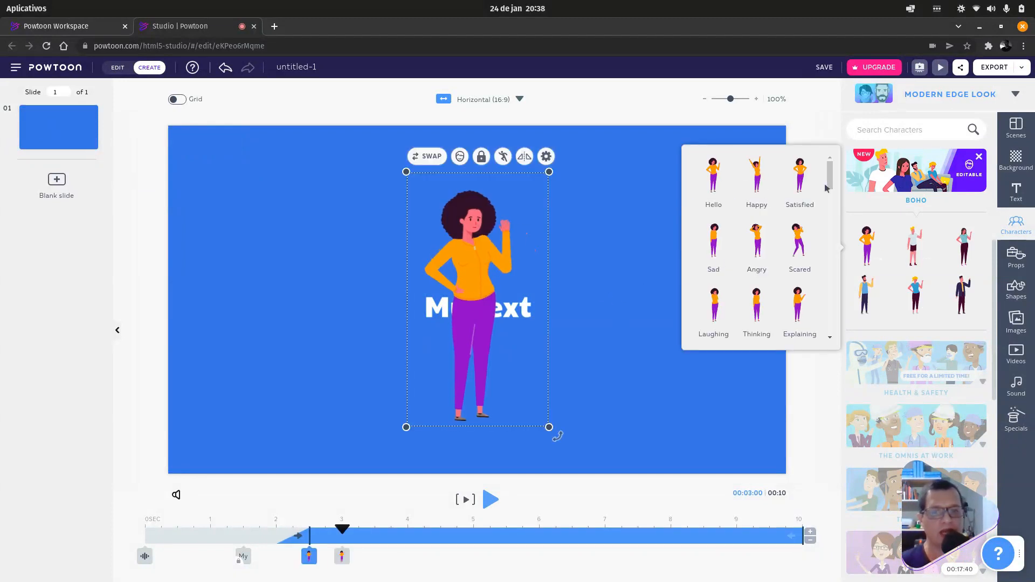
pyautogui.moveTo(830, 175)
pyautogui.mouseDown()
pyautogui.moveTo(828, 322)
pyautogui.moveTo(829, 156)
pyautogui.mouseUp()
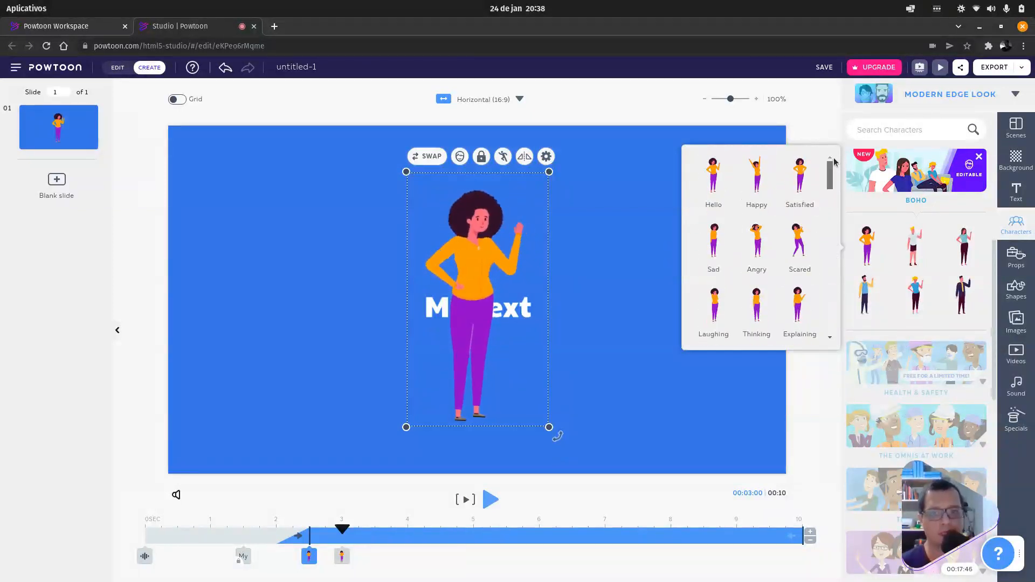
# - Move the Hello-pose woman to the left of the title and delete the other copy of her
pyautogui.moveTo(472, 254); pyautogui.dragTo(358, 250)
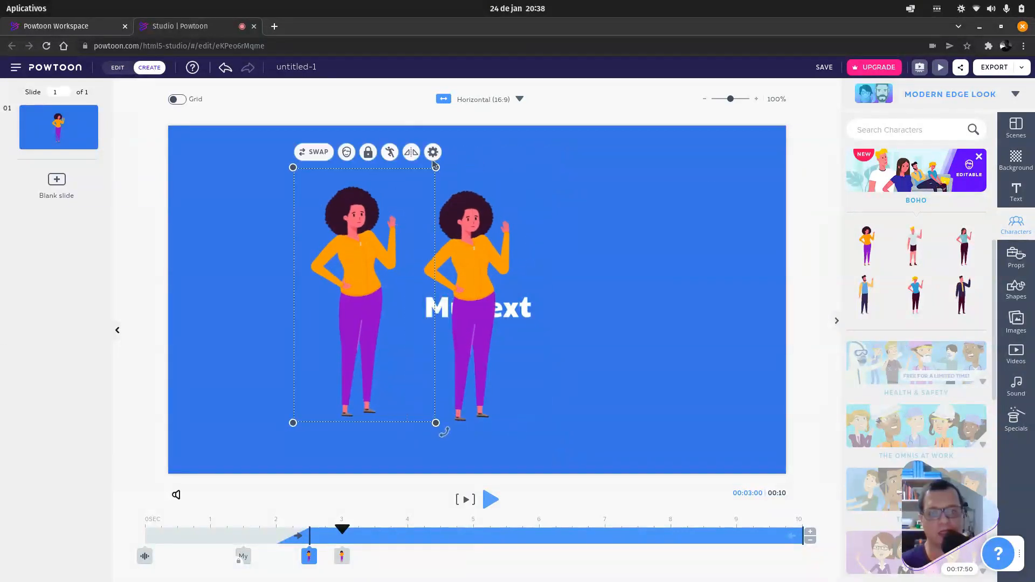
pyautogui.moveTo(488, 240); pyautogui.dragTo(638, 240)
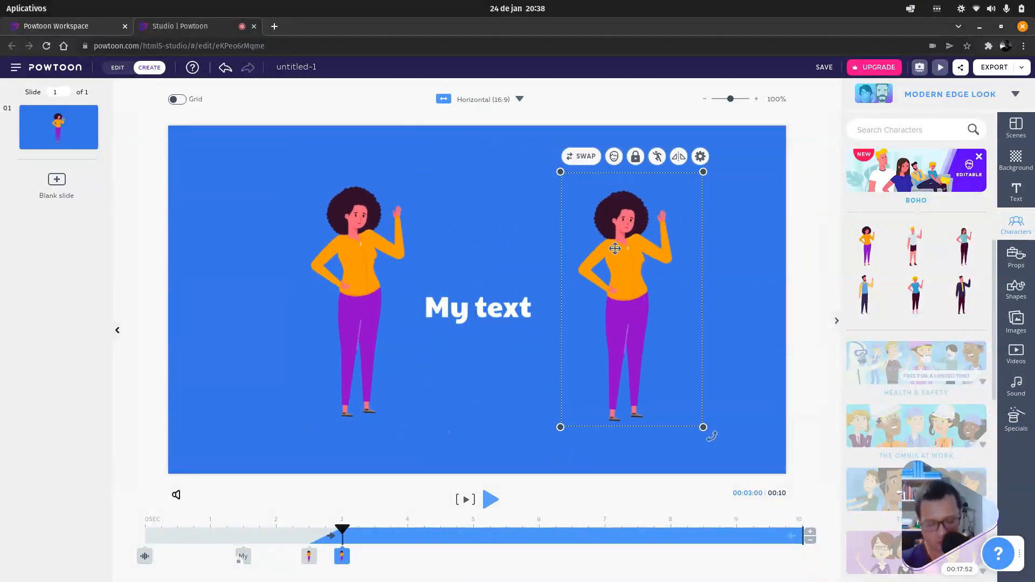
pyautogui.press('Delete')
# - Extend the woman's time on the timeline to start at 0 seconds and move her slightly further left on the slide
pyautogui.click(426, 216)
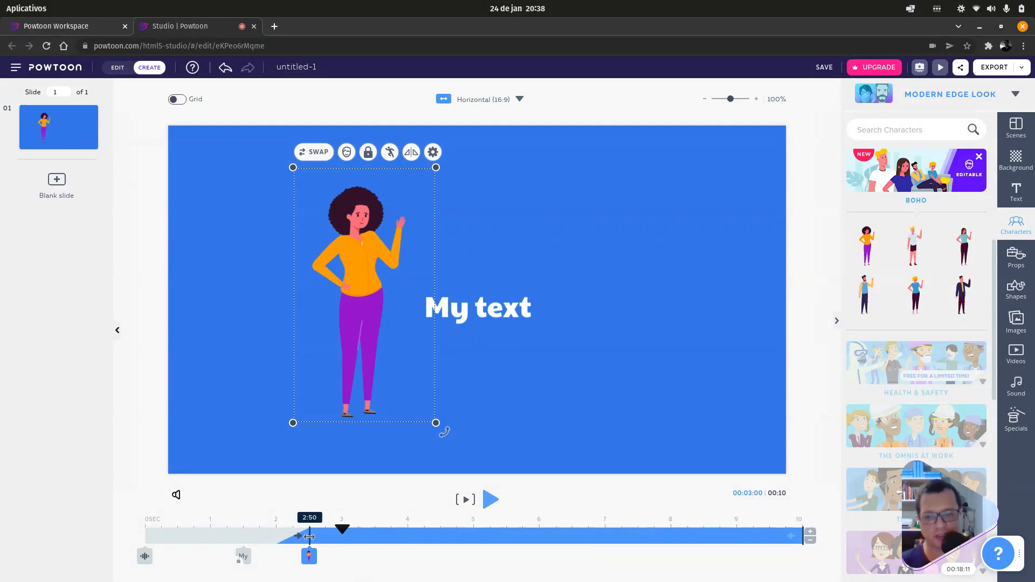
pyautogui.moveTo(308, 536); pyautogui.dragTo(137, 538)
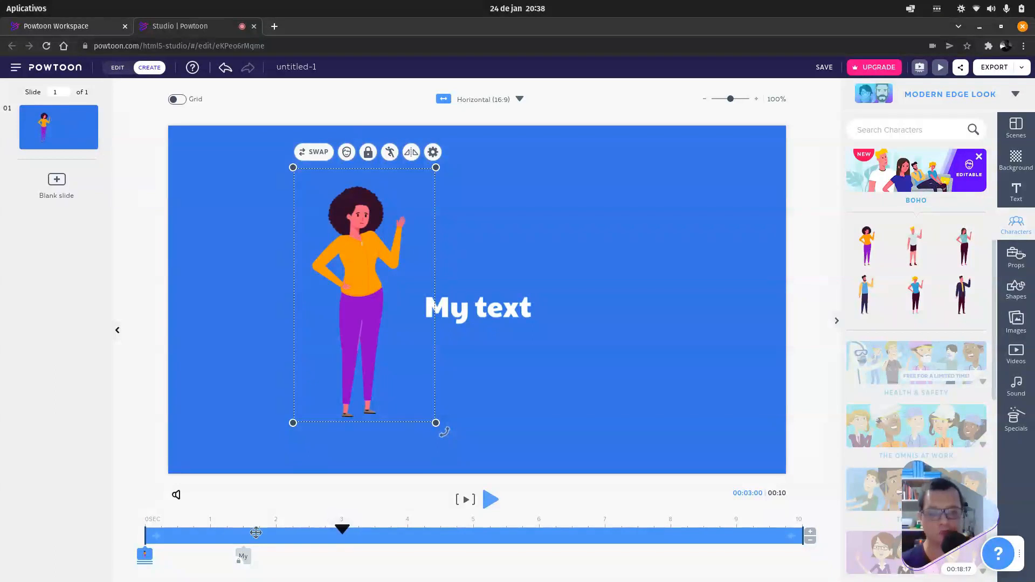
pyautogui.moveTo(369, 250); pyautogui.dragTo(351, 256)
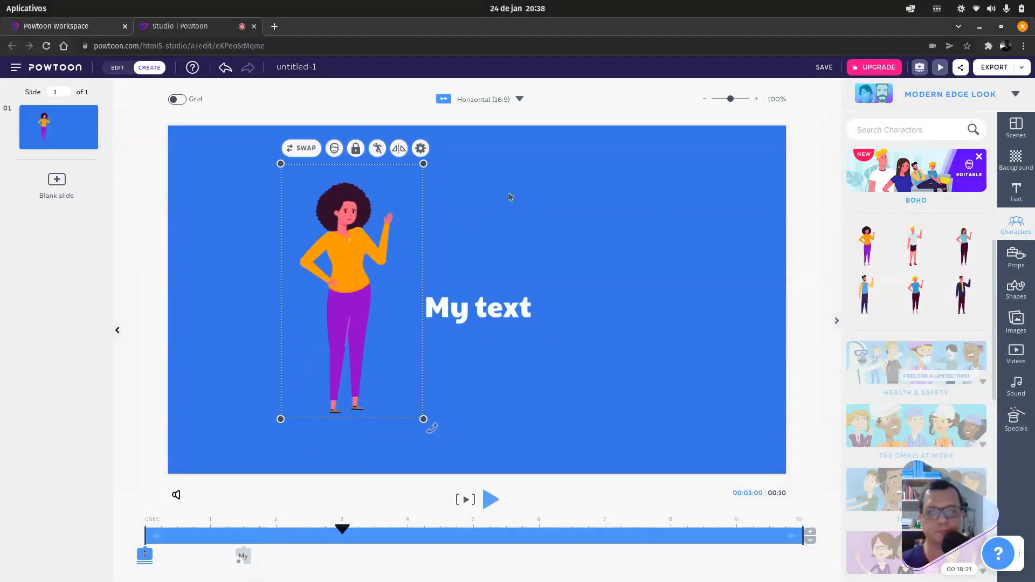
# - Try flipping the woman horizontally and return her to her original orientation
pyautogui.click(399, 152)
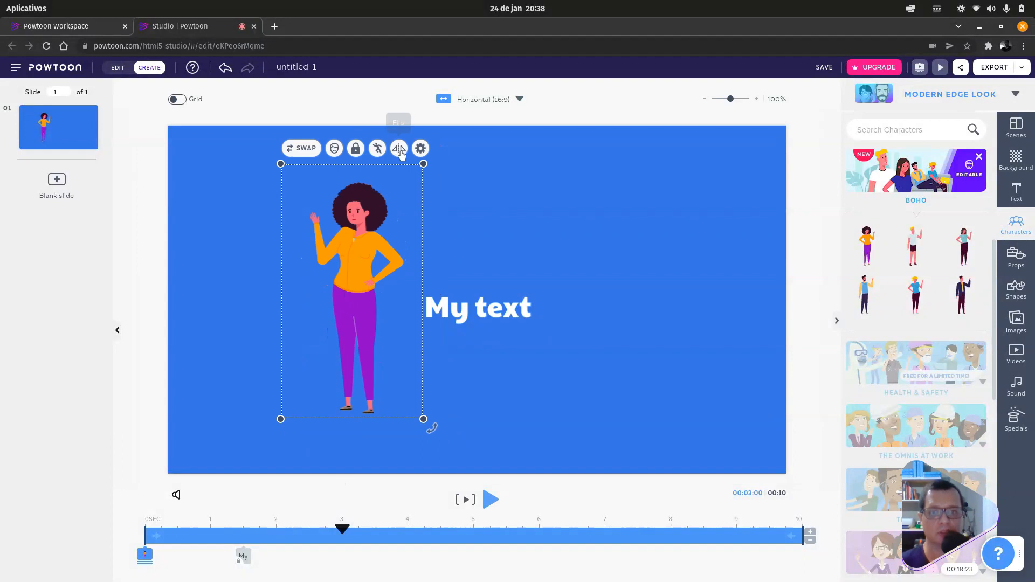
pyautogui.click(400, 152)
pyautogui.click(400, 152)
pyautogui.click(400, 152)
# - Try the Scared and Angry poses on the woman, and set her pose to Satisfied
pyautogui.click(371, 154)
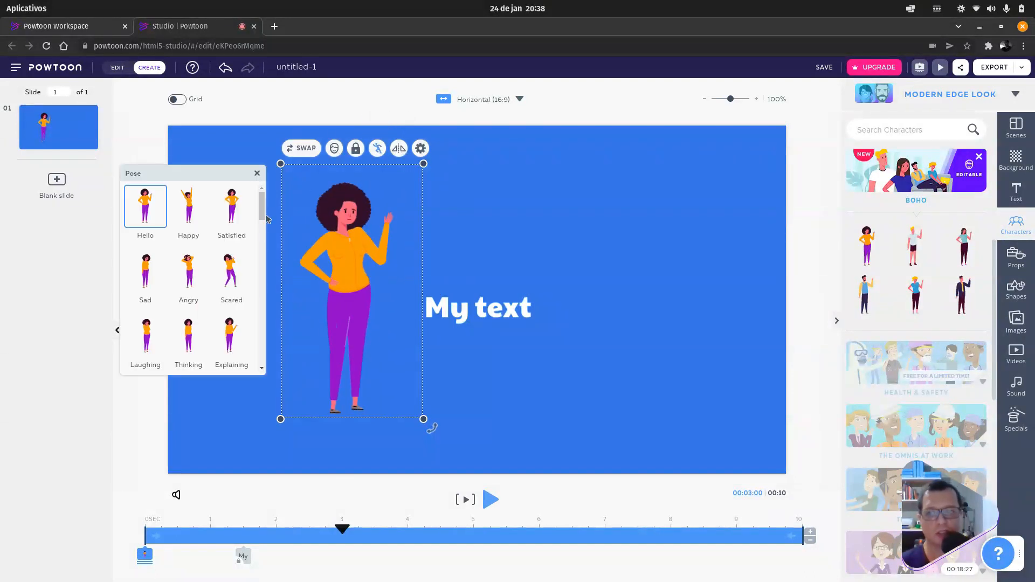
pyautogui.click(231, 272)
pyautogui.click(183, 276)
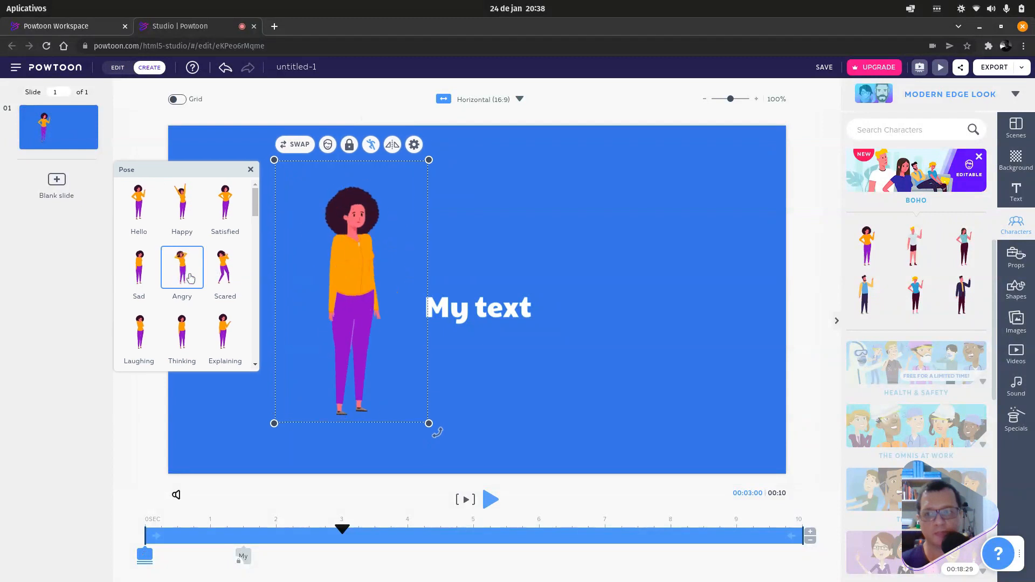
pyautogui.click(232, 213)
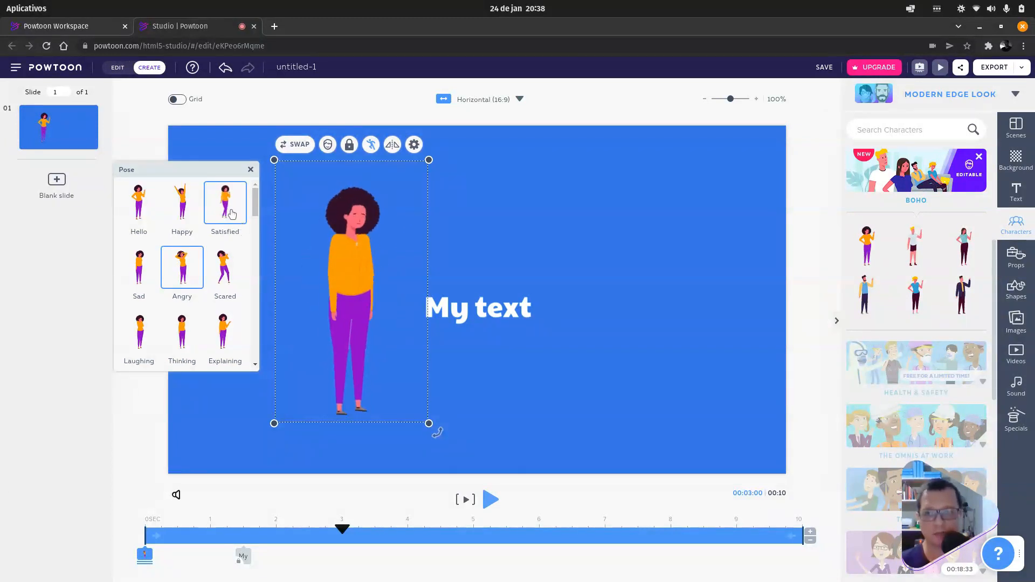
# - Set the woman's pose to Hello and close the pose choices
pyautogui.click(157, 214)
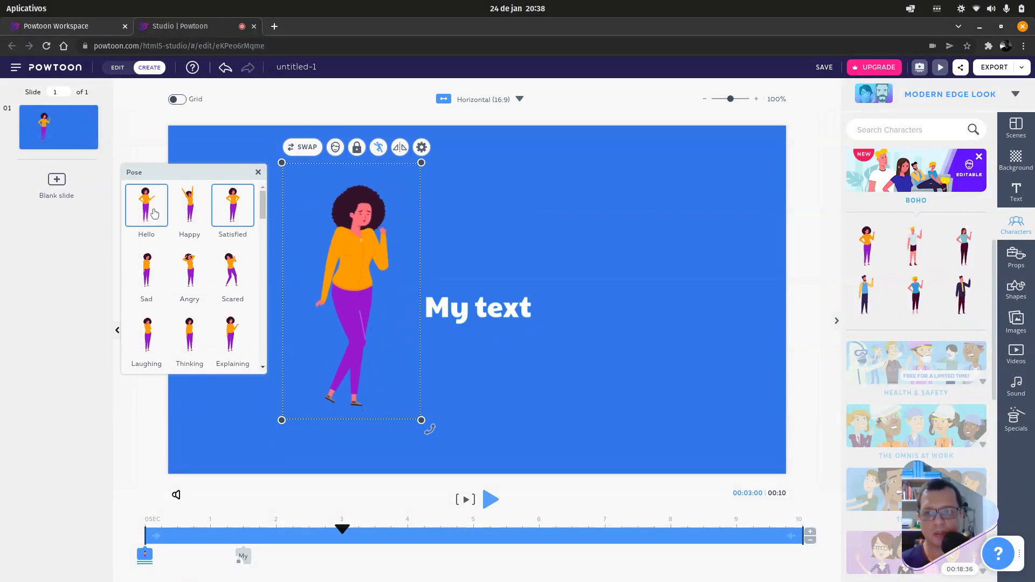
pyautogui.click(257, 173)
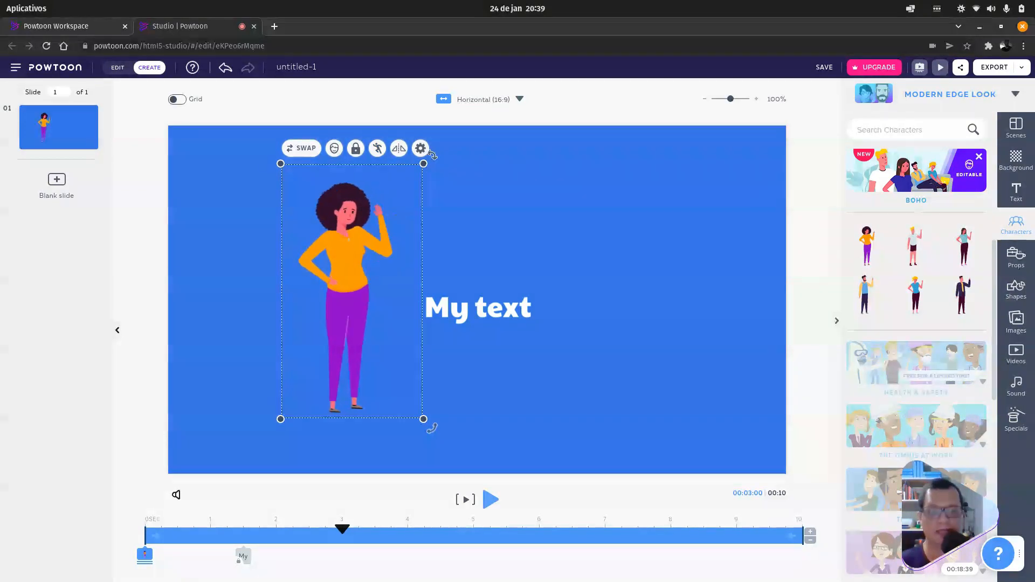
# - In the woman's outfit editor, try removing her mid-layer top and using the navy-and-white sports top as the base layer
pyautogui.click(334, 150)
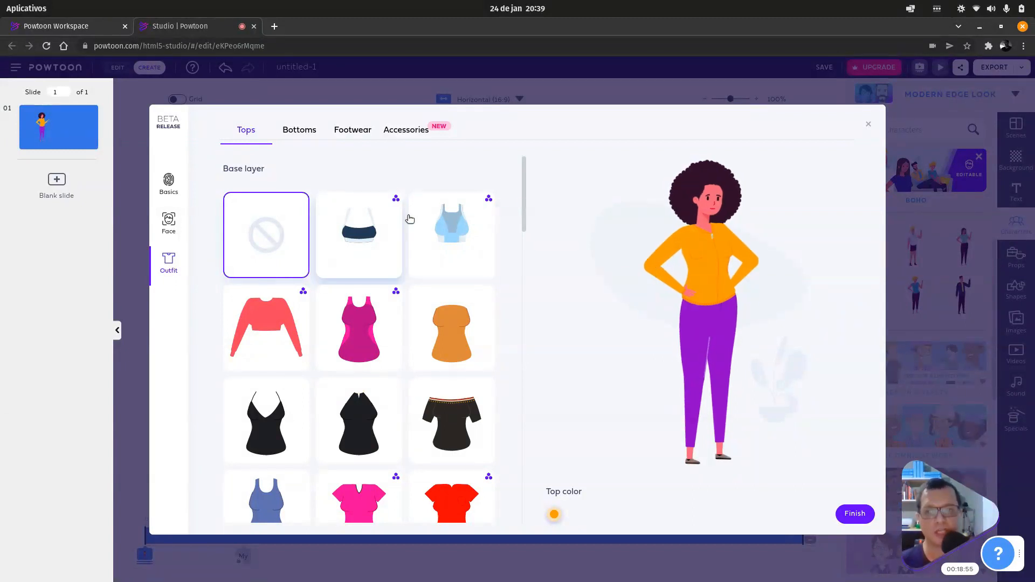
pyautogui.moveTo(523, 194); pyautogui.dragTo(512, 297)
pyautogui.scroll(-3, 485, 302)
pyautogui.click(243, 347)
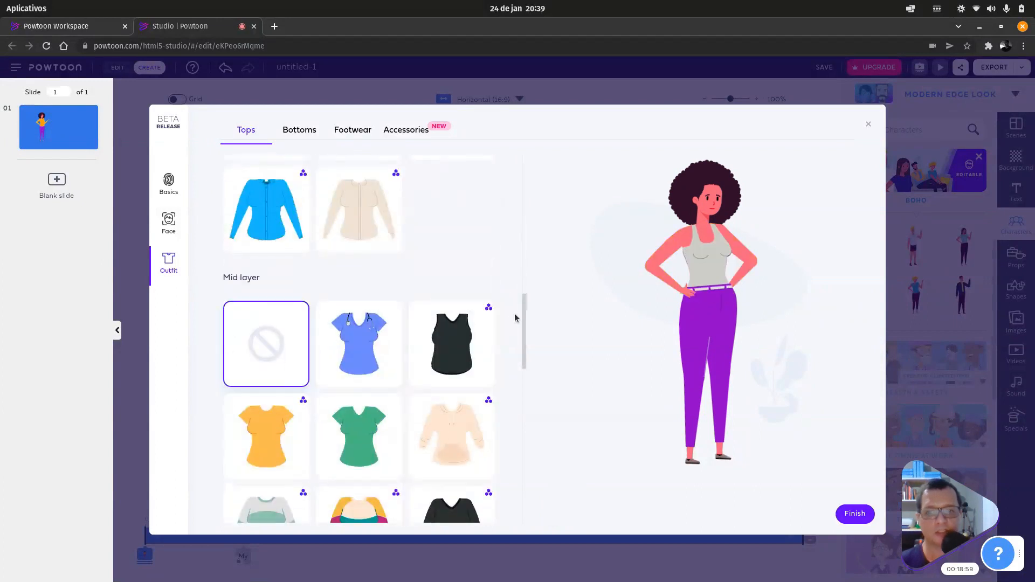
pyautogui.moveTo(526, 317); pyautogui.dragTo(506, 176)
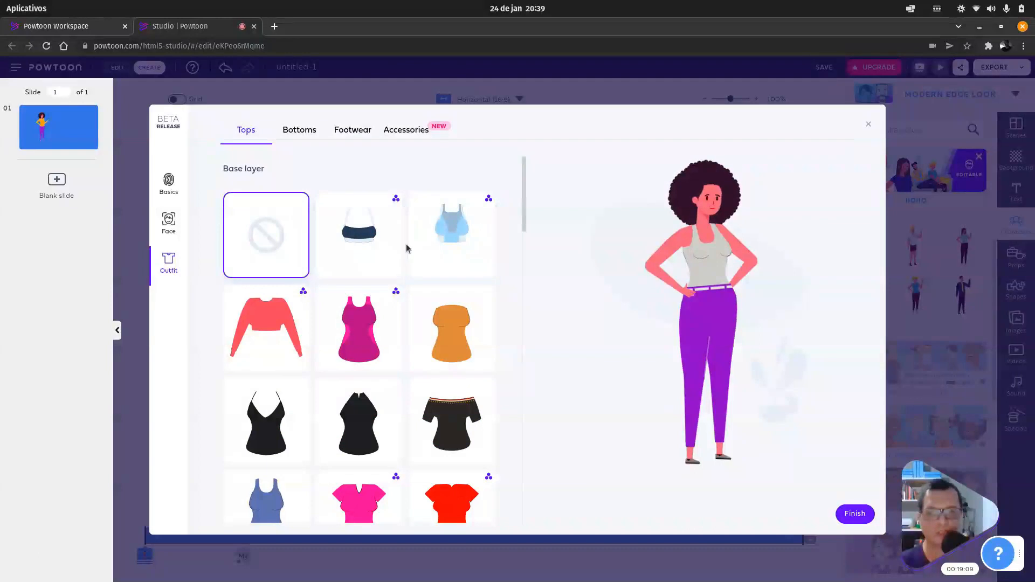
pyautogui.click(380, 256)
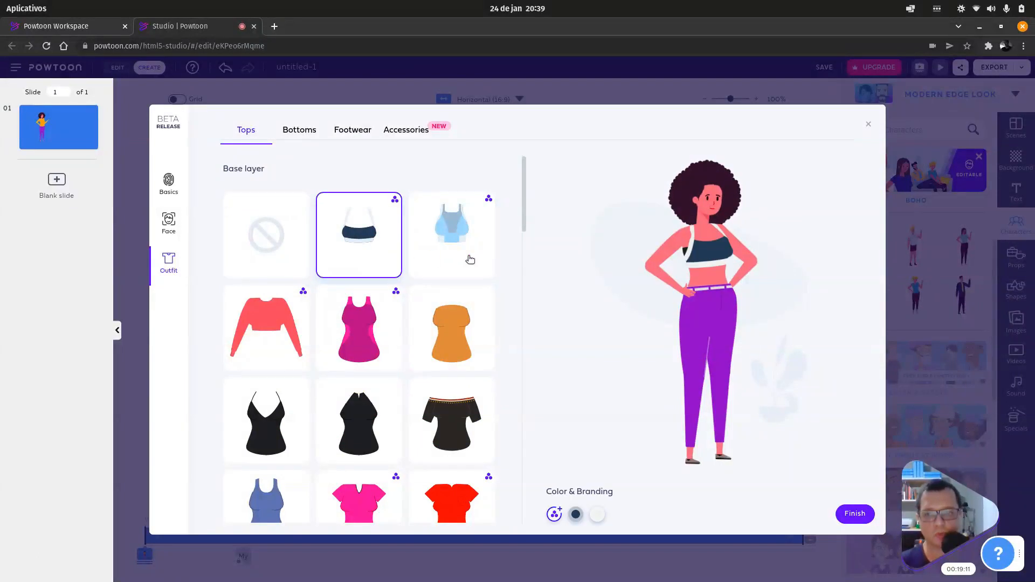
# - Try the green short-sleeved V-neck as the woman's mid layer and recolour it orange #FF6A0E
pyautogui.moveTo(526, 205); pyautogui.dragTo(500, 368)
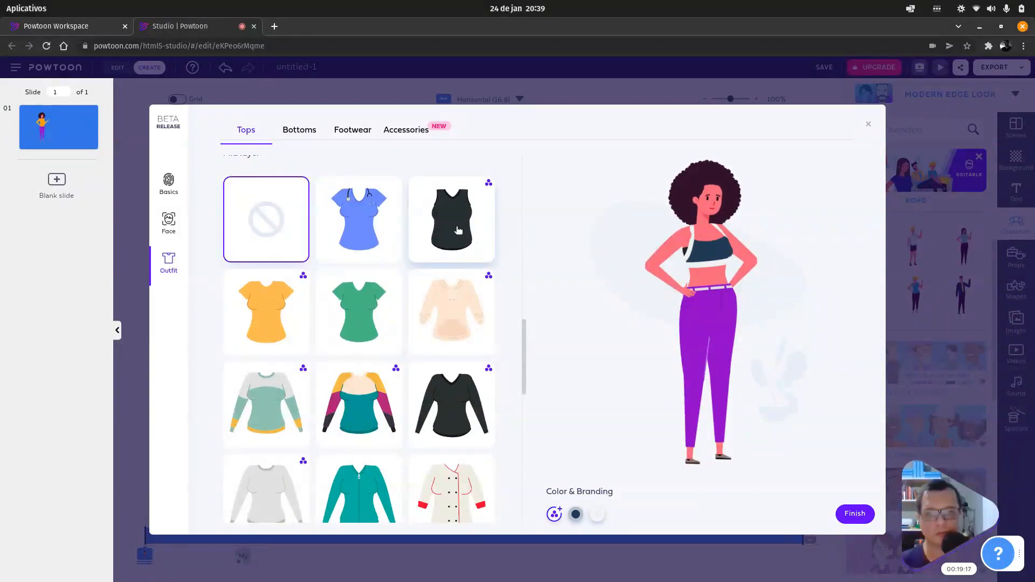
pyautogui.click(393, 297)
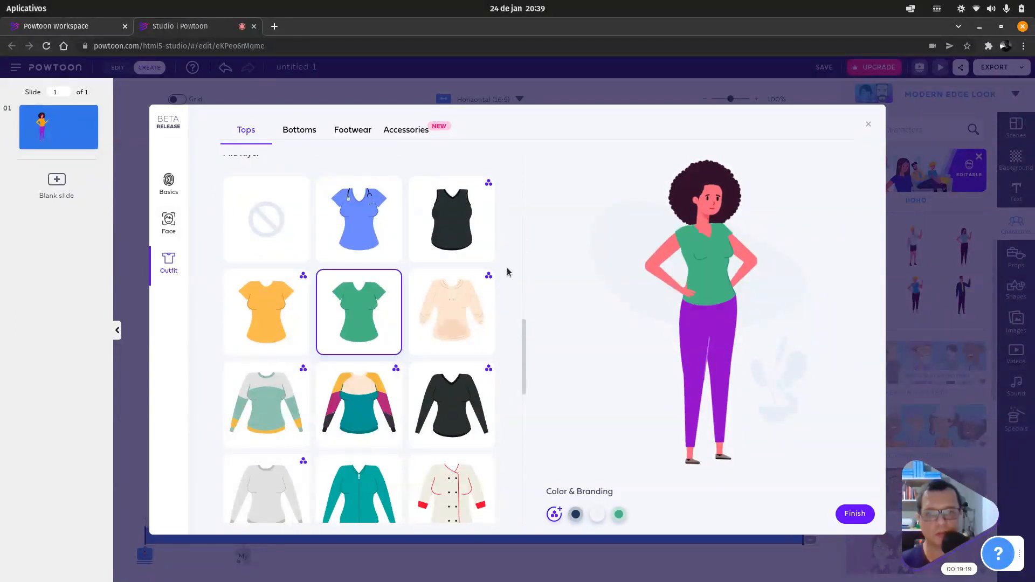
pyautogui.click(620, 515)
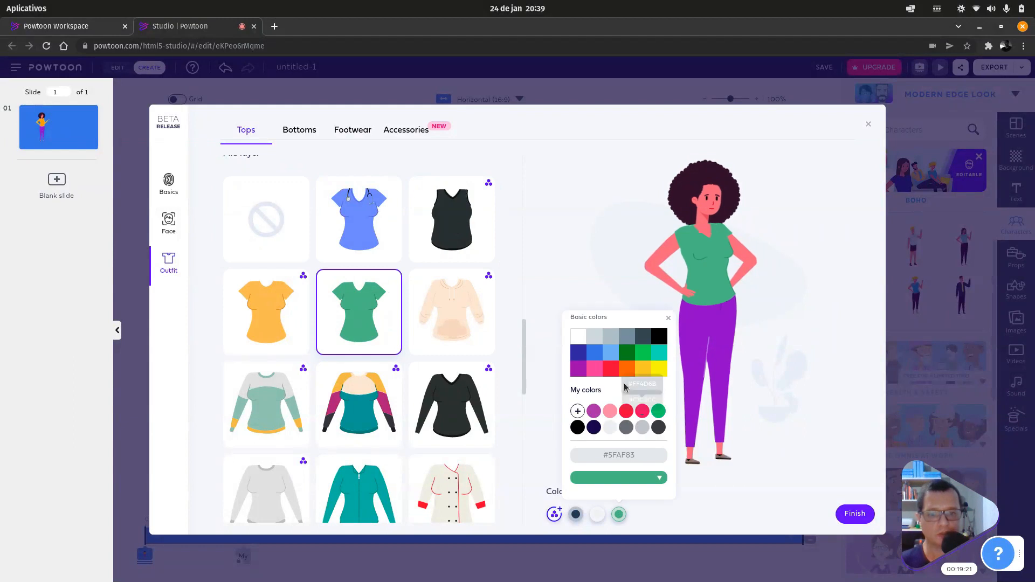
pyautogui.click(627, 369)
# - Try the blue denim jacket as the woman's outer layer
pyautogui.scroll(-7, 514, 418)
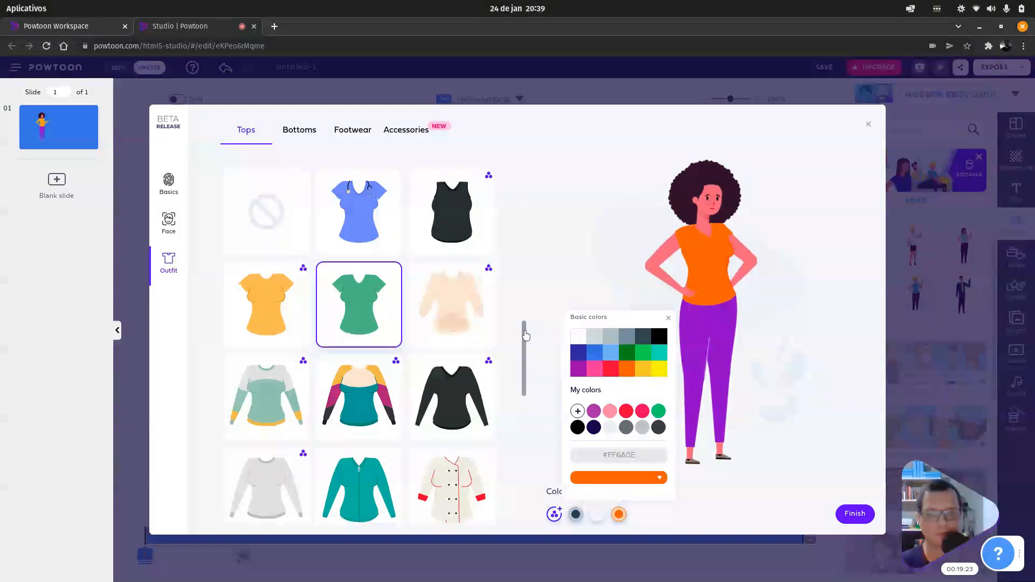
pyautogui.scroll(-2, 513, 418)
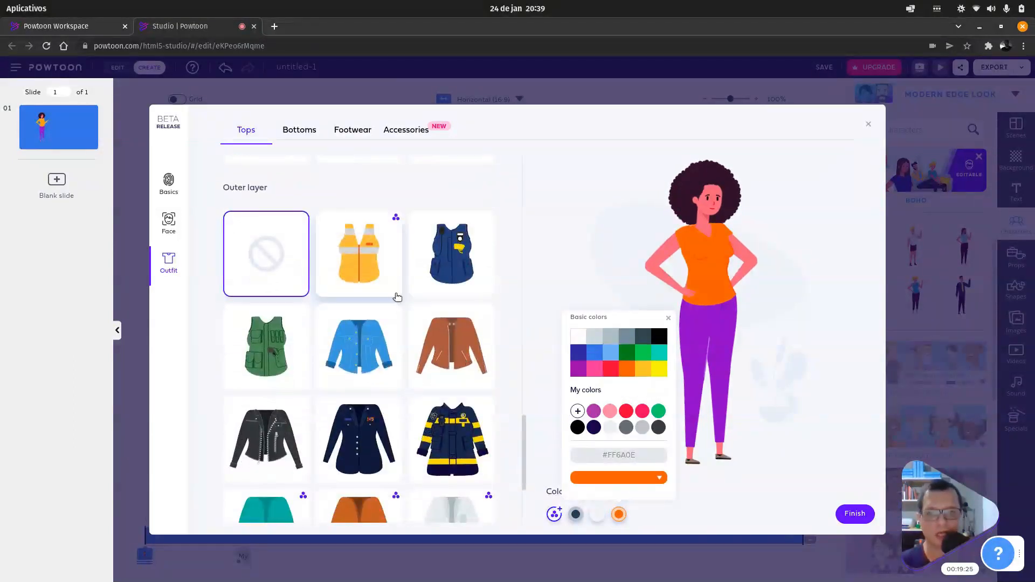
pyautogui.click(355, 373)
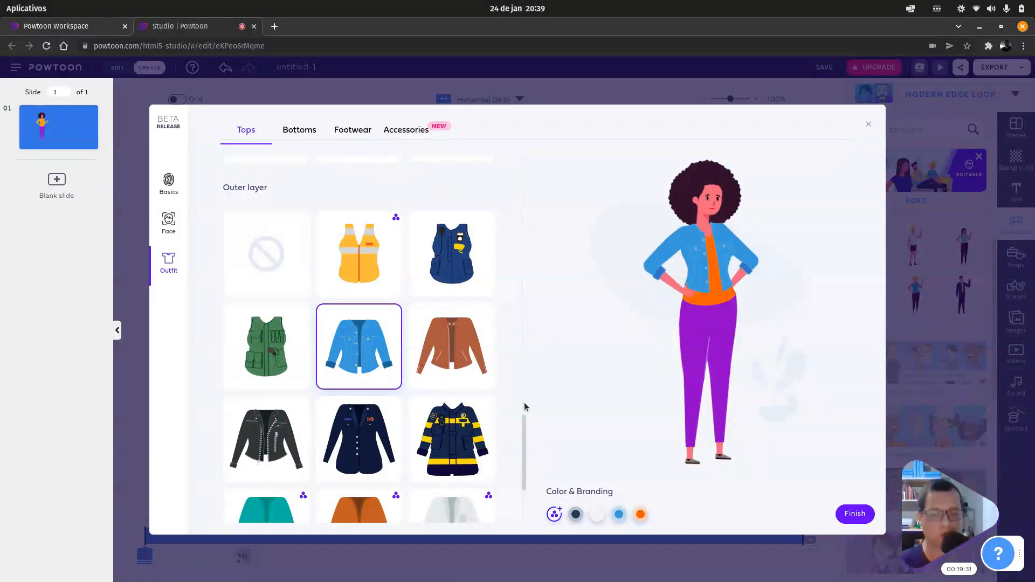
# - Try the light blue ripped jeans on the woman, recolouring them pink #FF94A6 and then green #00BE66
pyautogui.click(314, 134)
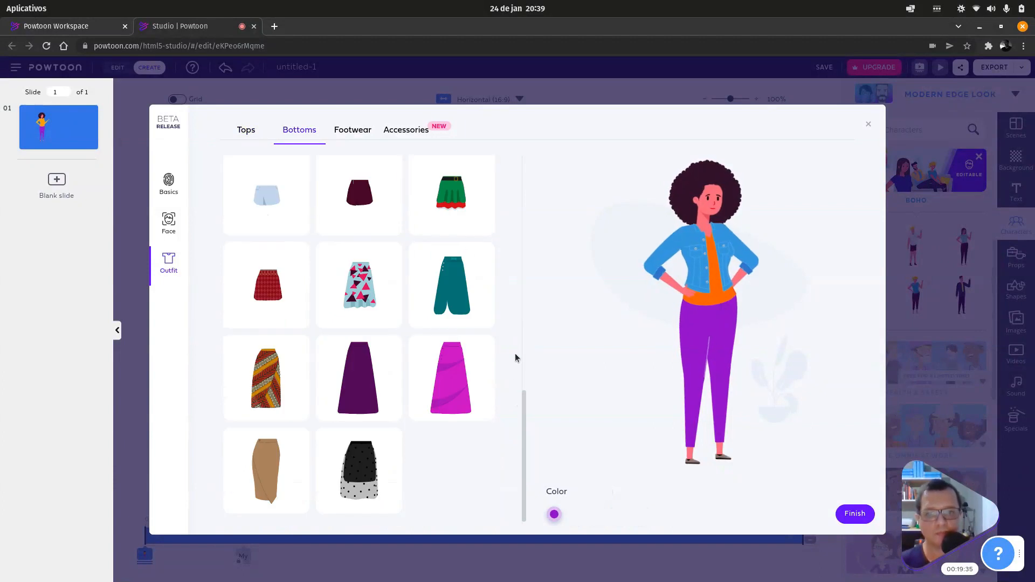
pyautogui.moveTo(526, 407); pyautogui.dragTo(508, 144)
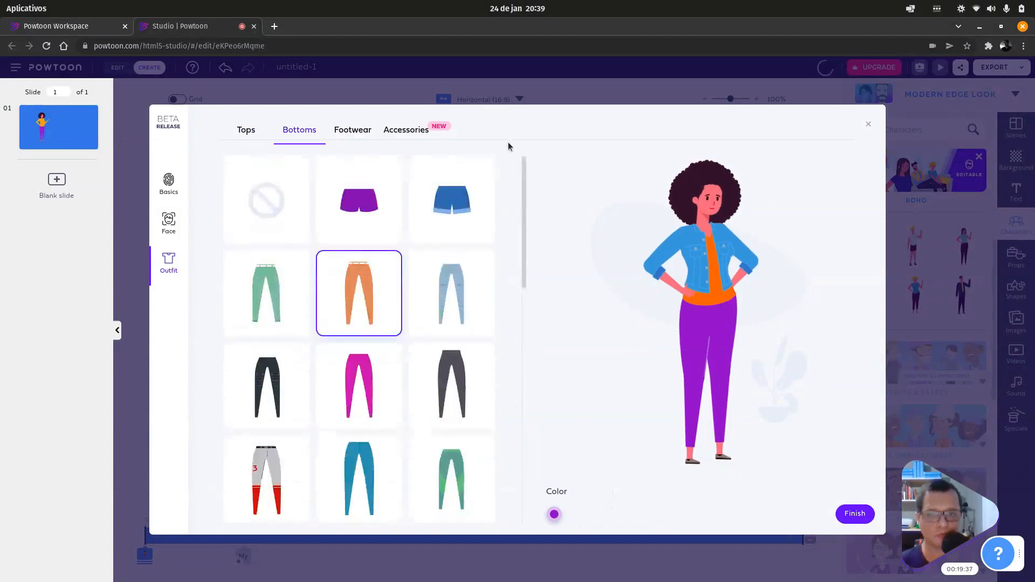
pyautogui.click(458, 292)
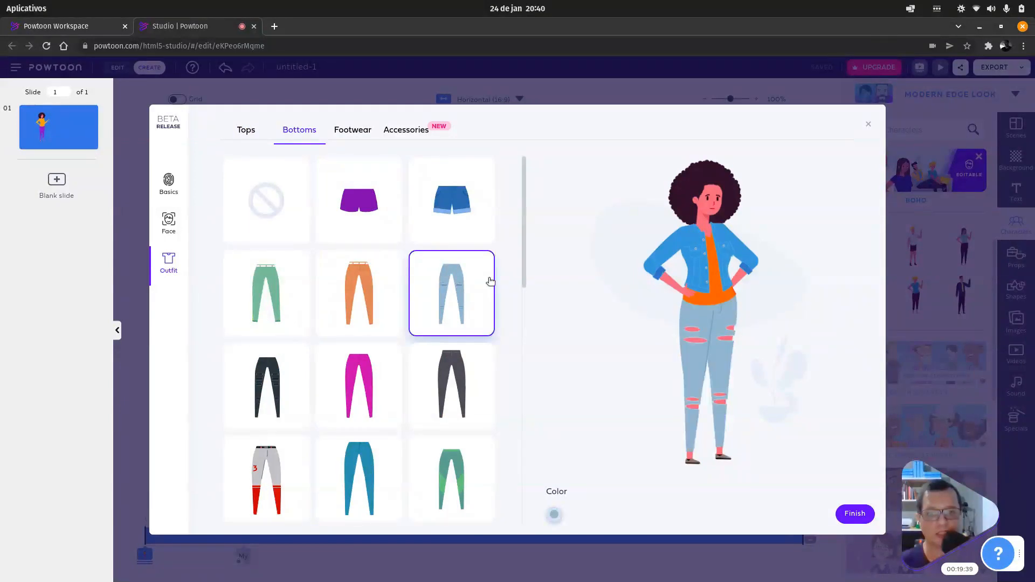
pyautogui.click(555, 515)
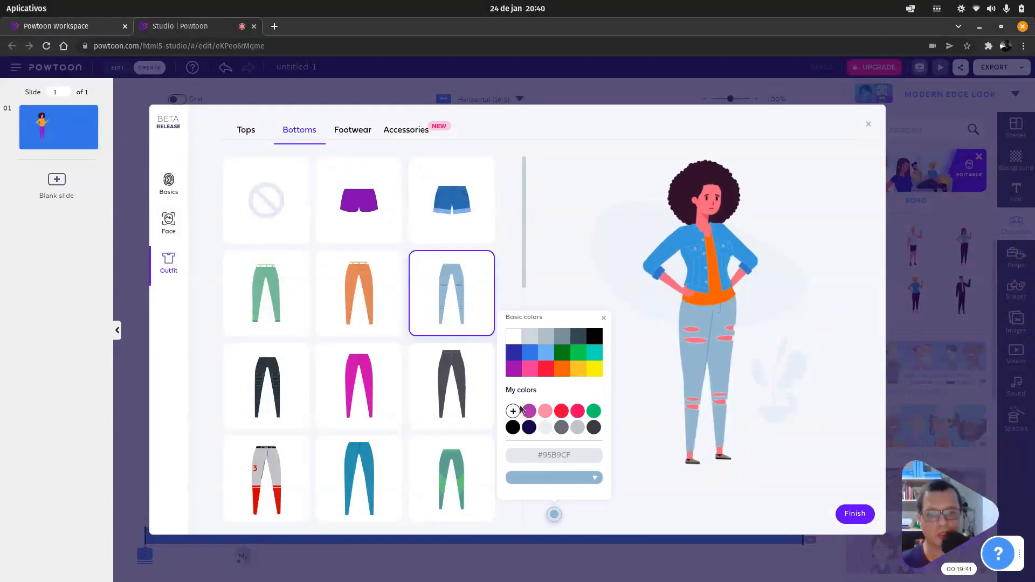
pyautogui.click(546, 411)
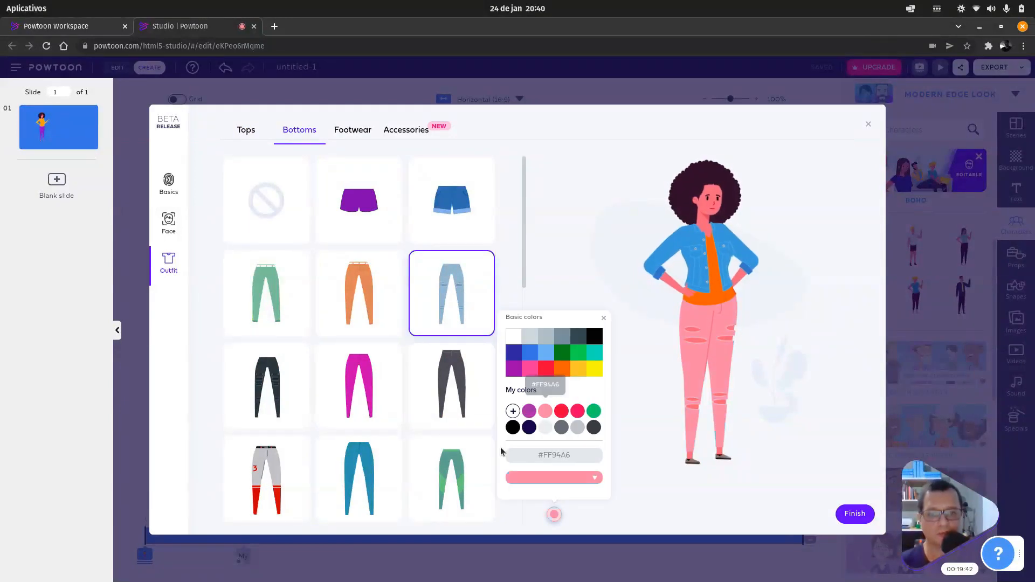
pyautogui.click(593, 412)
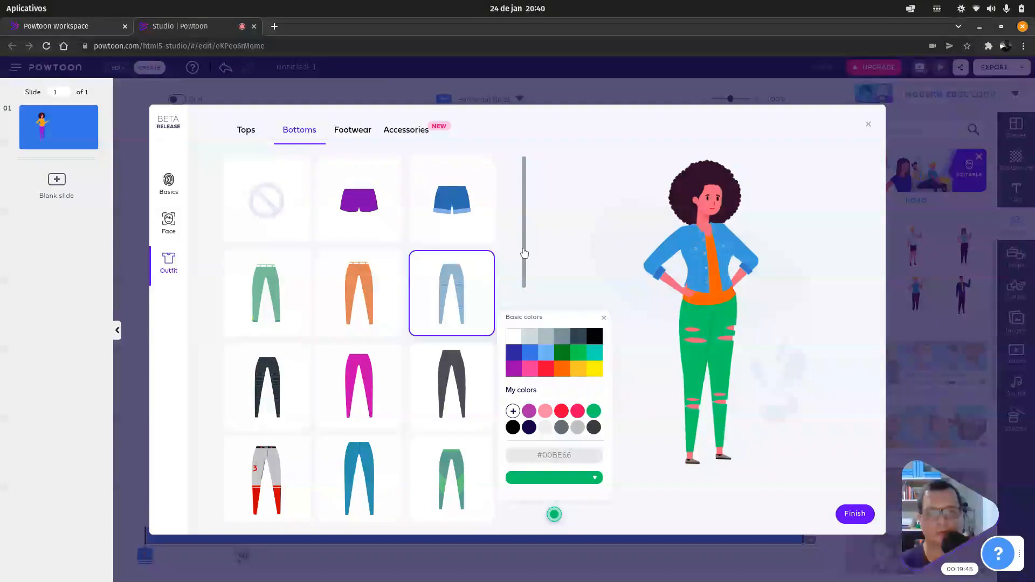
# - Look through the other bottoms and the footwear available for the woman
pyautogui.scroll(-2, 526, 258)
pyautogui.scroll(2, 525, 273)
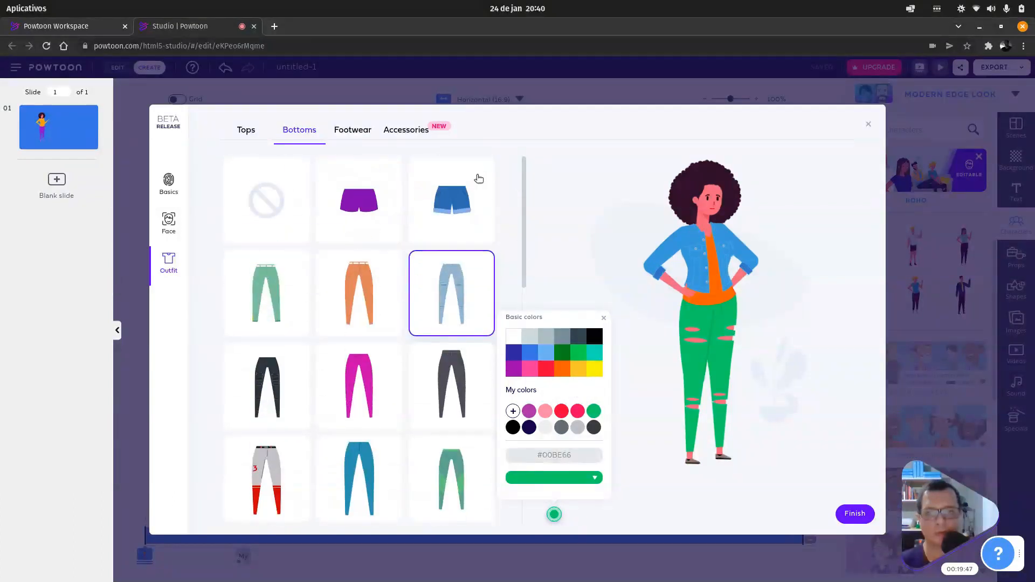
pyautogui.click(358, 132)
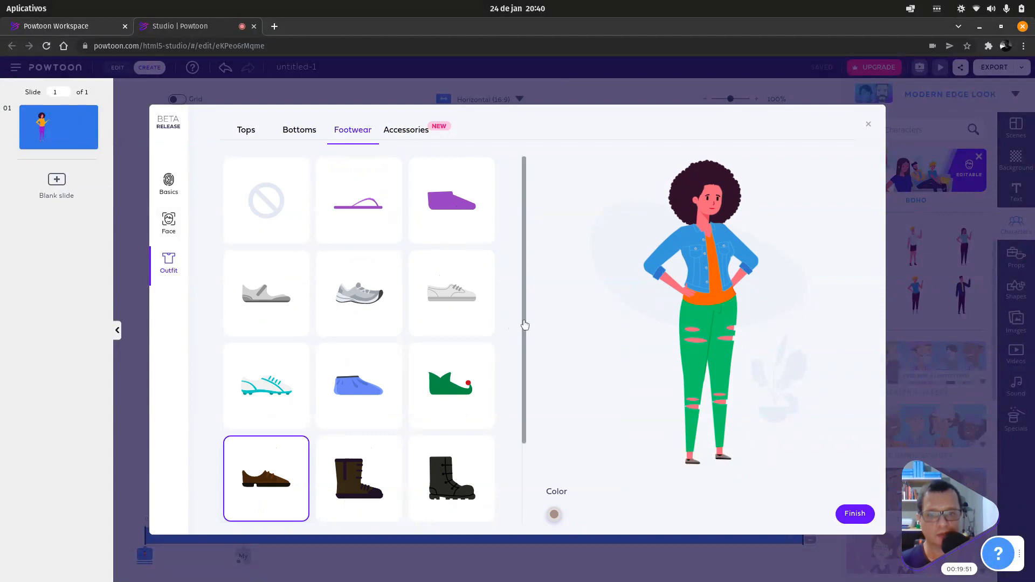
pyautogui.scroll(-2, 525, 394)
pyautogui.scroll(-1, 521, 415)
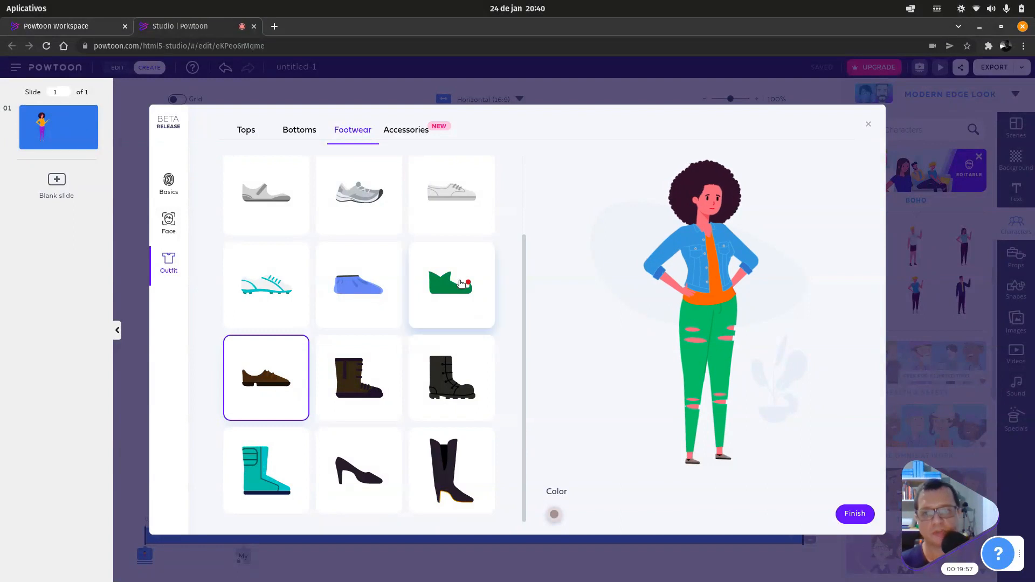
# - View the Face and Basics sections of the character builder, return to Outfit, and close the builder without applying the outfit changes
pyautogui.click(169, 219)
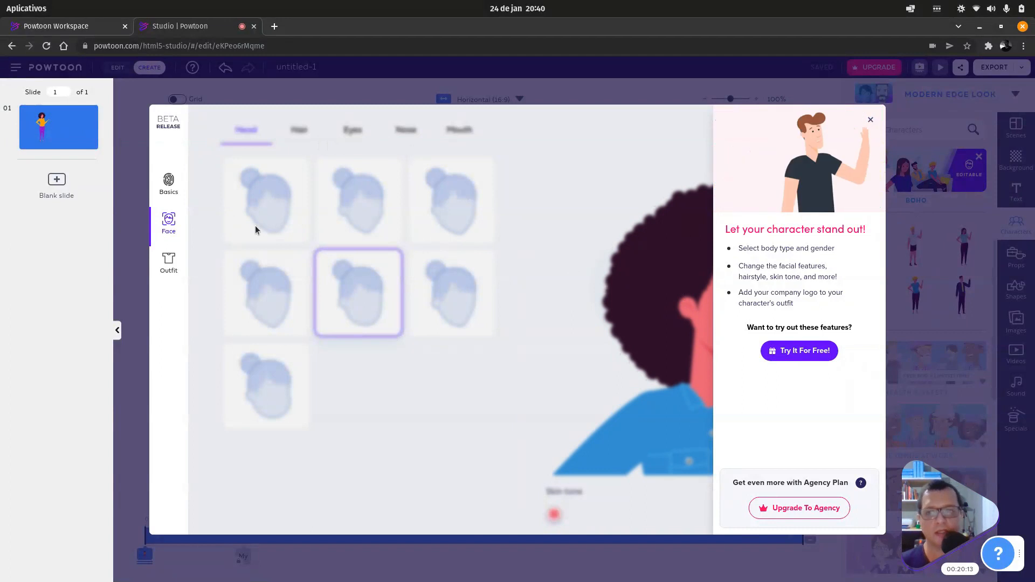
pyautogui.click(171, 183)
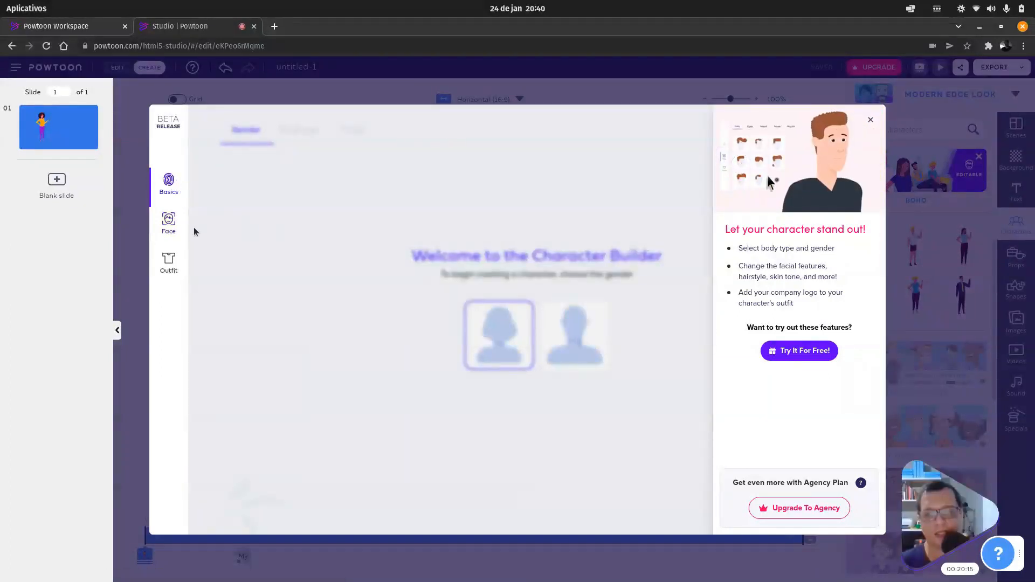
pyautogui.click(169, 262)
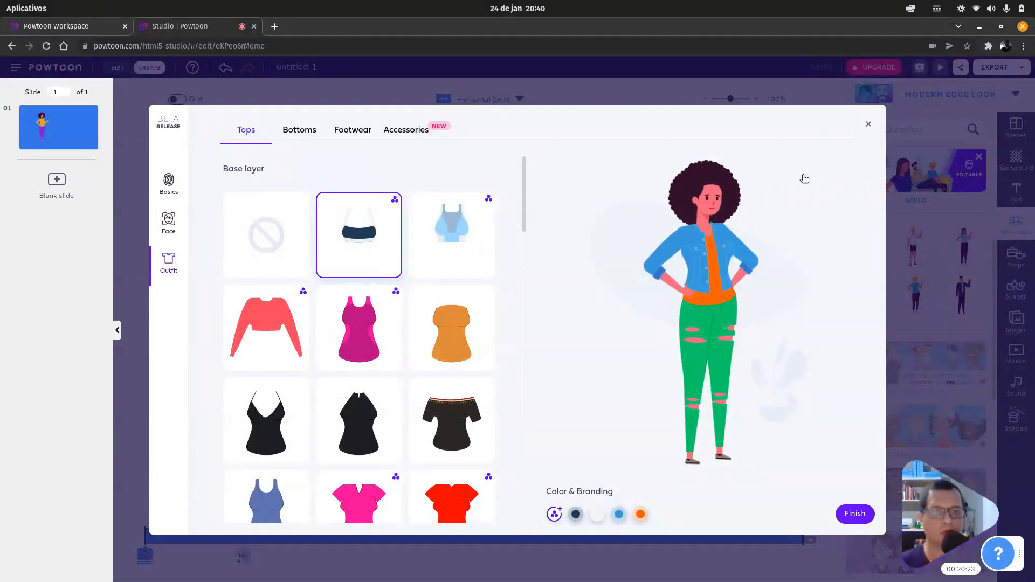
pyautogui.click(866, 126)
# - Move the woman slightly down and to the left on the slide
pyautogui.moveTo(344, 228); pyautogui.dragTo(324, 238)
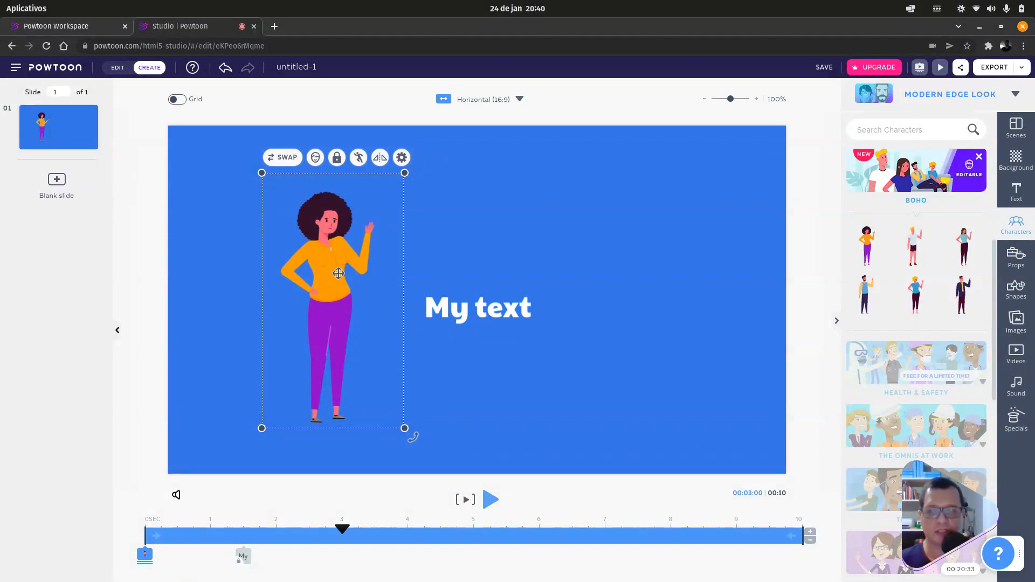
pyautogui.moveTo(322, 276); pyautogui.dragTo(327, 263)
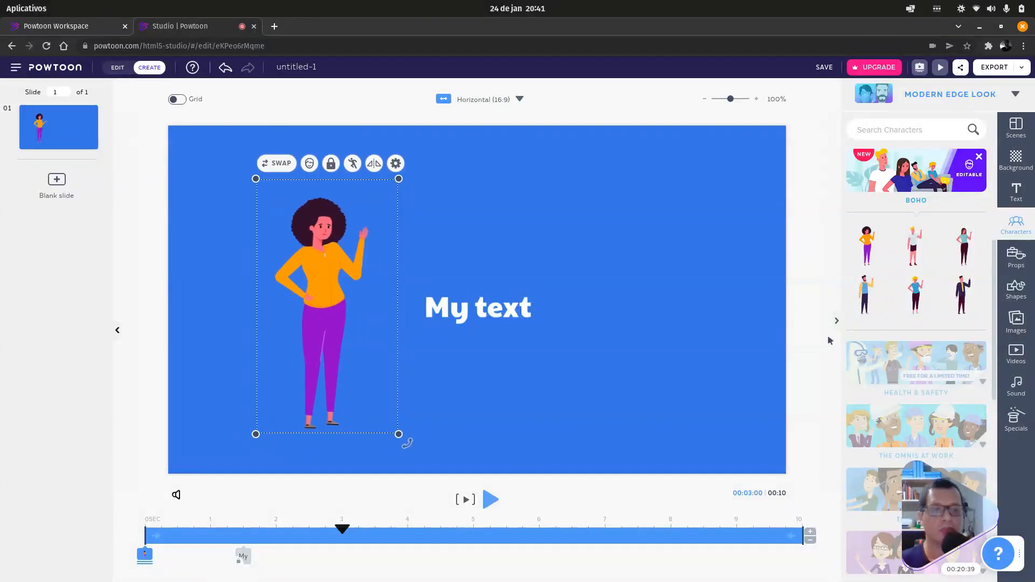
# - Examine the Props, Shapes, Images, Videos, Sound and Specials libraries to see which categories of content each offers
pyautogui.click(1017, 258)
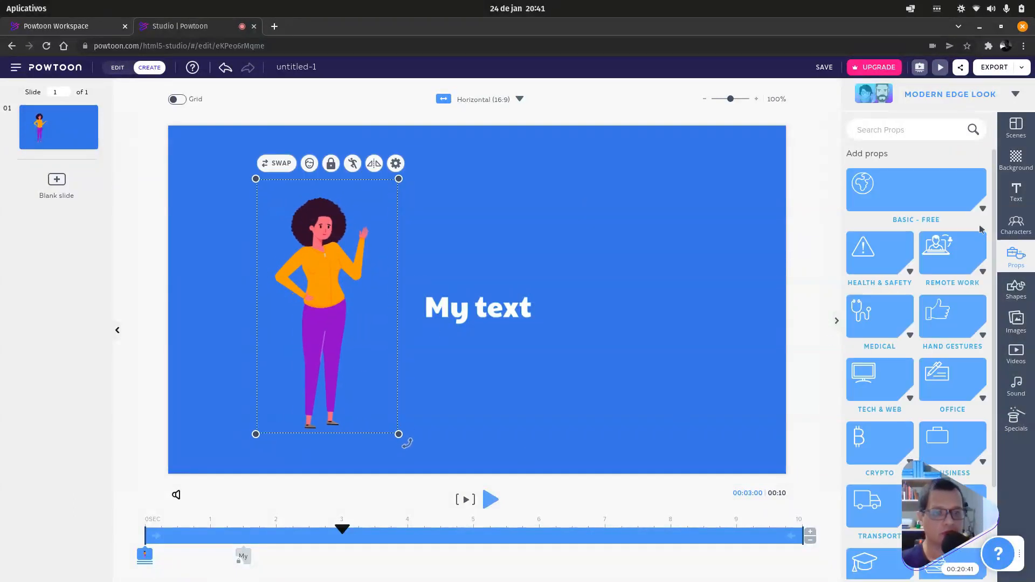
pyautogui.moveTo(994, 188)
pyautogui.mouseDown()
pyautogui.moveTo(977, 344)
pyautogui.moveTo(987, 203)
pyautogui.moveTo(979, 182)
pyautogui.mouseUp()
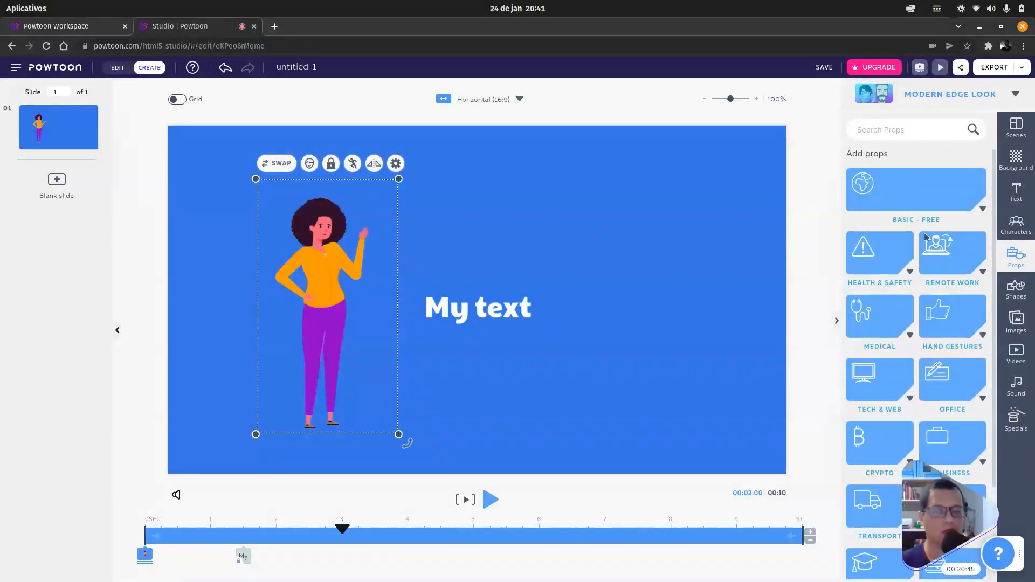
pyautogui.click(1017, 302)
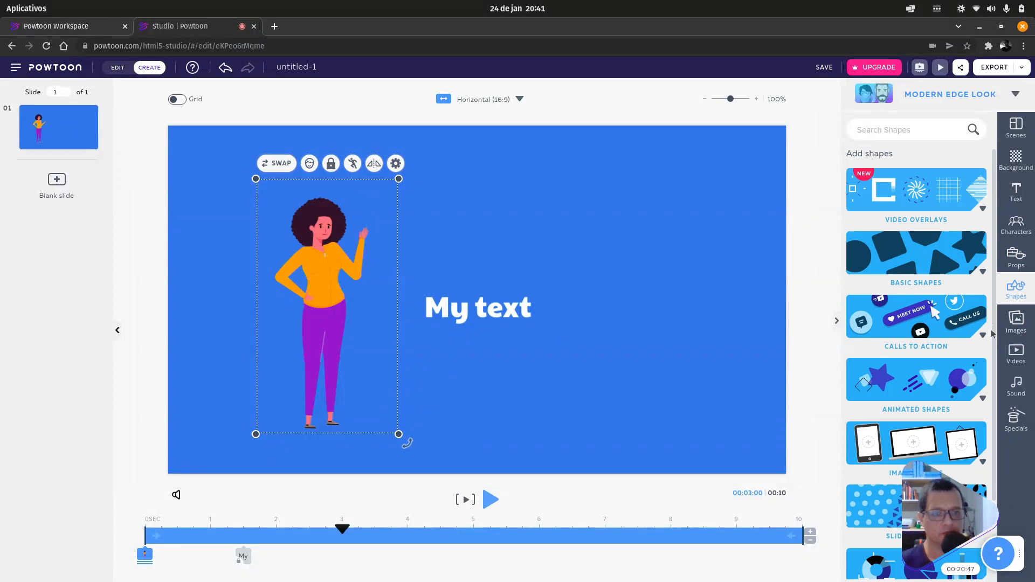
pyautogui.click(1017, 322)
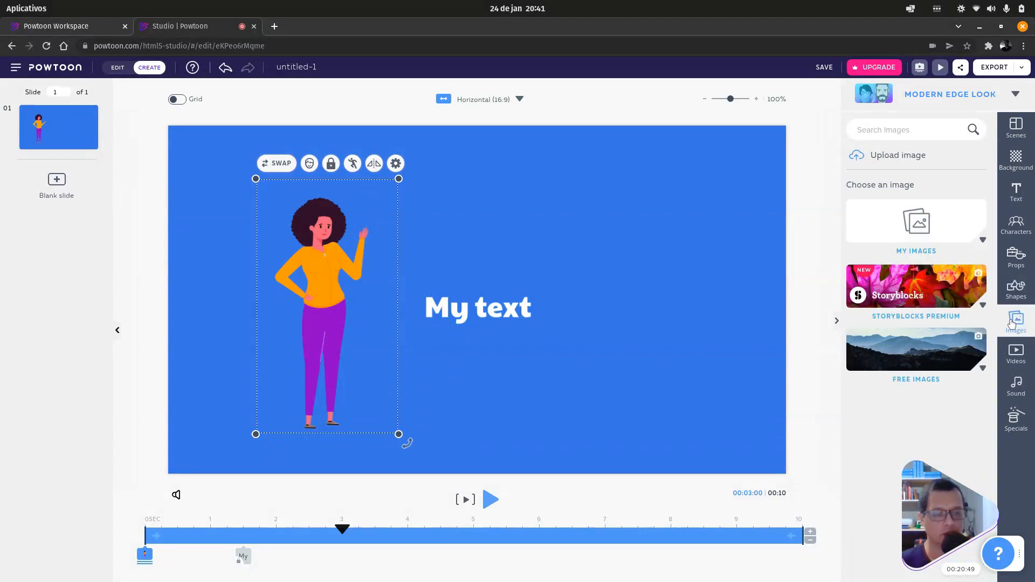
pyautogui.click(1015, 351)
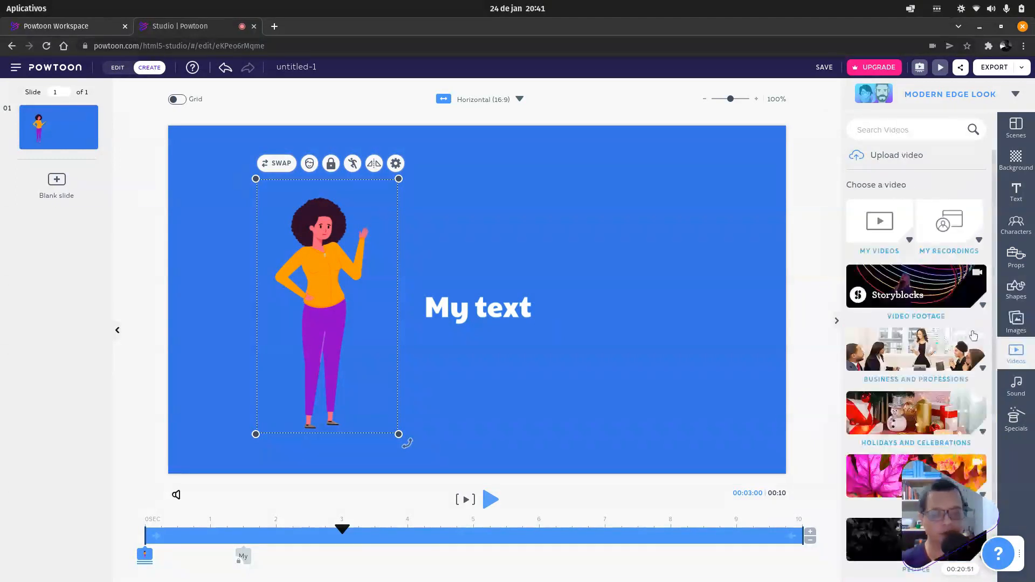
pyautogui.click(1018, 386)
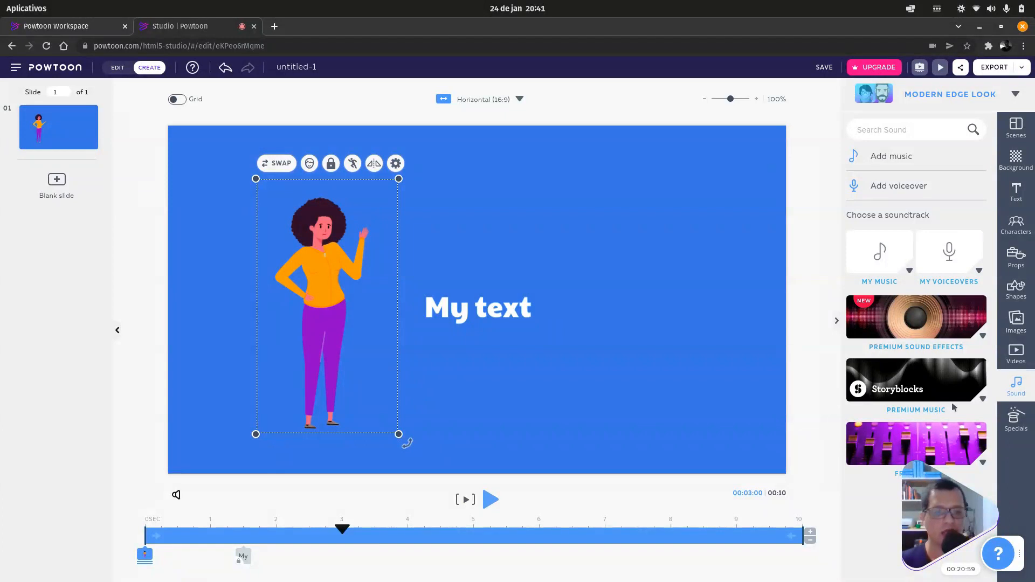
pyautogui.click(1016, 420)
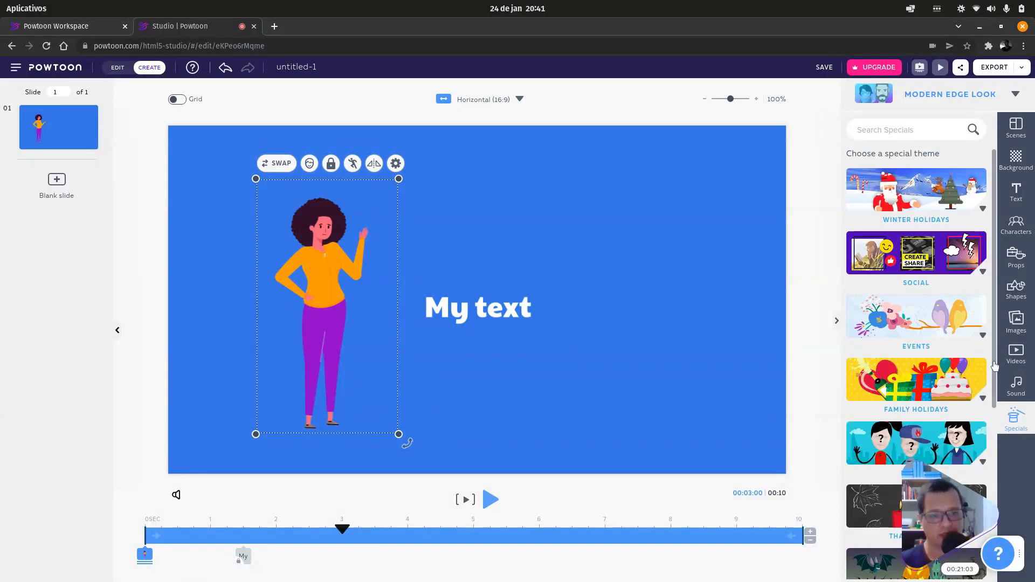
pyautogui.scroll(-3, 974, 427)
pyautogui.scroll(-2, 974, 427)
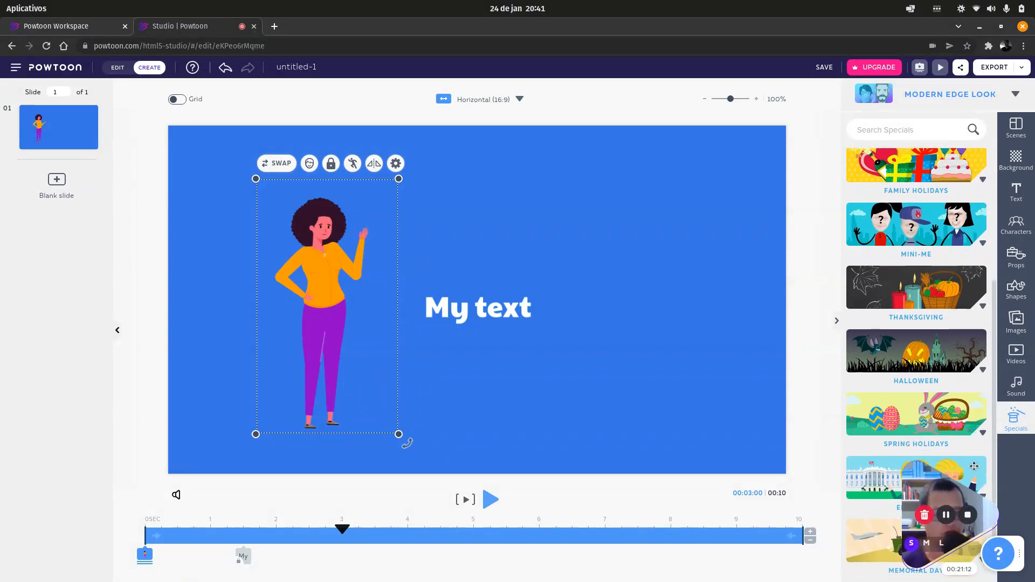
pyautogui.scroll(5, 982, 198)
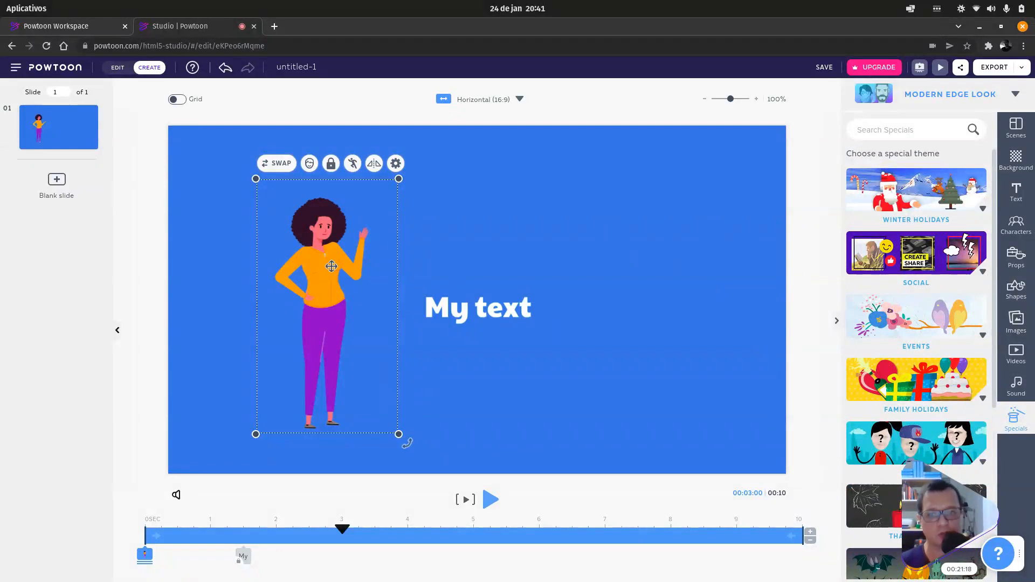
# - Enlarge the woman until her lower legs extend past the slide's bottom edge, and move the "My text" title up and slightly right
pyautogui.moveTo(350, 211); pyautogui.dragTo(348, 210)
pyautogui.moveTo(254, 182); pyautogui.dragTo(208, 139)
pyautogui.moveTo(320, 229); pyautogui.dragTo(313, 359)
pyautogui.moveTo(390, 255); pyautogui.dragTo(423, 214)
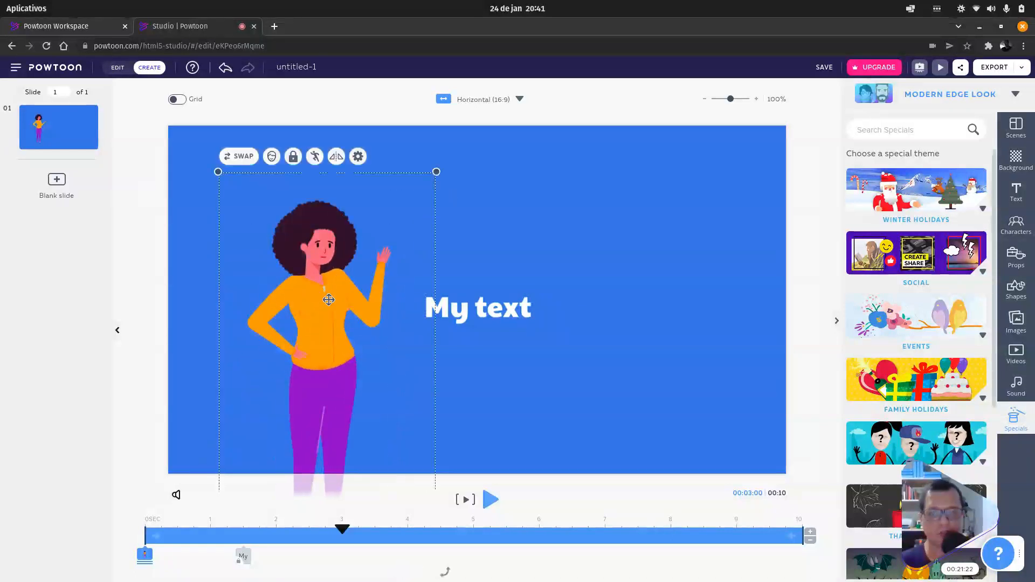
pyautogui.moveTo(328, 299); pyautogui.dragTo(335, 278)
pyautogui.click(483, 313)
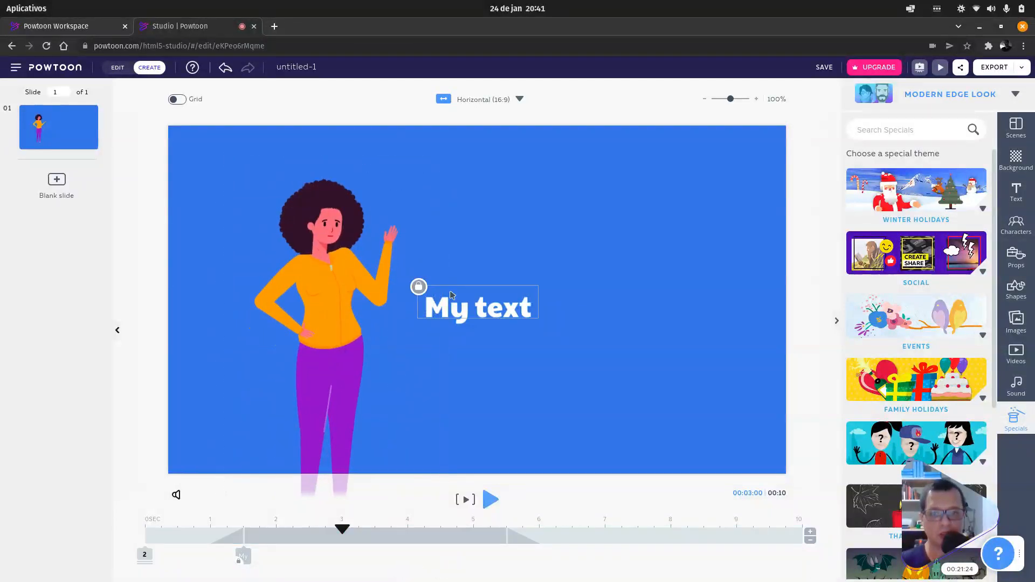
pyautogui.moveTo(493, 316); pyautogui.dragTo(509, 266)
# - Show the alignment grid, enlarge the woman further and position her in the left half of the slide, cropped at the thighs
pyautogui.click(177, 99)
pyautogui.click(324, 281)
pyautogui.moveTo(325, 281); pyautogui.dragTo(319, 331)
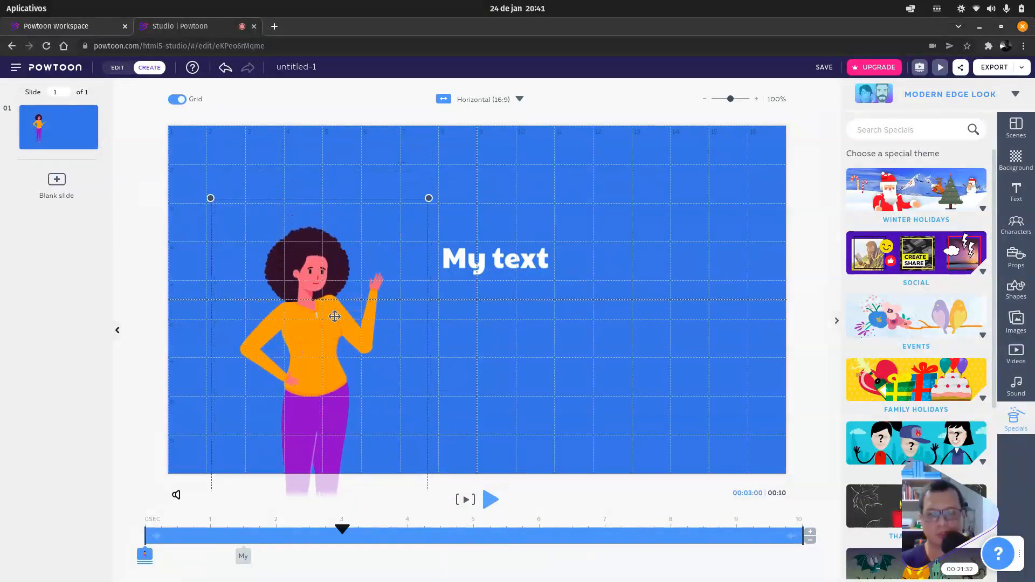
pyautogui.moveTo(431, 197); pyautogui.dragTo(552, 88)
pyautogui.moveTo(365, 255); pyautogui.dragTo(362, 316)
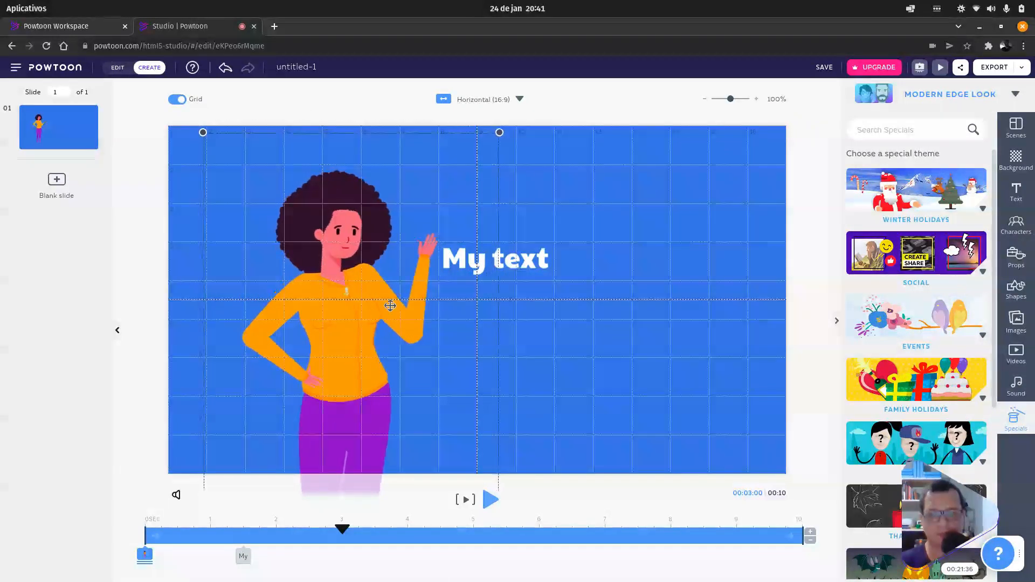
# - Move the "My text" title further right, clear of the woman's raised hand, and hide the alignment grid
pyautogui.click(525, 263)
pyautogui.moveTo(525, 262); pyautogui.dragTo(570, 271)
pyautogui.click(177, 100)
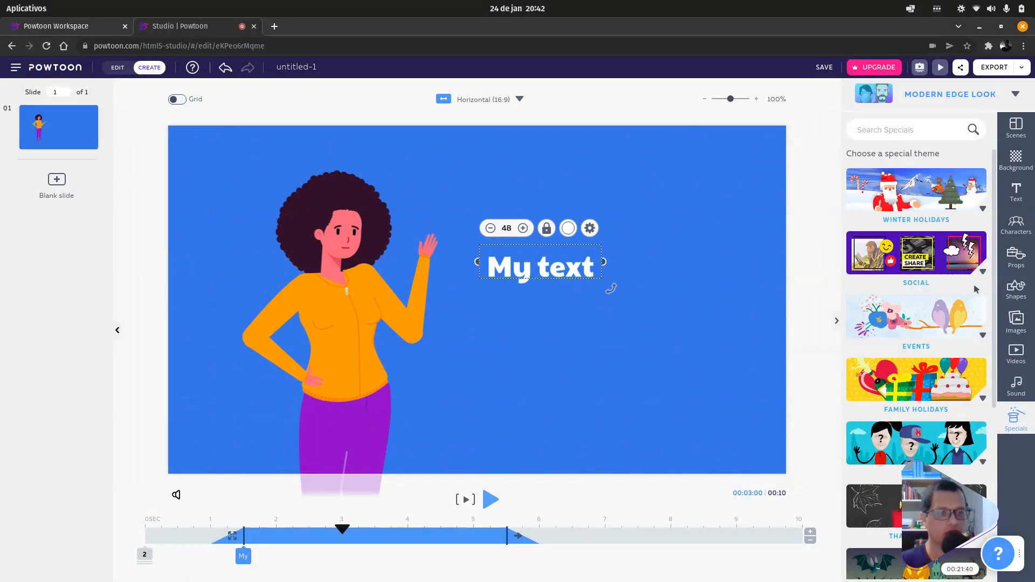
# - Search the props library for "balloon" and look through the matching items
pyautogui.click(1008, 259)
pyautogui.click(899, 133)
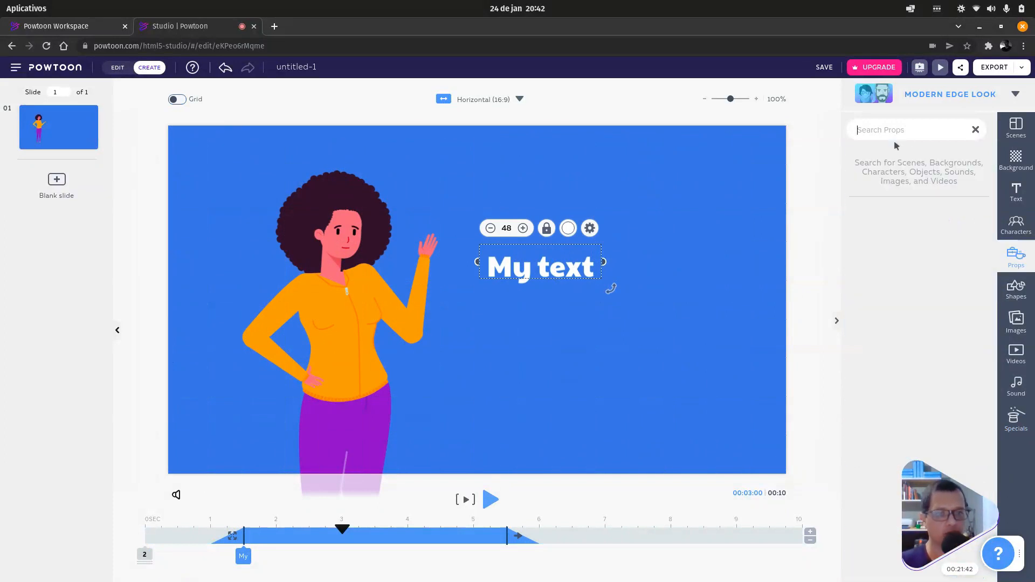
pyautogui.write('ba')
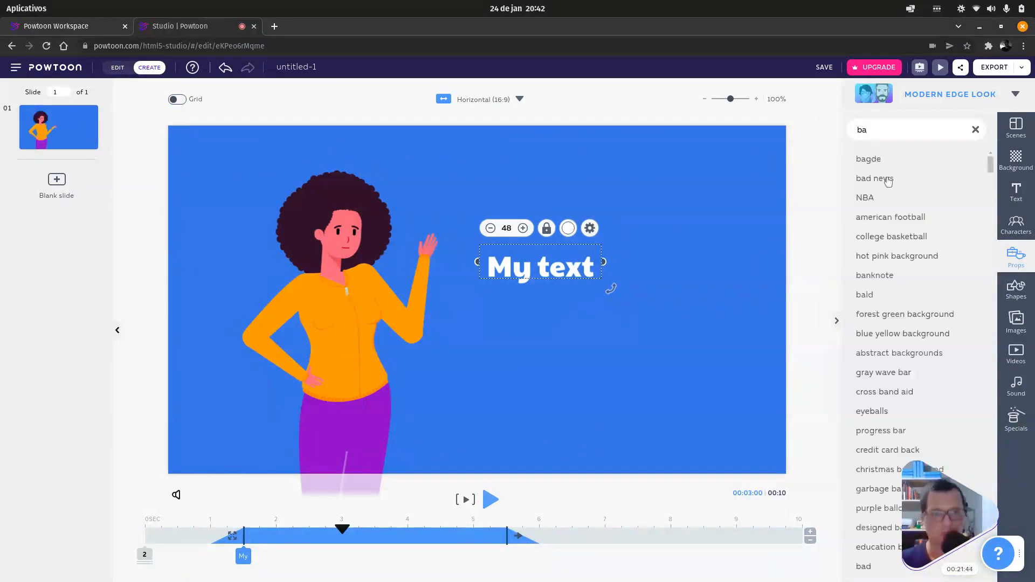
pyautogui.write('lloo')
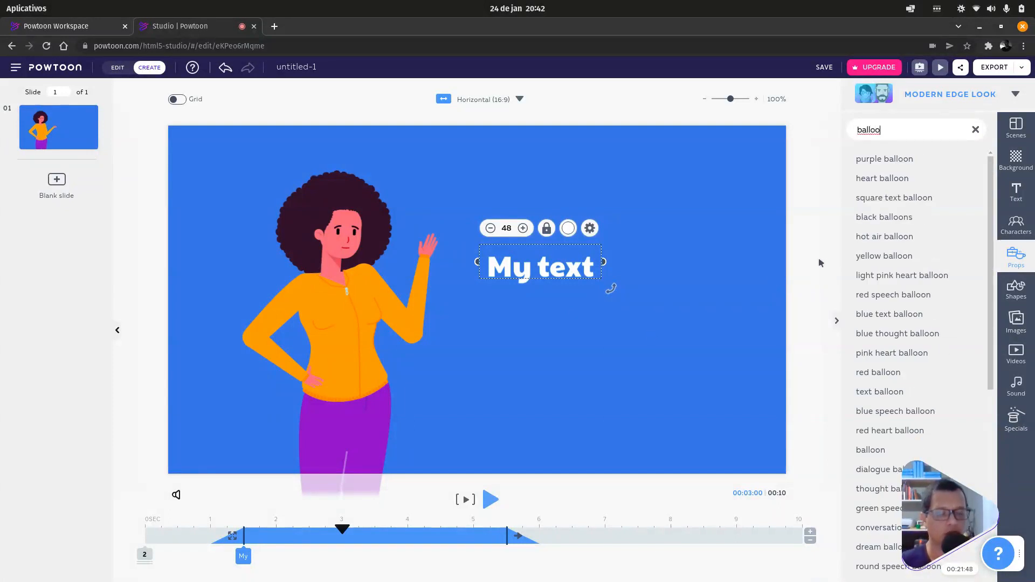
pyautogui.write('n')
pyautogui.press('Return')
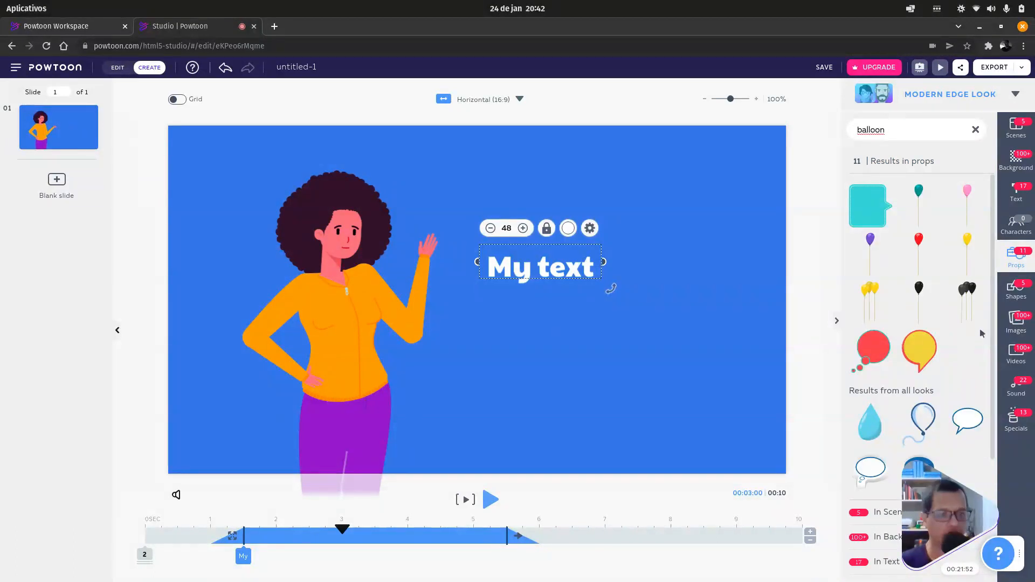
pyautogui.scroll(-3, 986, 356)
pyautogui.moveTo(991, 394); pyautogui.dragTo(999, 272)
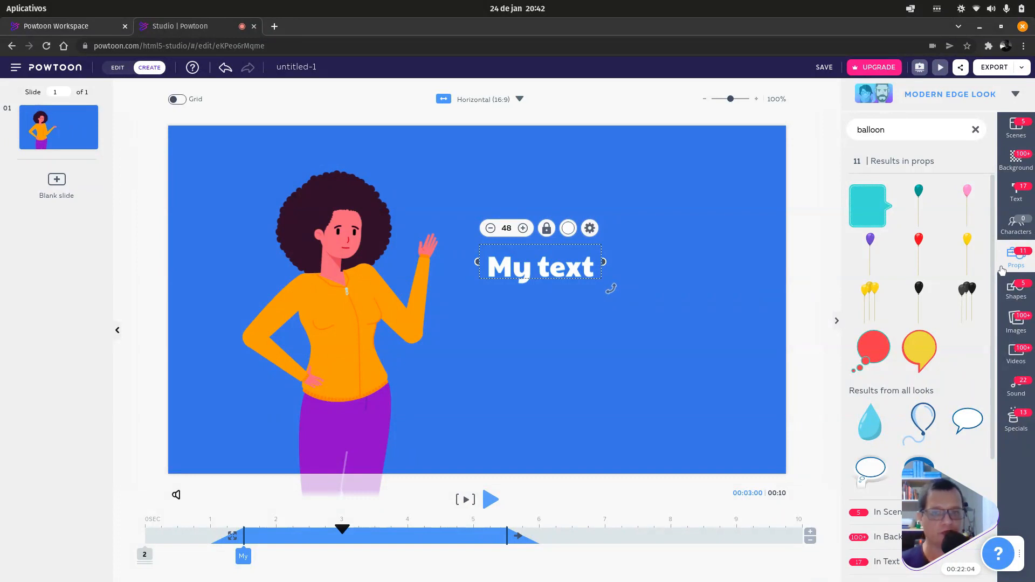
# - Add the turquoise square speech balloon, rotate it so its tail points down, enlarge it and place it over the "My text" title
pyautogui.click(866, 206)
pyautogui.moveTo(461, 281); pyautogui.dragTo(681, 296)
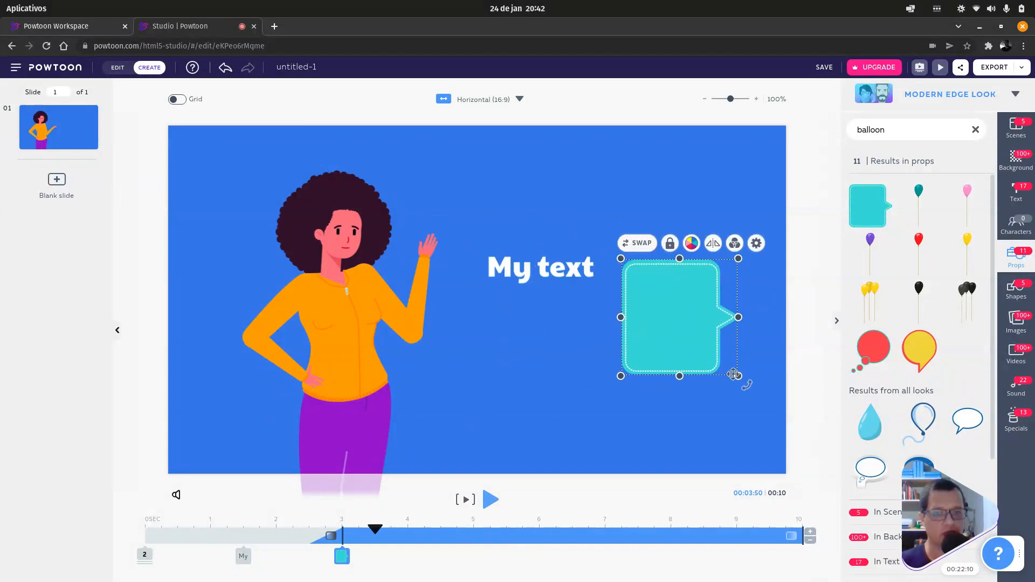
pyautogui.moveTo(739, 376); pyautogui.dragTo(633, 365)
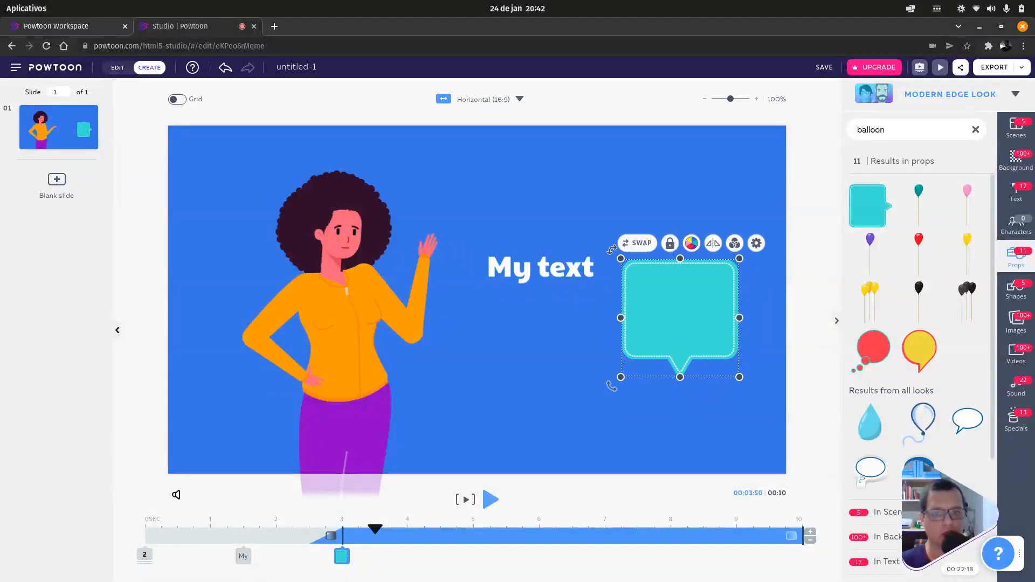
pyautogui.moveTo(620, 260); pyautogui.dragTo(582, 220)
pyautogui.moveTo(669, 280); pyautogui.dragTo(642, 278)
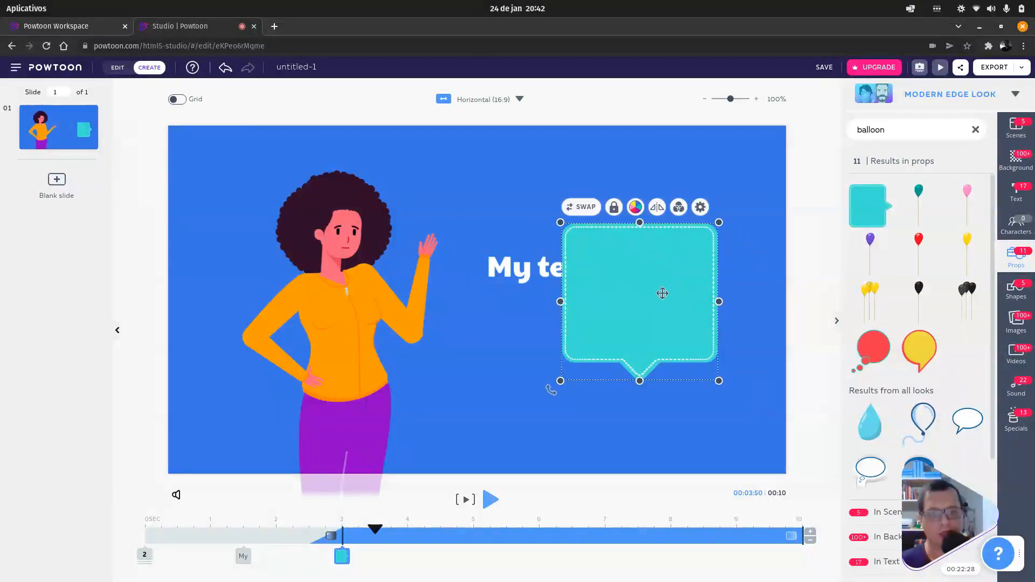
pyautogui.moveTo(643, 286); pyautogui.dragTo(614, 274)
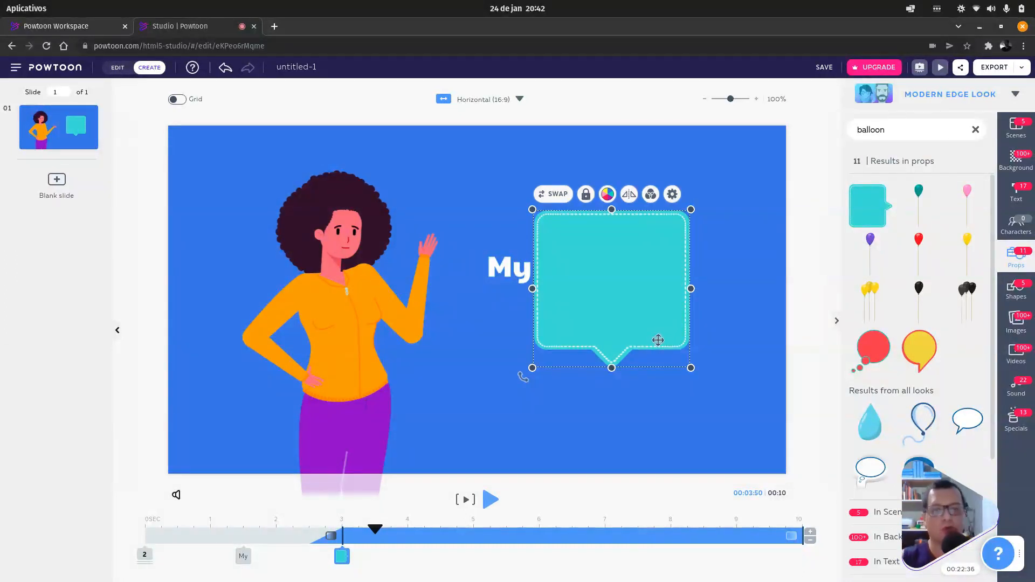
pyautogui.moveTo(605, 305); pyautogui.dragTo(604, 279)
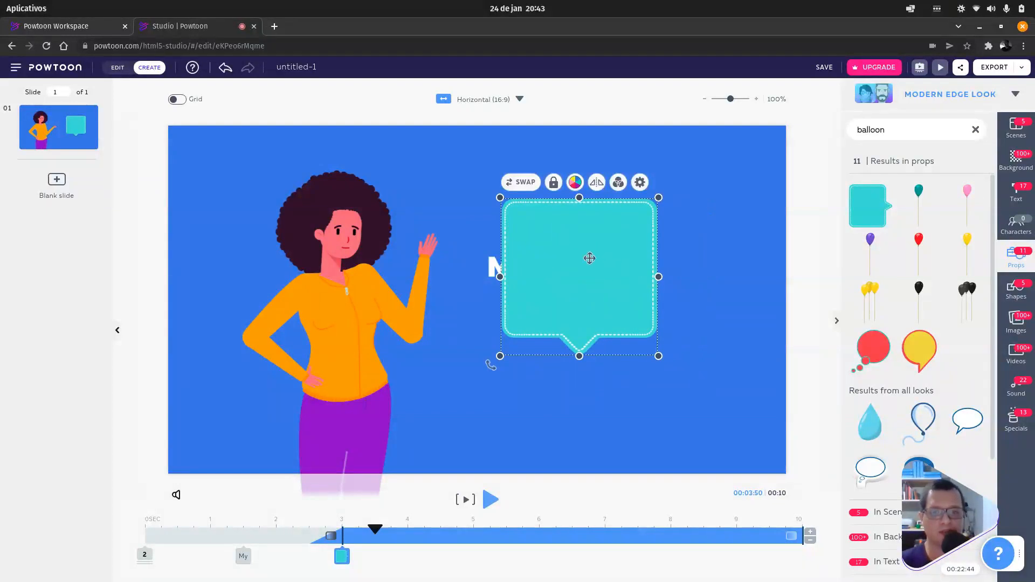
# - Send the speech balloon backwards behind the "My text" title and shift it left to centre it around the text
pyautogui.rightClick(579, 260)
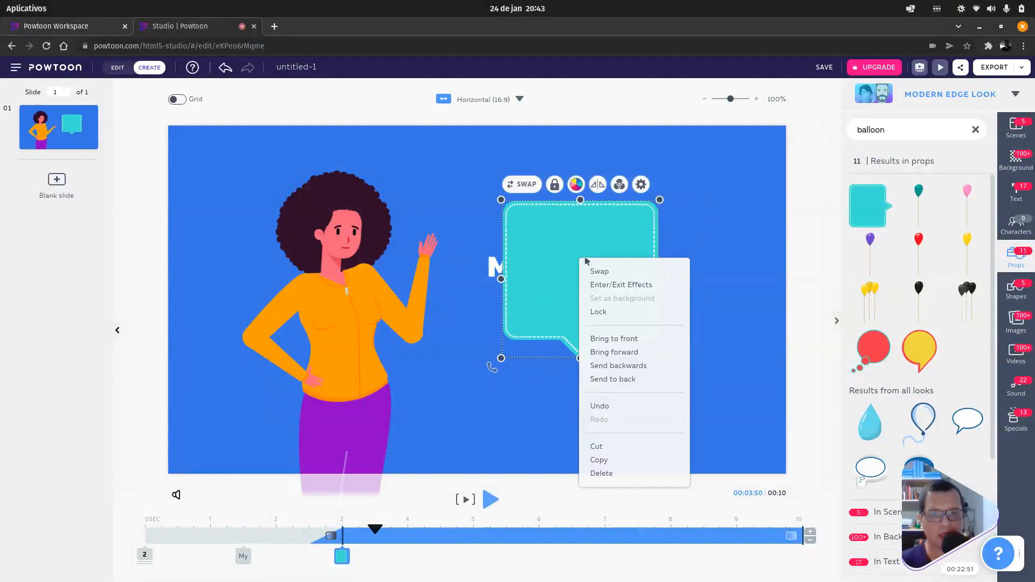
pyautogui.click(635, 369)
pyautogui.rightClick(627, 284)
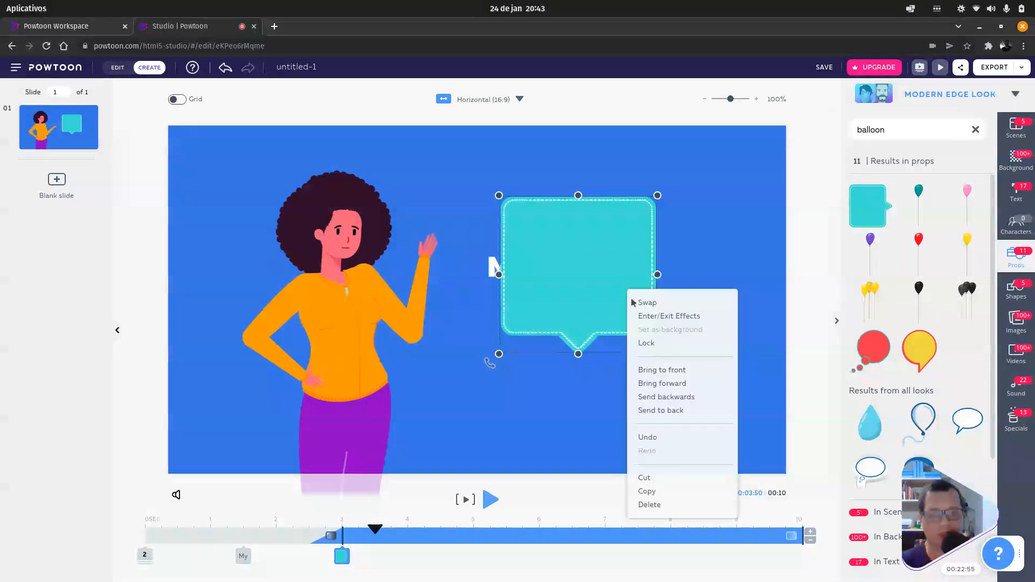
pyautogui.click(652, 397)
pyautogui.moveTo(613, 315); pyautogui.dragTo(579, 314)
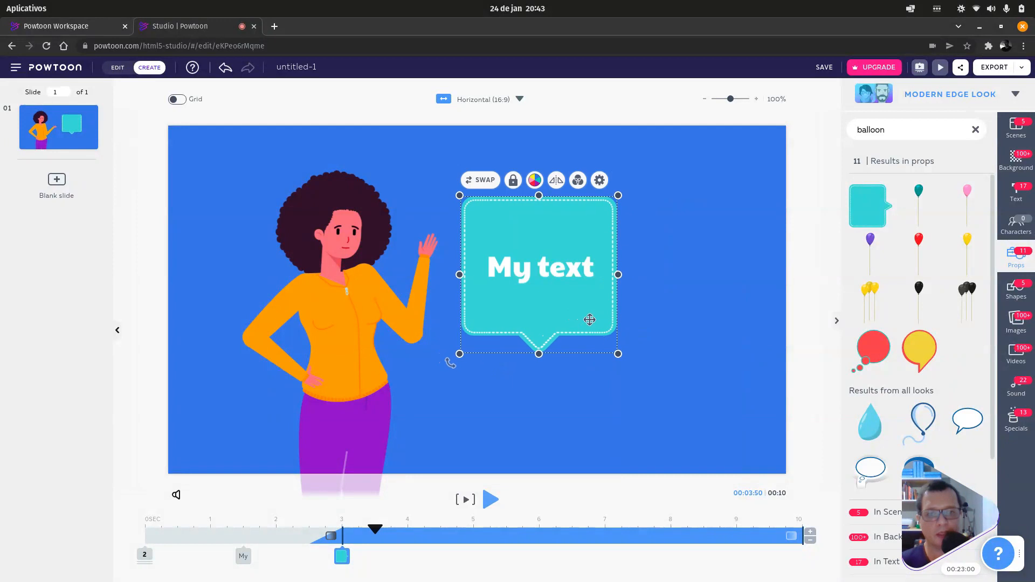
# - Try several colours on the speech balloon, settle on light blue #6CB9F1, and nudge the balloon slightly down
pyautogui.click(534, 180)
pyautogui.click(414, 316)
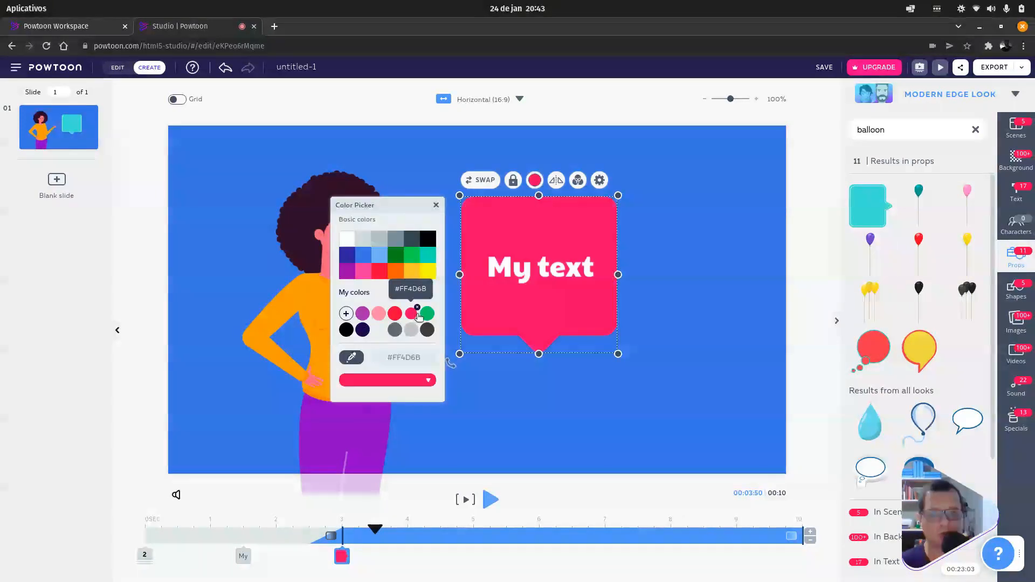
pyautogui.click(379, 315)
pyautogui.click(411, 329)
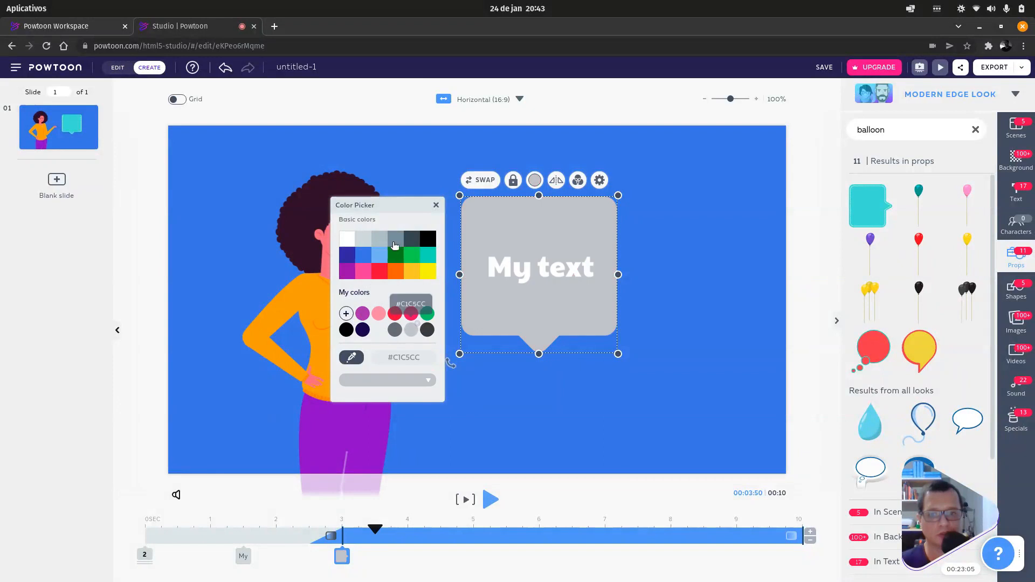
pyautogui.click(380, 255)
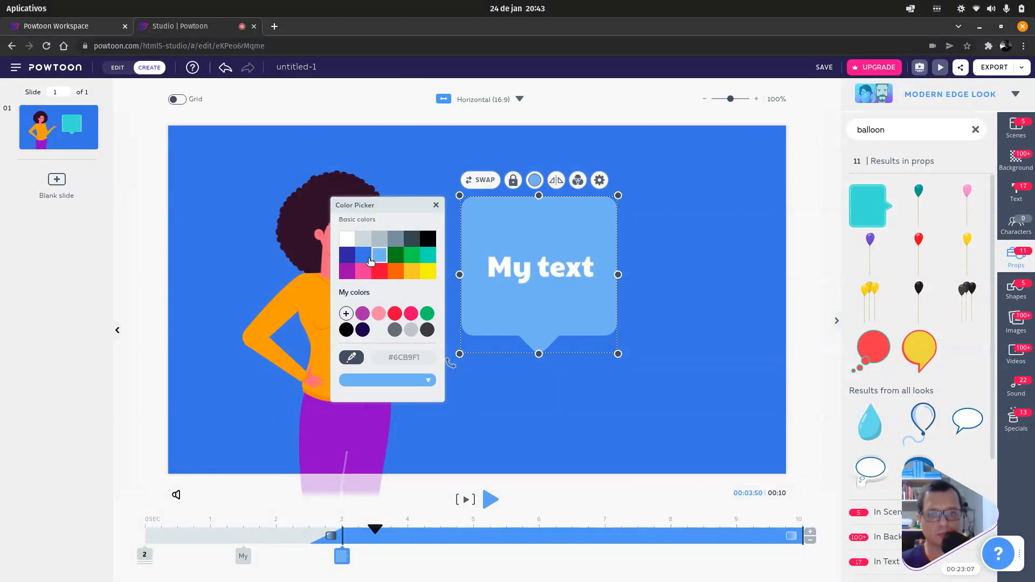
pyautogui.click(371, 258)
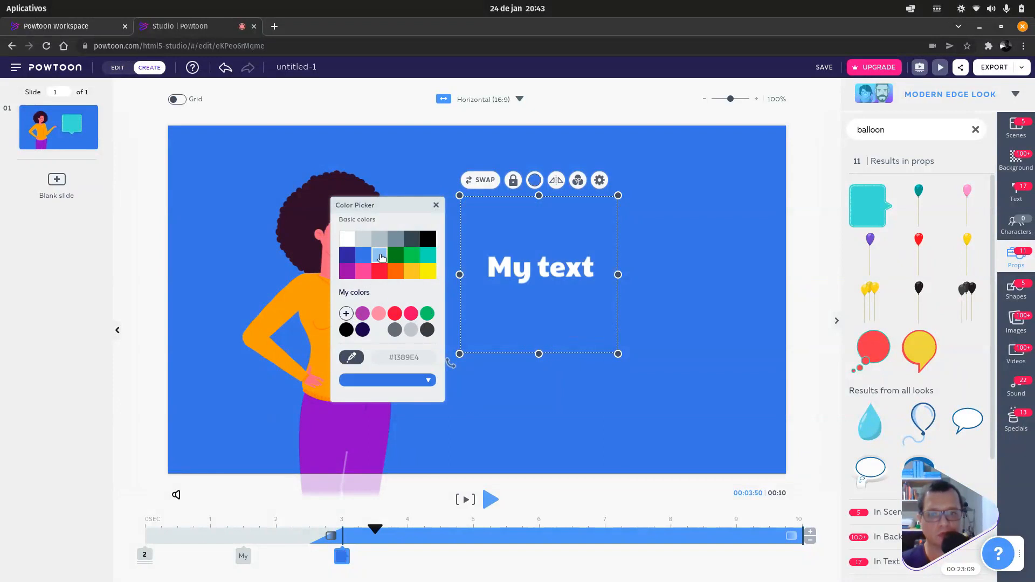
pyautogui.click(380, 256)
pyautogui.click(811, 229)
pyautogui.click(564, 234)
pyautogui.moveTo(564, 233); pyautogui.dragTo(563, 237)
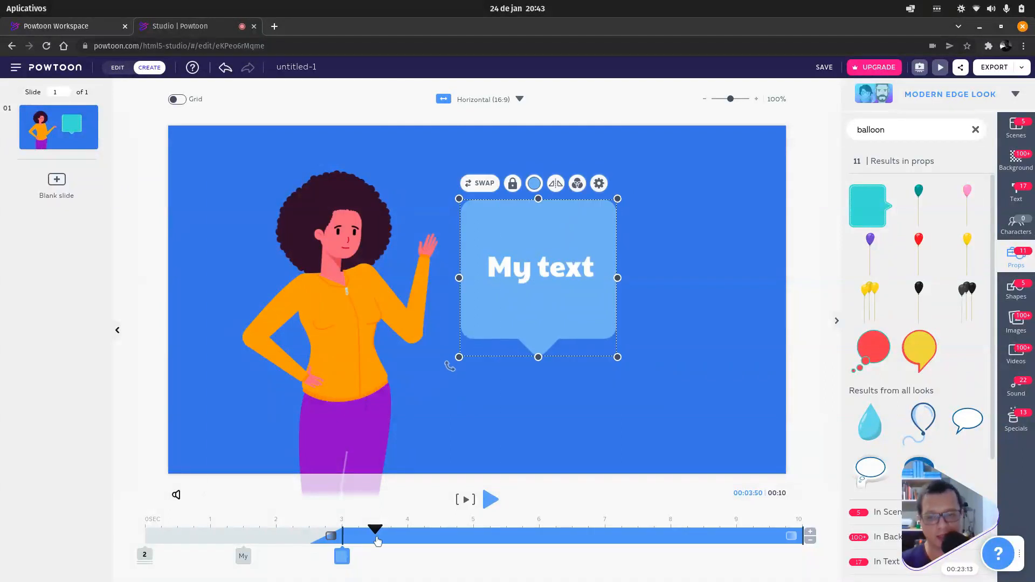
# - Make the speech balloon appear at about 1.25 seconds with the Pop enter effect, and preview the slide
pyautogui.moveTo(338, 540); pyautogui.dragTo(228, 540)
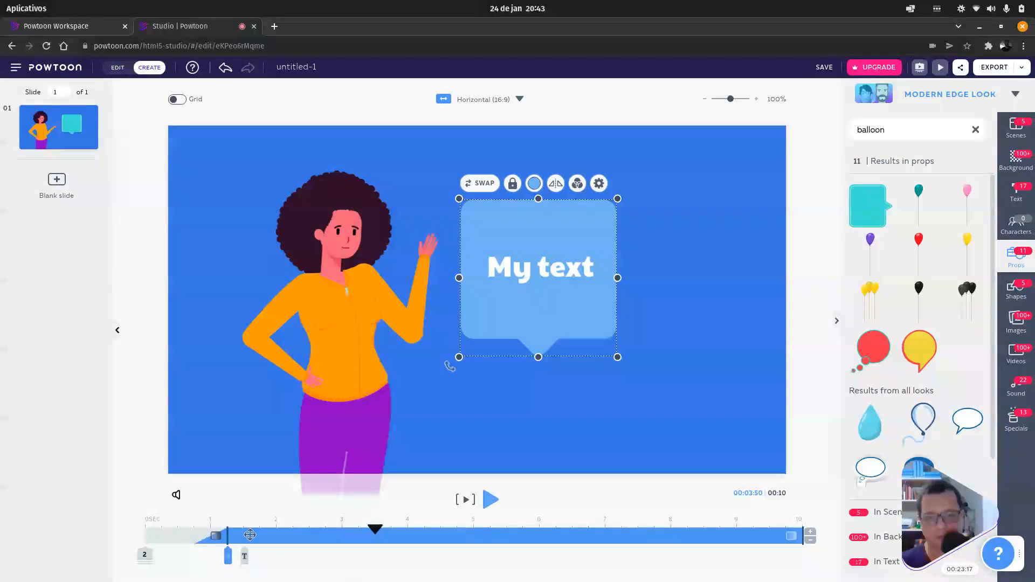
pyautogui.click(218, 538)
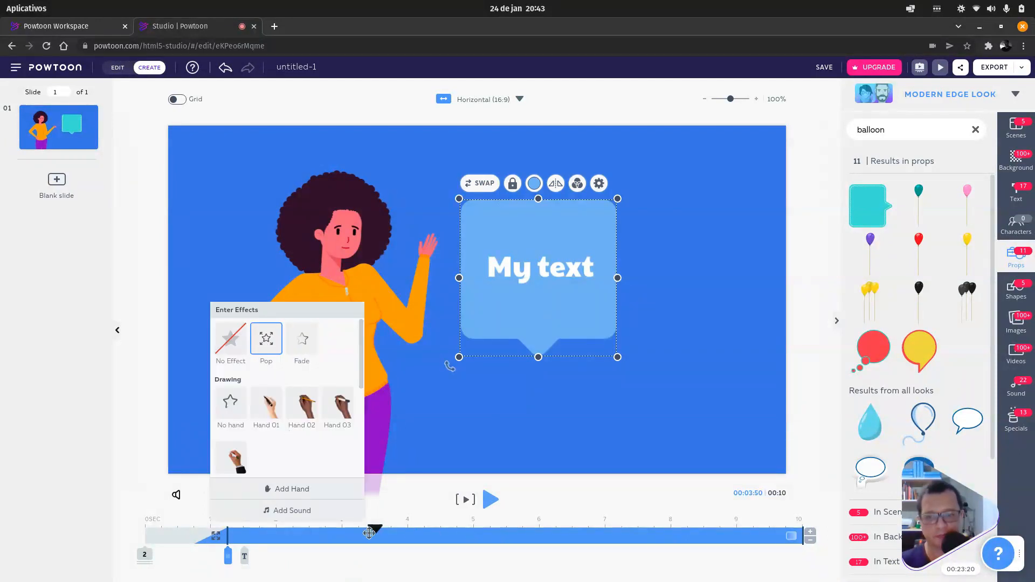
pyautogui.click(381, 496)
pyautogui.click(473, 500)
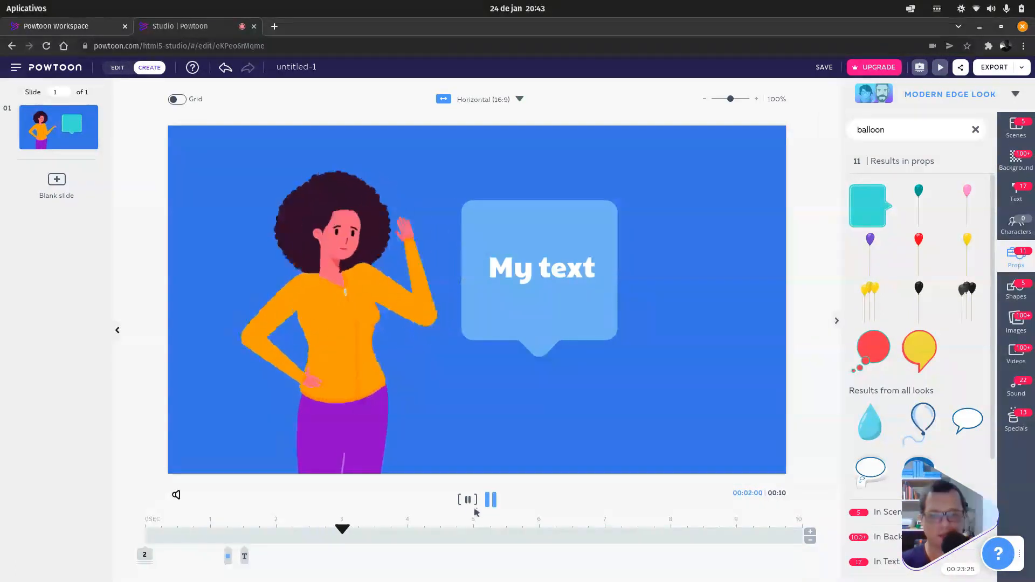
pyautogui.click(541, 343)
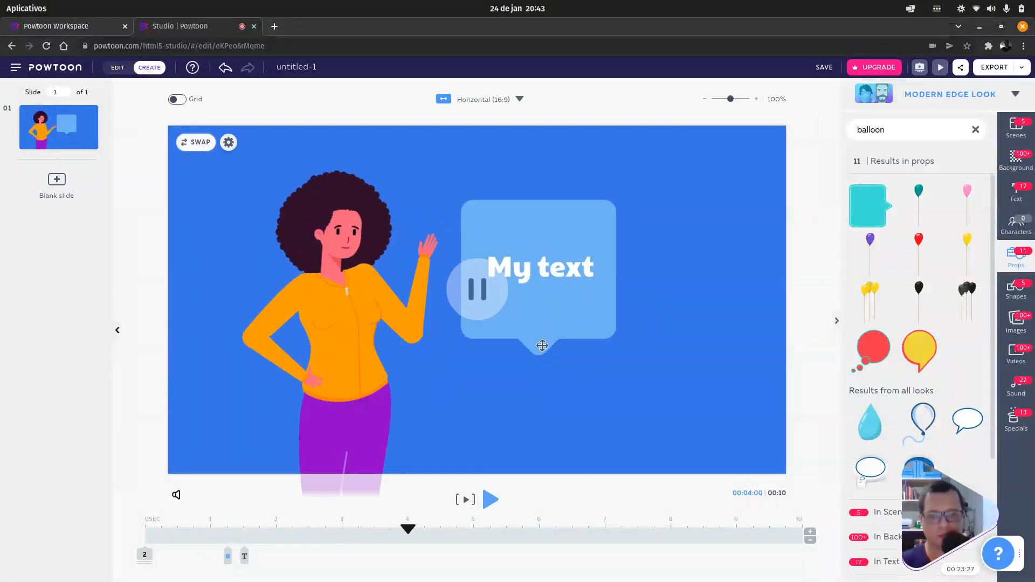
# - End the speech balloon at about 5 seconds on the timeline and the "My text" title at about 4.75 seconds
pyautogui.click(566, 317)
pyautogui.moveTo(802, 536); pyautogui.dragTo(474, 526)
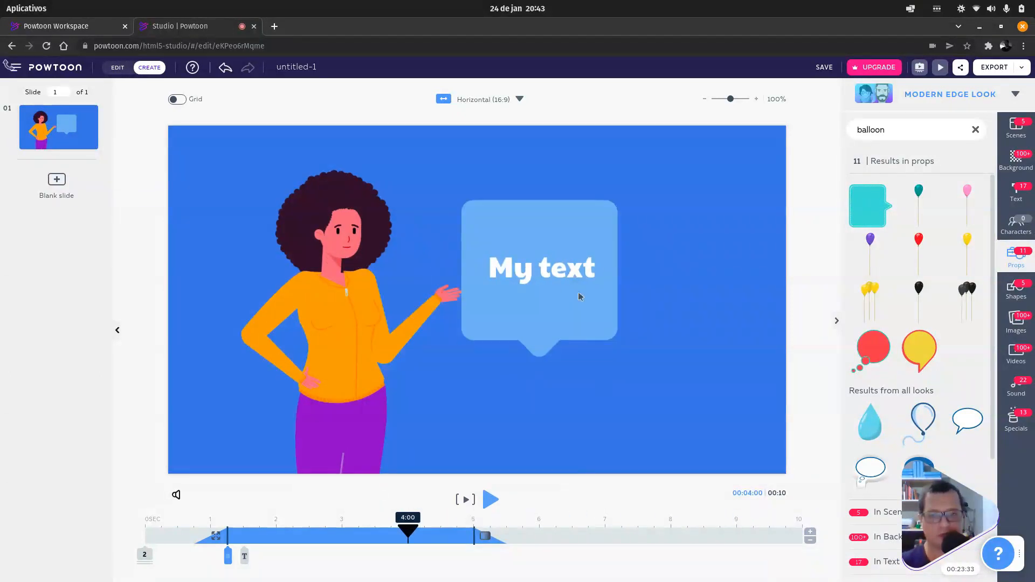
pyautogui.click(548, 270)
pyautogui.moveTo(495, 534); pyautogui.dragTo(446, 534)
# - Set the exit effect of both the "My text" title and the speech balloon to Pop, and preview the slide
pyautogui.click(470, 536)
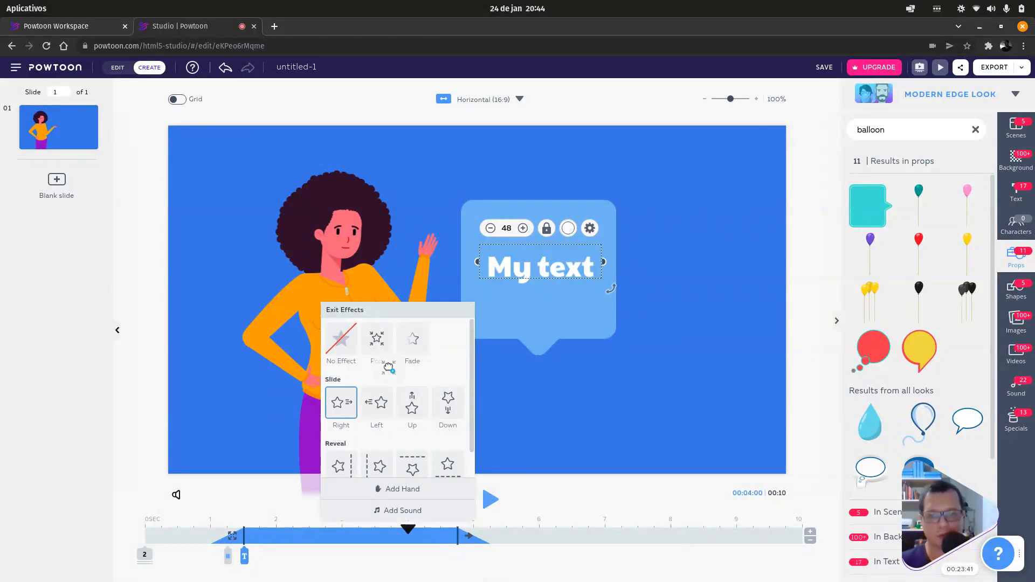
pyautogui.click(378, 345)
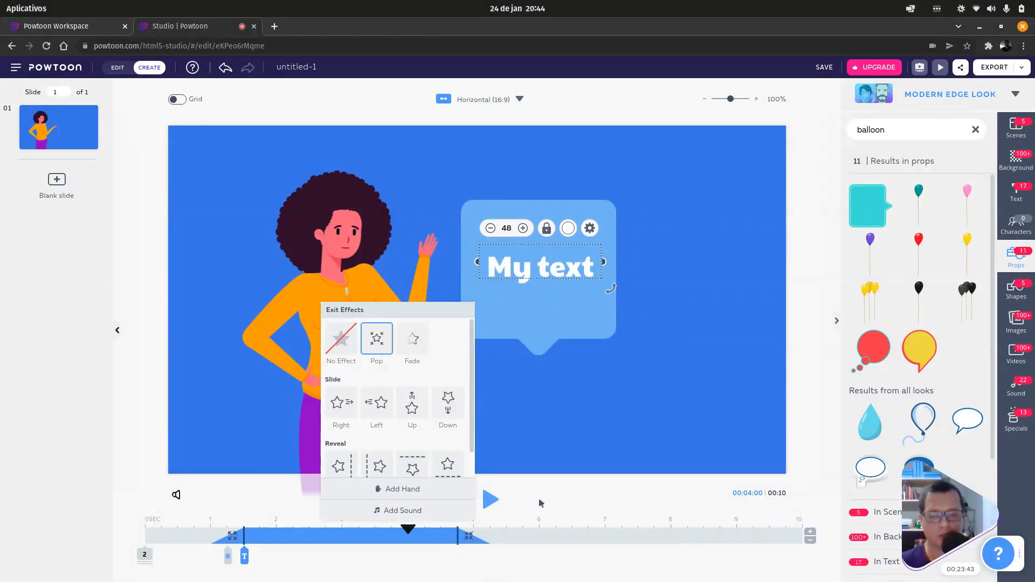
pyautogui.click(574, 328)
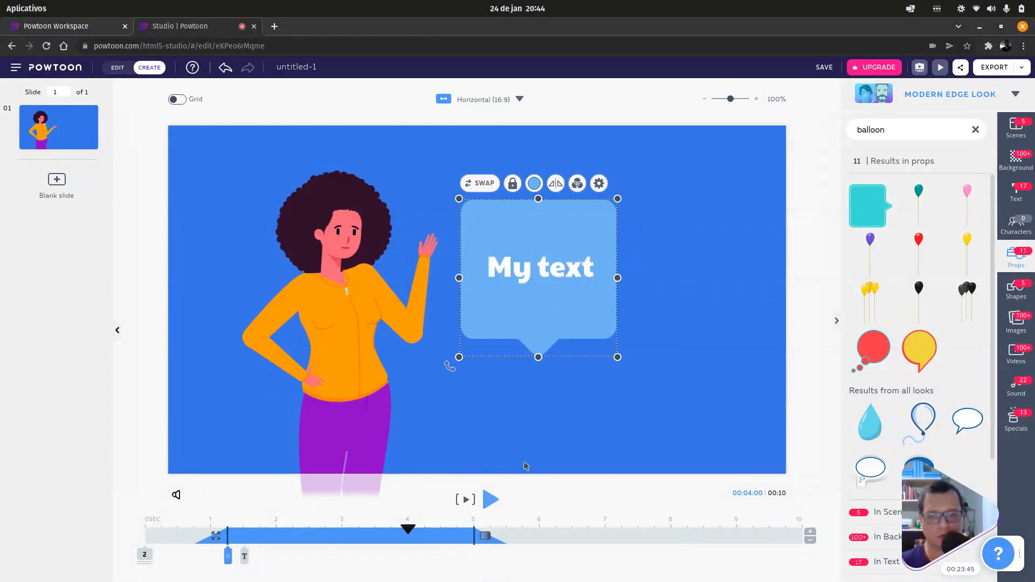
pyautogui.click(486, 534)
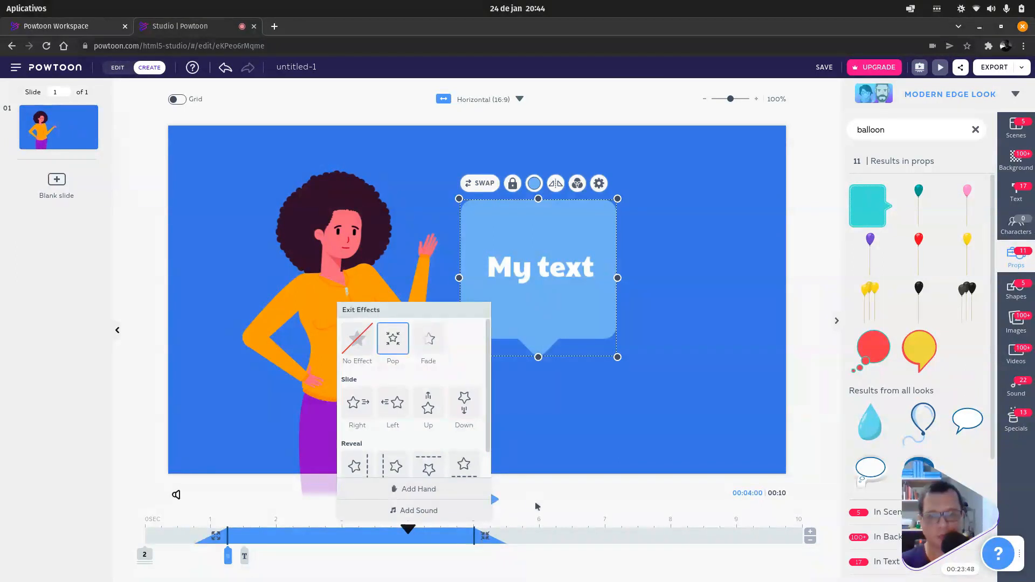
pyautogui.click(452, 467)
pyautogui.click(467, 501)
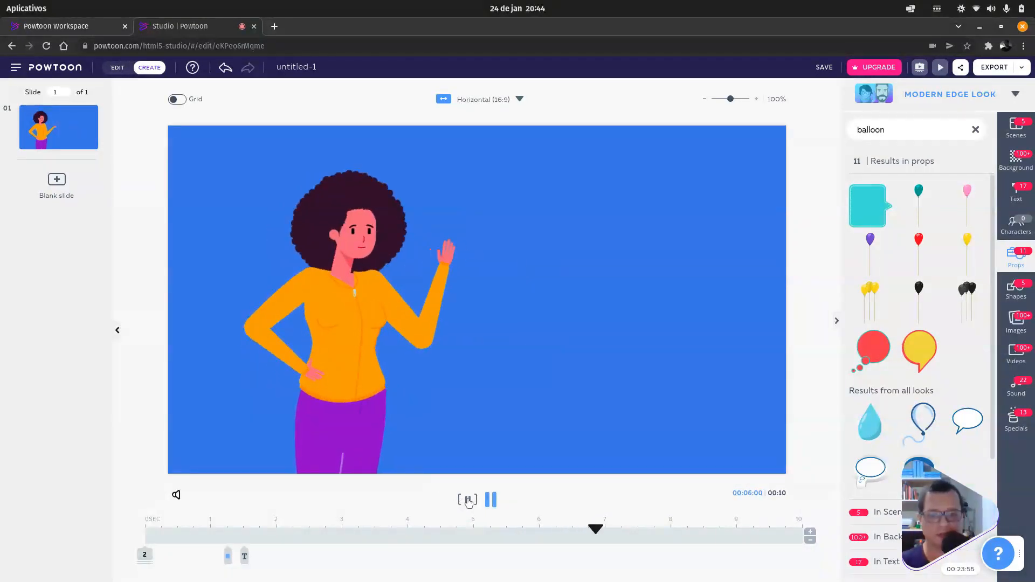
pyautogui.click(465, 501)
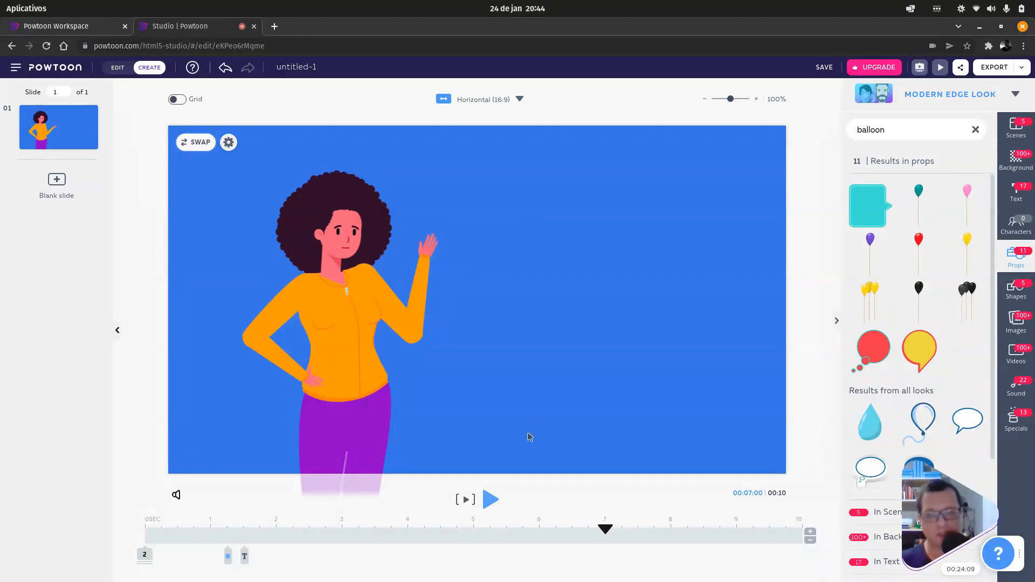
# - Move the woman slightly right and down on the slide, and deselect her
pyautogui.moveTo(348, 293); pyautogui.dragTo(377, 302)
pyautogui.click(723, 347)
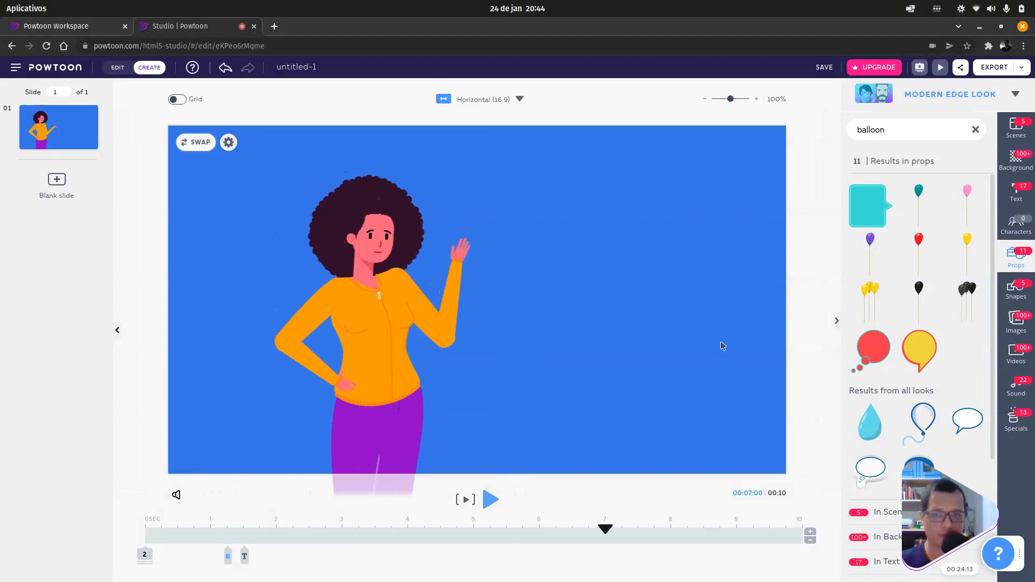
# - Clear the balloon prop search and browse the shapes library, including the Animated Shapes category
pyautogui.click(976, 130)
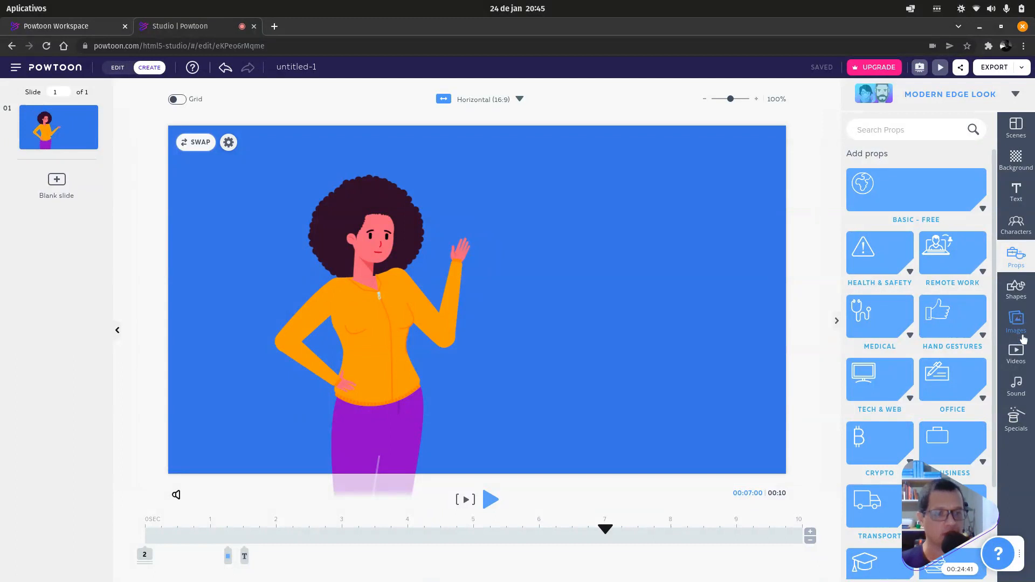
pyautogui.click(1017, 290)
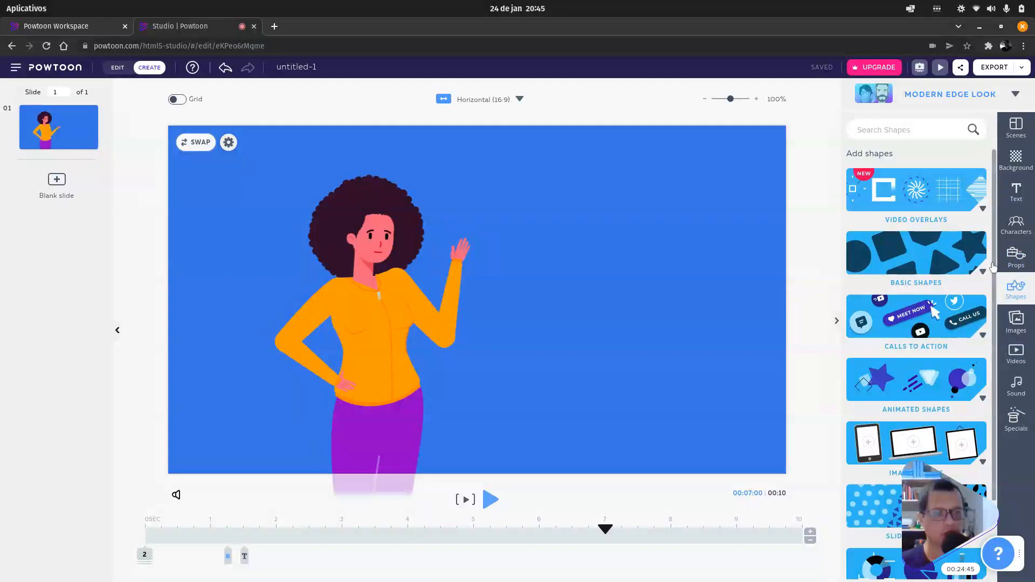
pyautogui.scroll(-2, 977, 350)
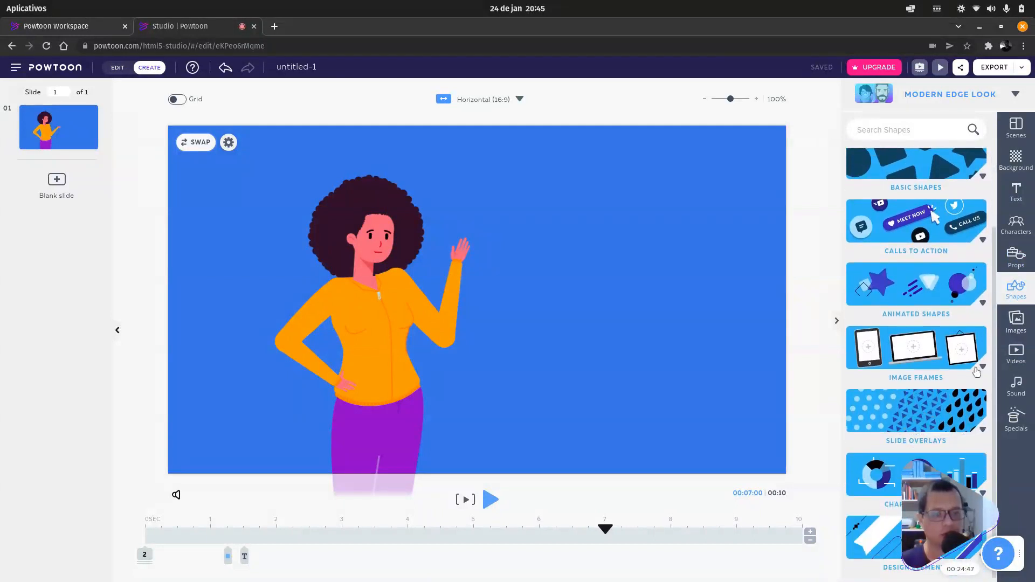
pyautogui.click(924, 279)
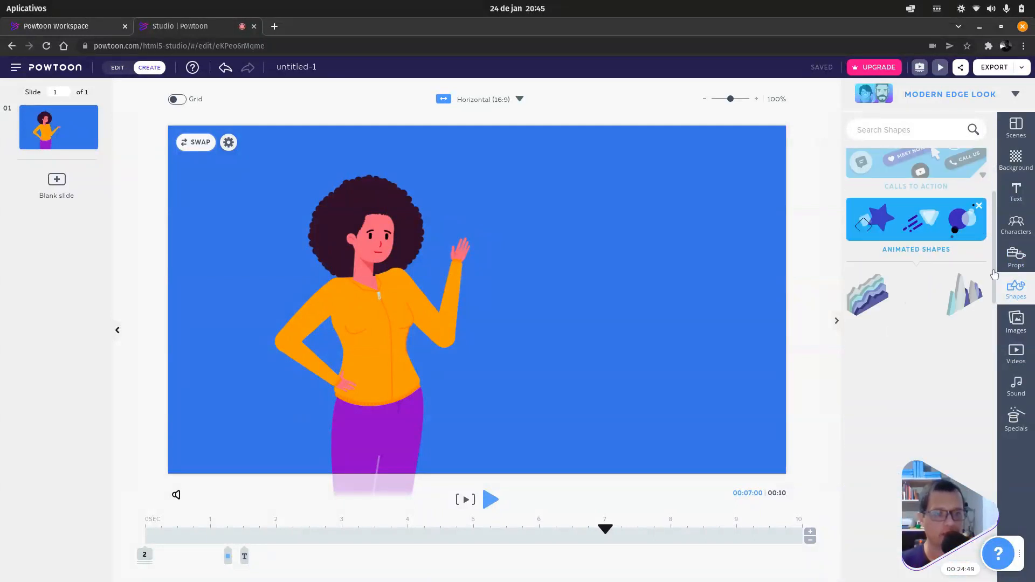
pyautogui.scroll(-3, 995, 291)
pyautogui.moveTo(995, 291); pyautogui.dragTo(986, 406)
pyautogui.click(977, 157)
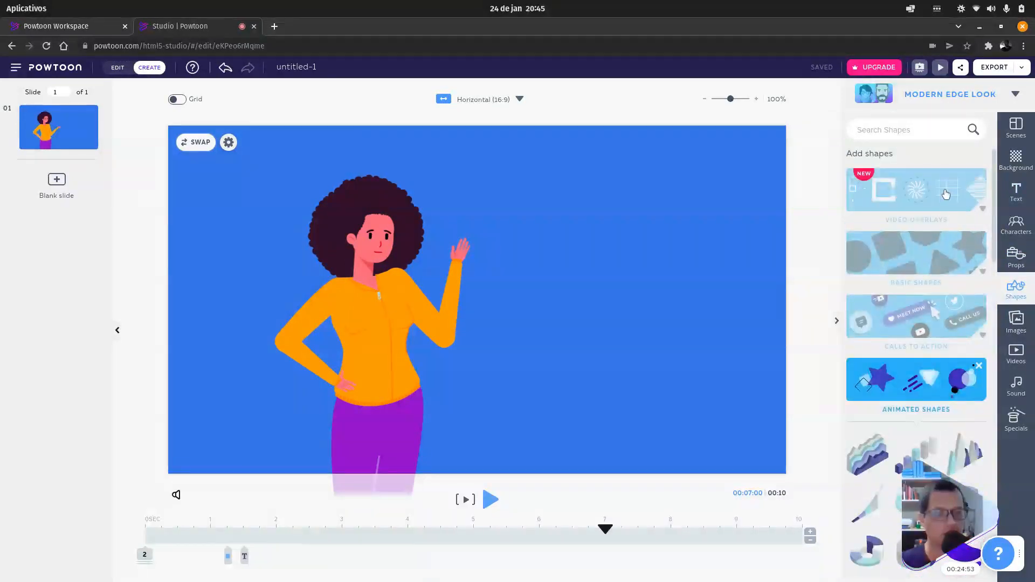
# - Add the pink and cyan line-burst video overlay, enlarge it to about double size and place it beside the woman's raised hand
pyautogui.click(952, 203)
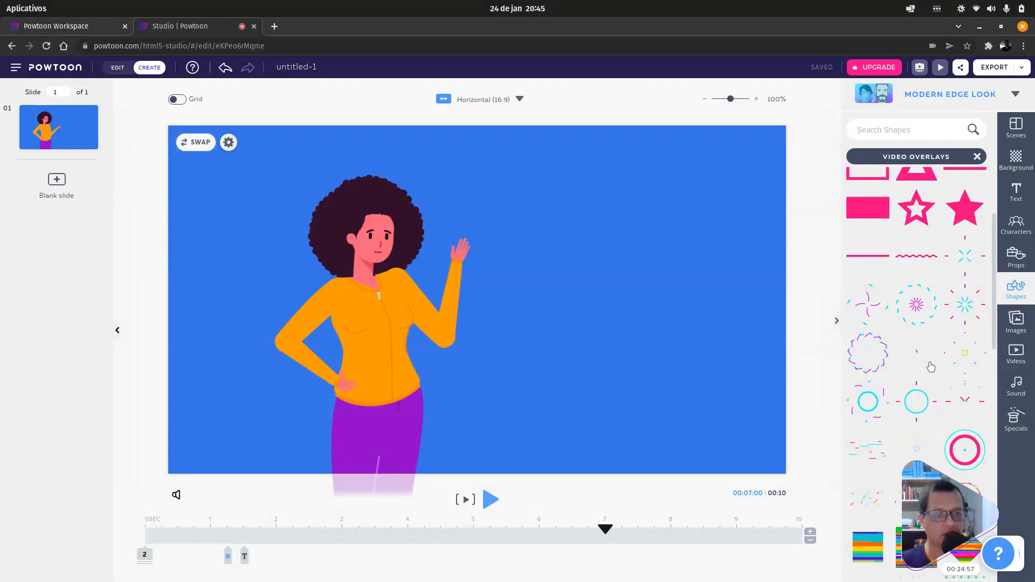
pyautogui.click(916, 357)
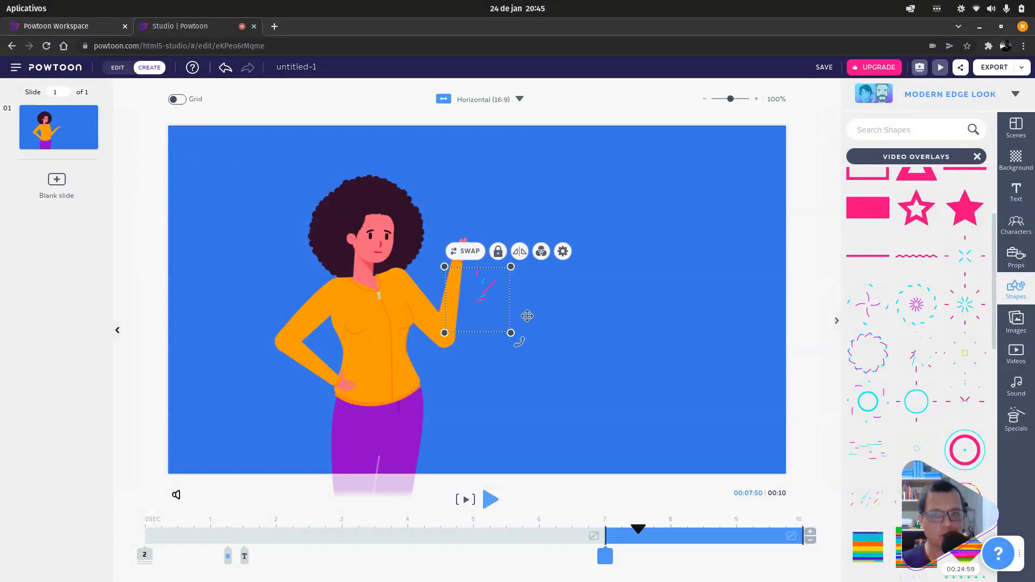
pyautogui.moveTo(512, 333); pyautogui.dragTo(582, 378)
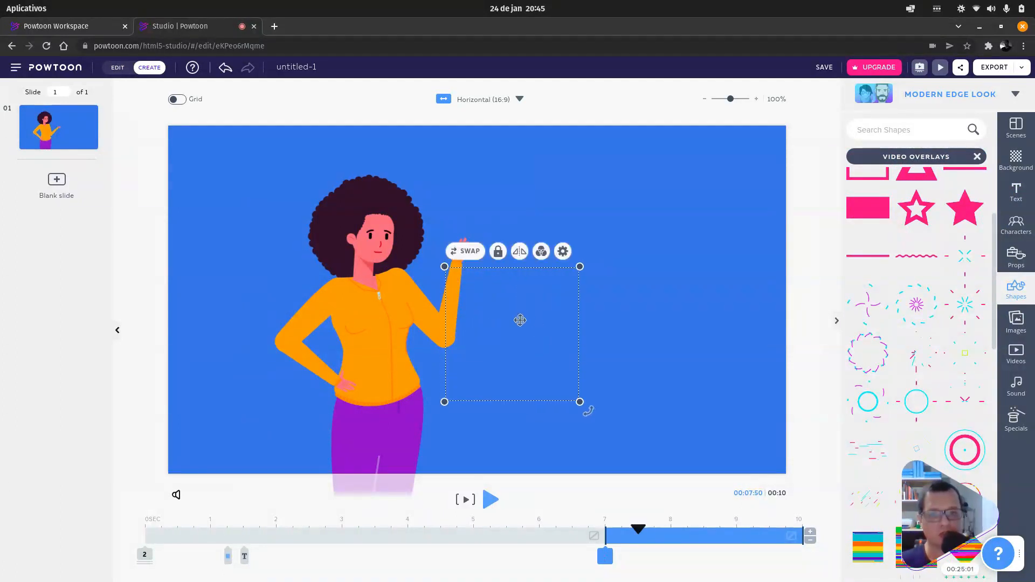
pyautogui.moveTo(508, 318); pyautogui.dragTo(595, 261)
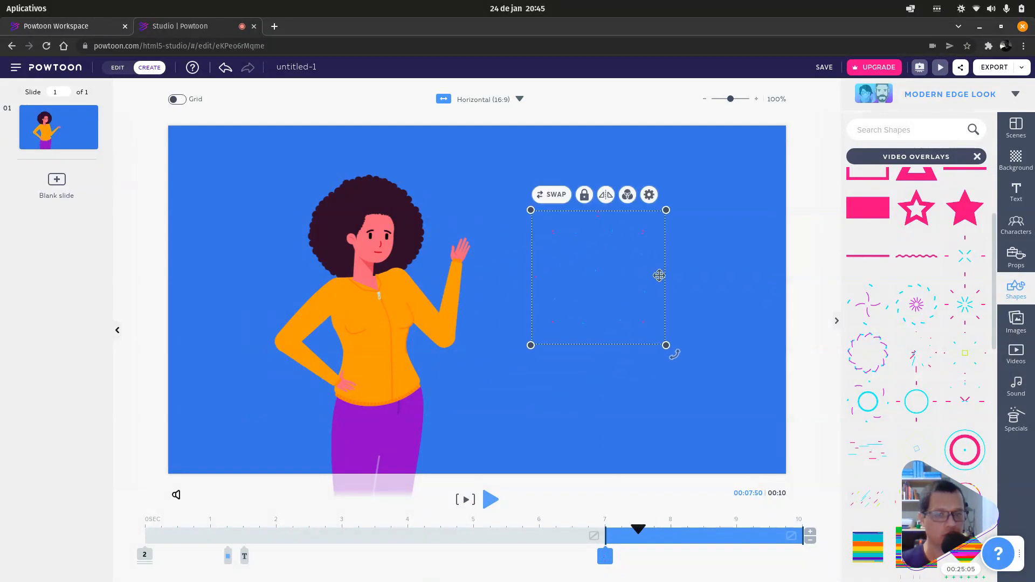
# - Check the burst overlay's color filter option, nudge the overlay closer to the woman's hand, and delete it
pyautogui.click(628, 197)
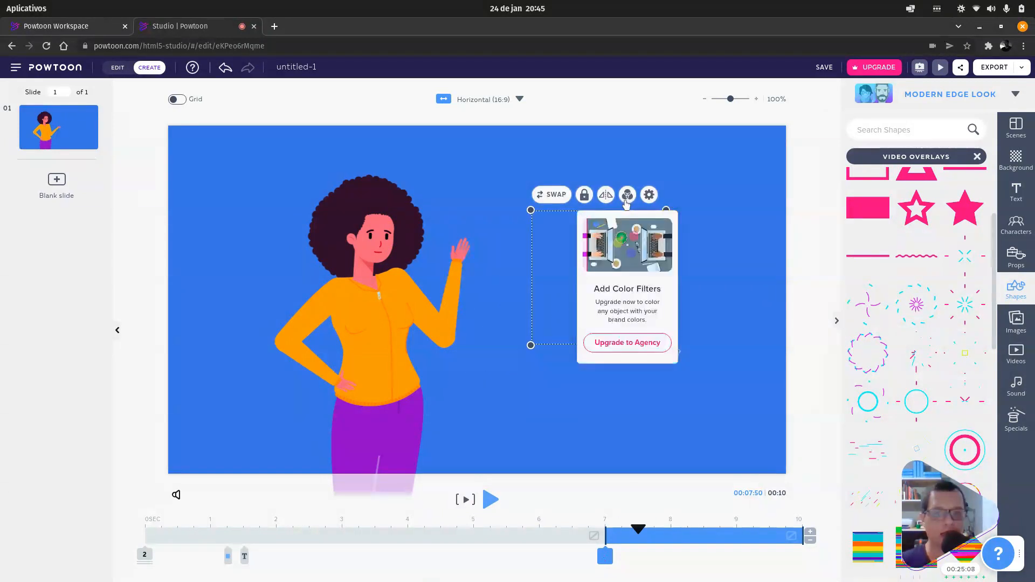
pyautogui.click(724, 291)
pyautogui.click(620, 276)
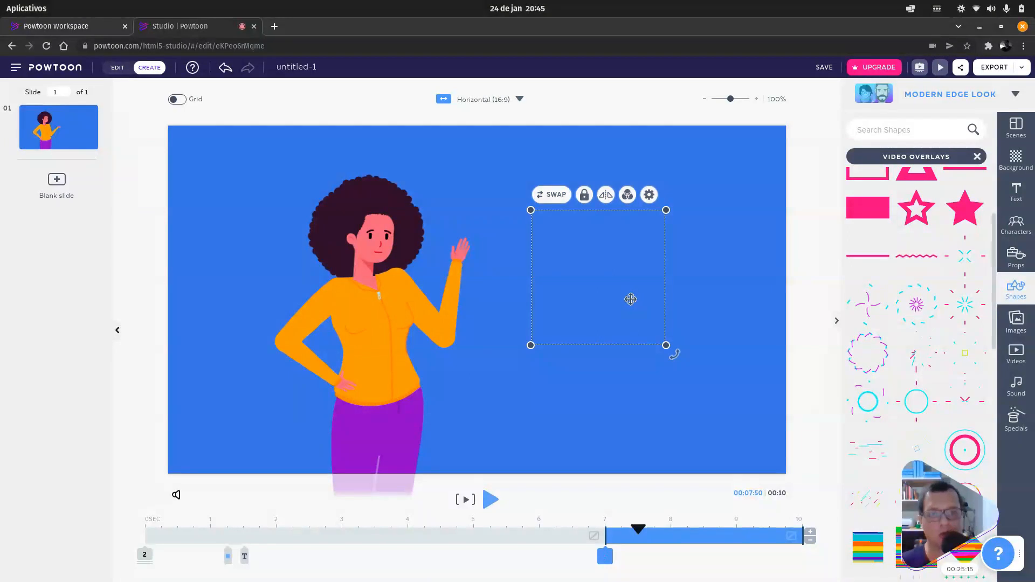
pyautogui.moveTo(620, 280); pyautogui.dragTo(597, 296)
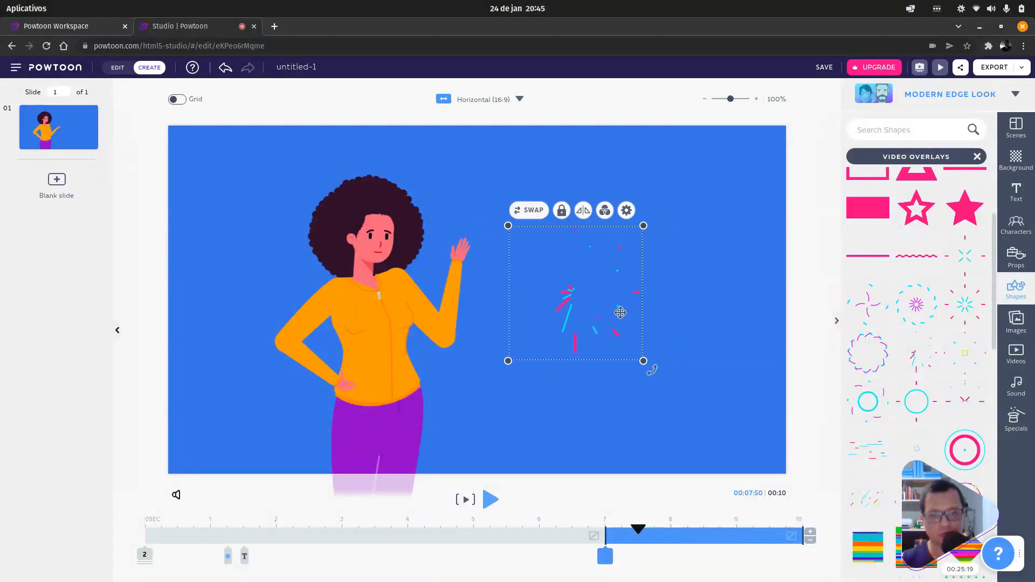
pyautogui.press('Delete')
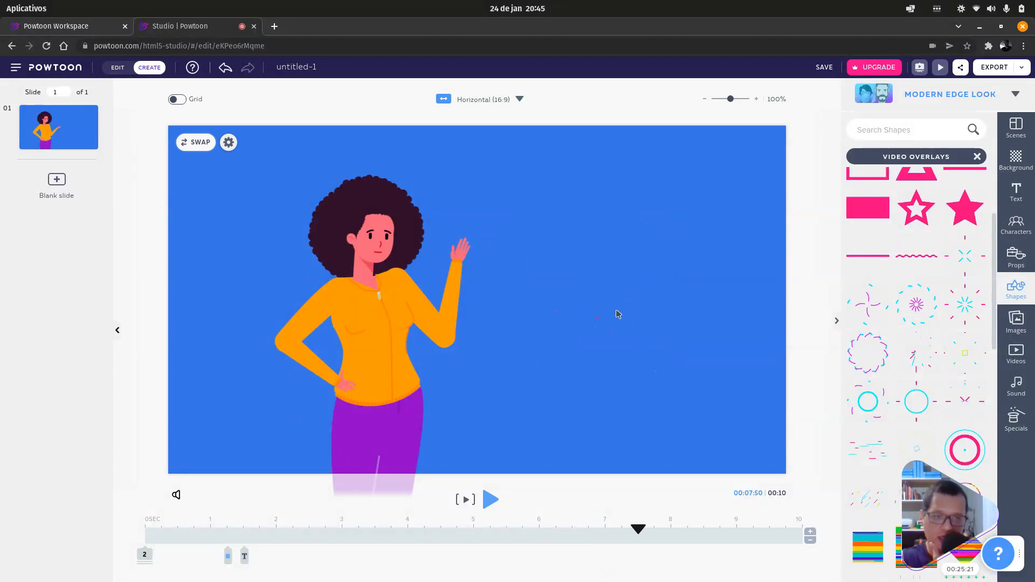
# - Move the woman slightly left and up on the slide, and save the Powtoon before closing the editor
pyautogui.moveTo(396, 287); pyautogui.dragTo(371, 281)
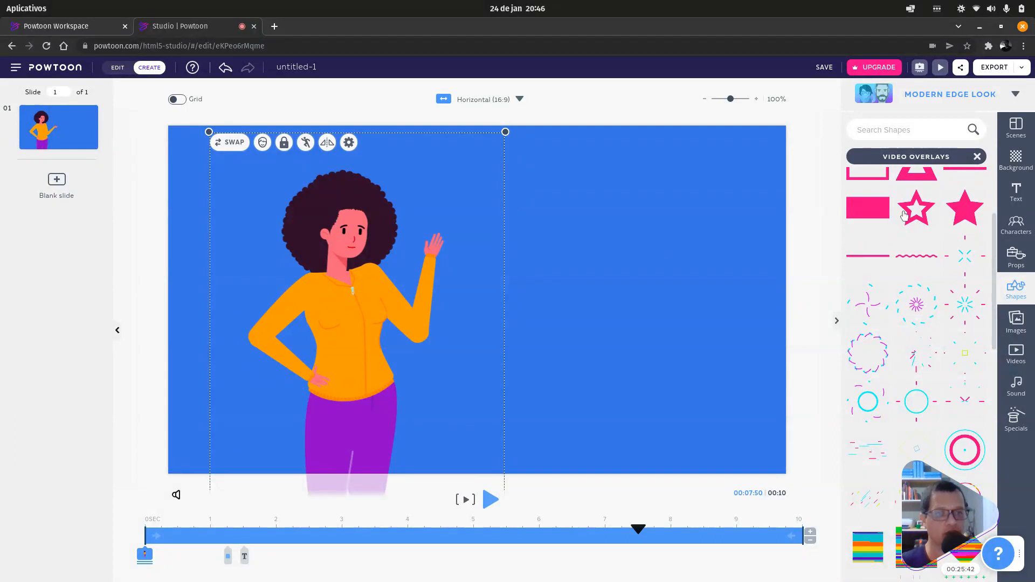
pyautogui.click(825, 68)
pyautogui.click(254, 26)
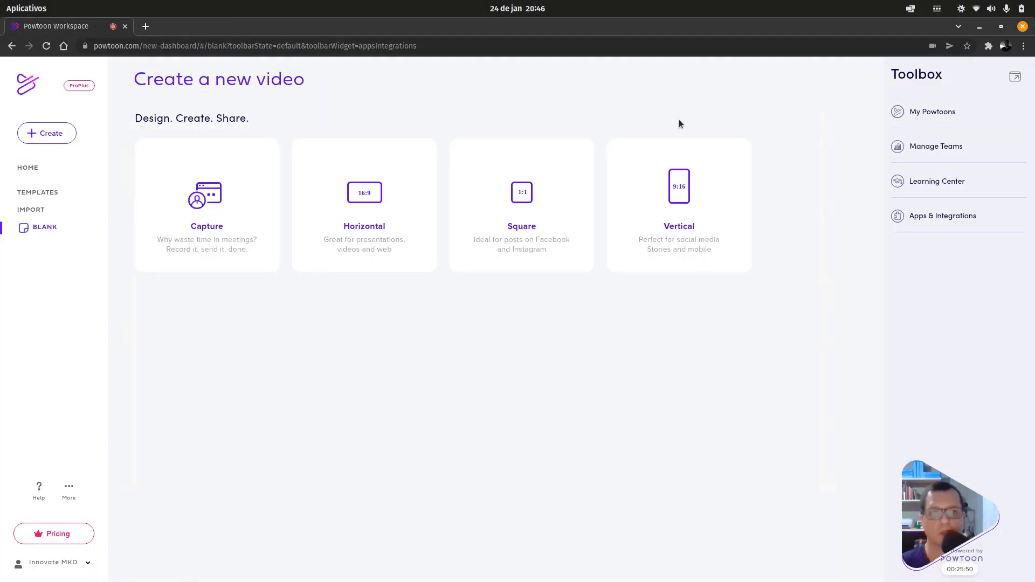
# - Play the exported Vid_01_Fiverr video from the Nossos folder in My Powtoons, and pause it at about 0:38
pyautogui.click(1009, 117)
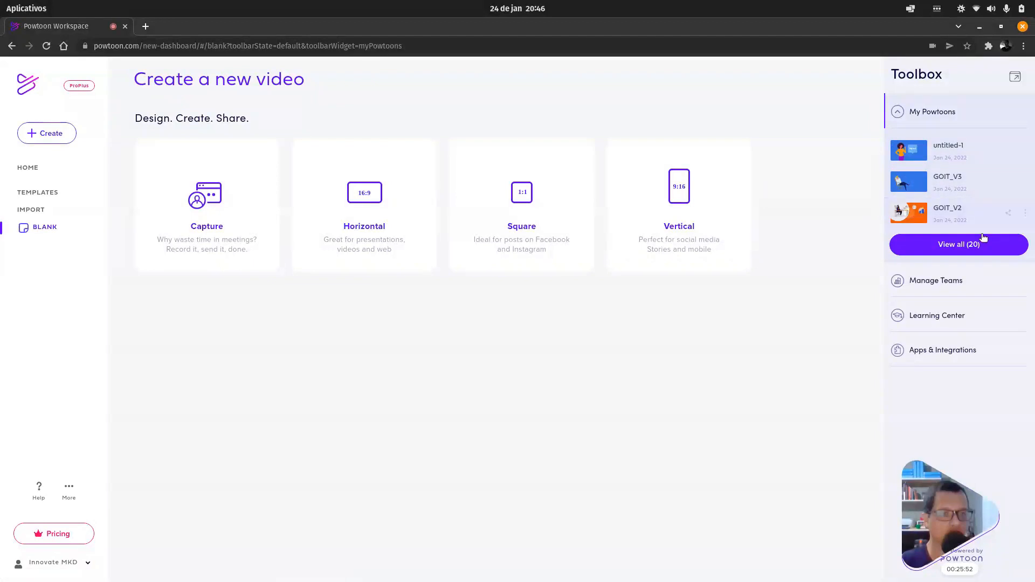
pyautogui.click(977, 246)
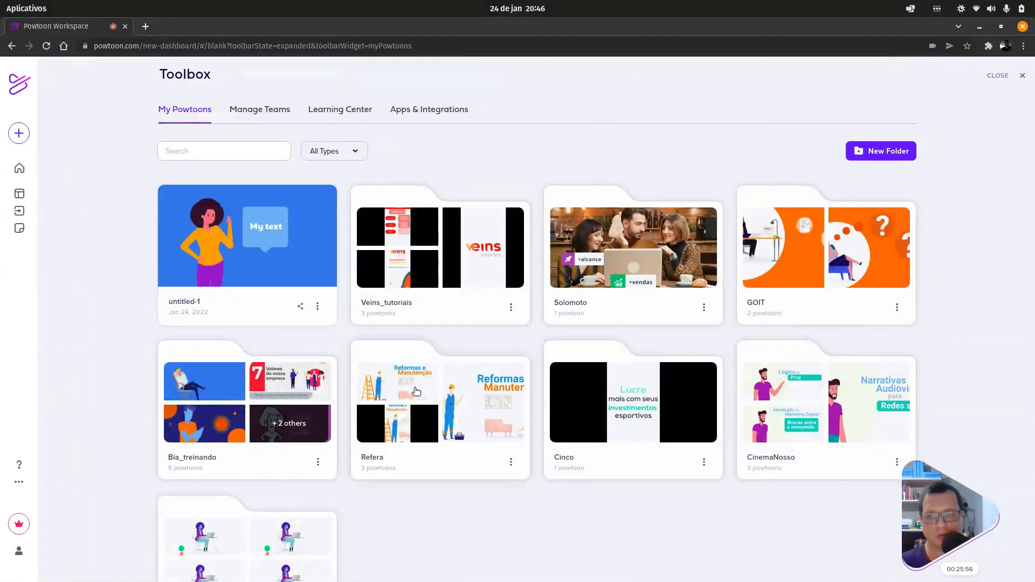
pyautogui.click(253, 535)
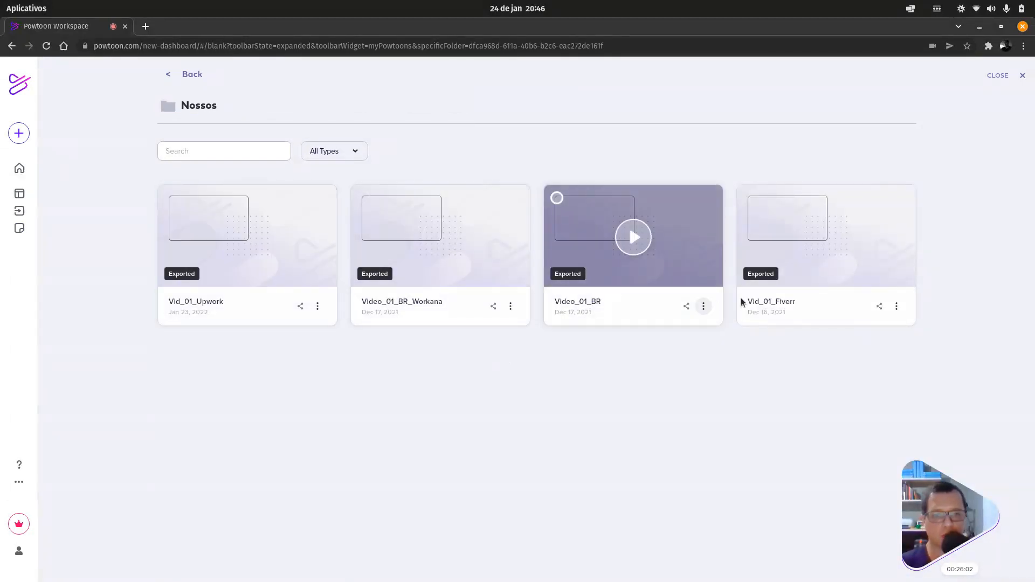
pyautogui.click(823, 239)
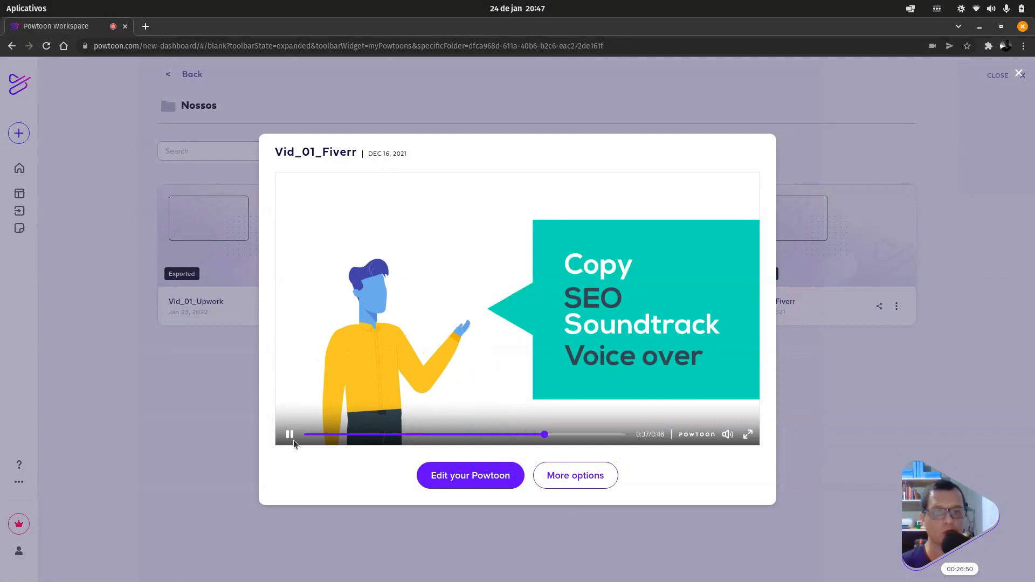
pyautogui.click(290, 436)
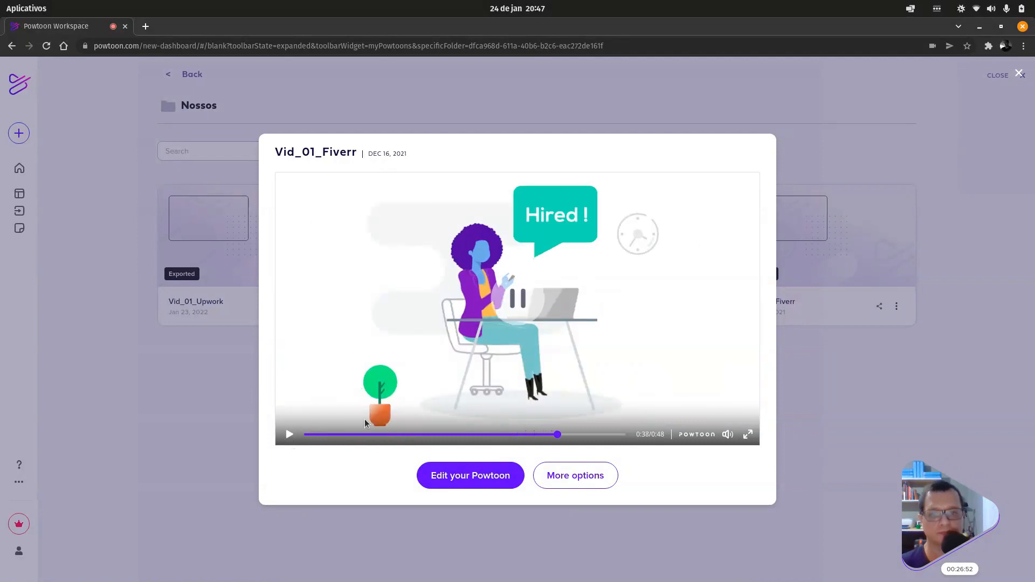